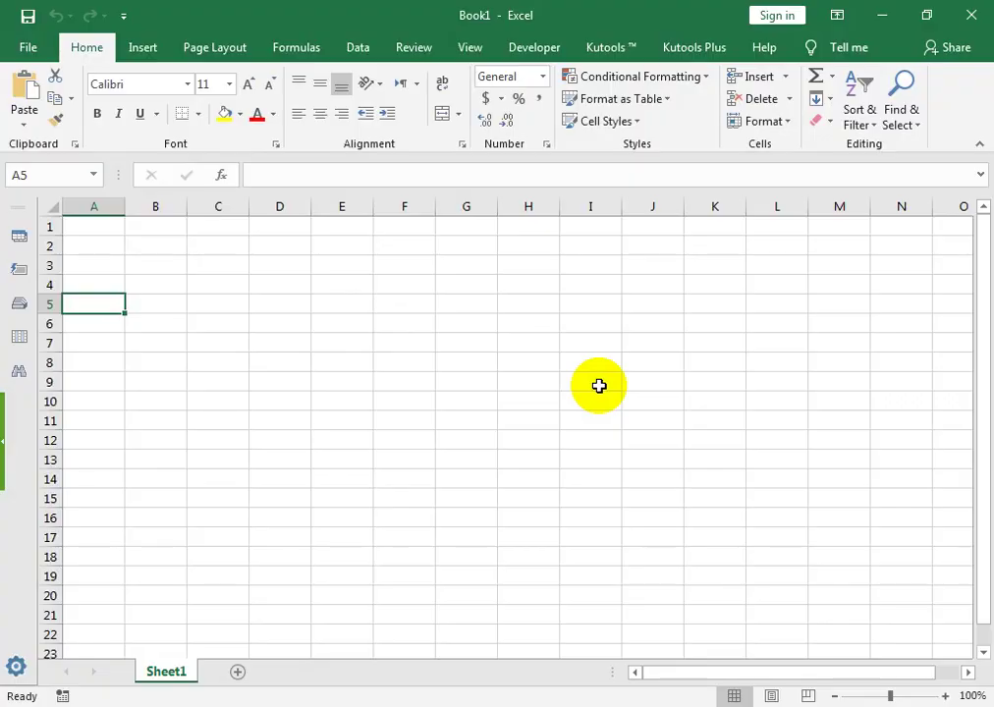
# - Enter the headings s no, name, Jan, Feb and Sales across A5:E5
pyautogui.write('s no')
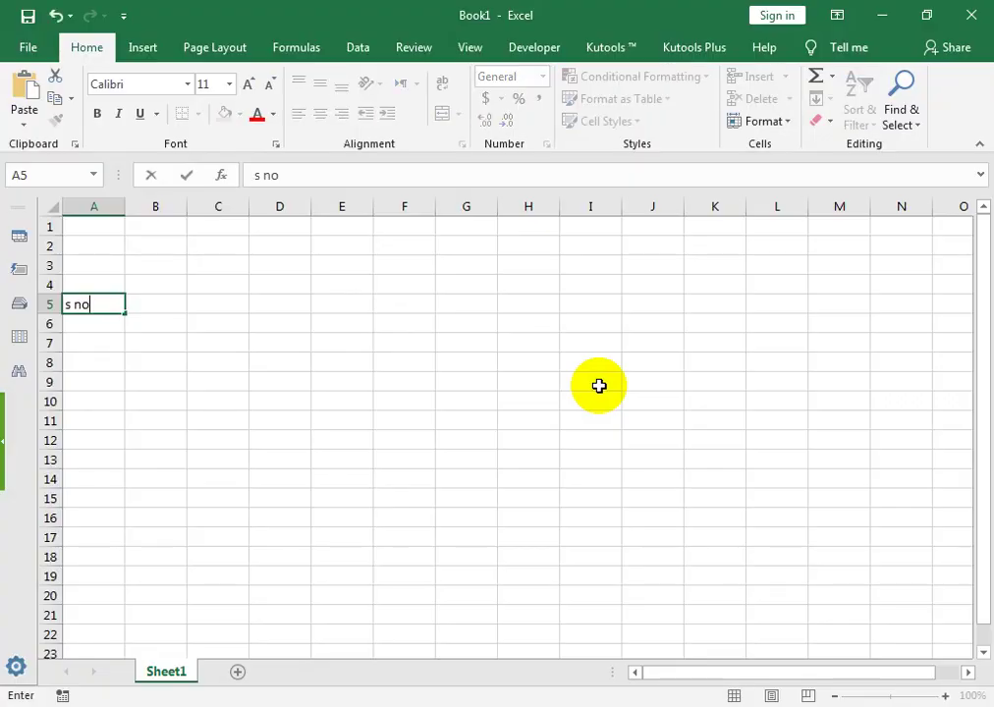
pyautogui.press('Tab')
pyautogui.write('name')
pyautogui.press('Tab')
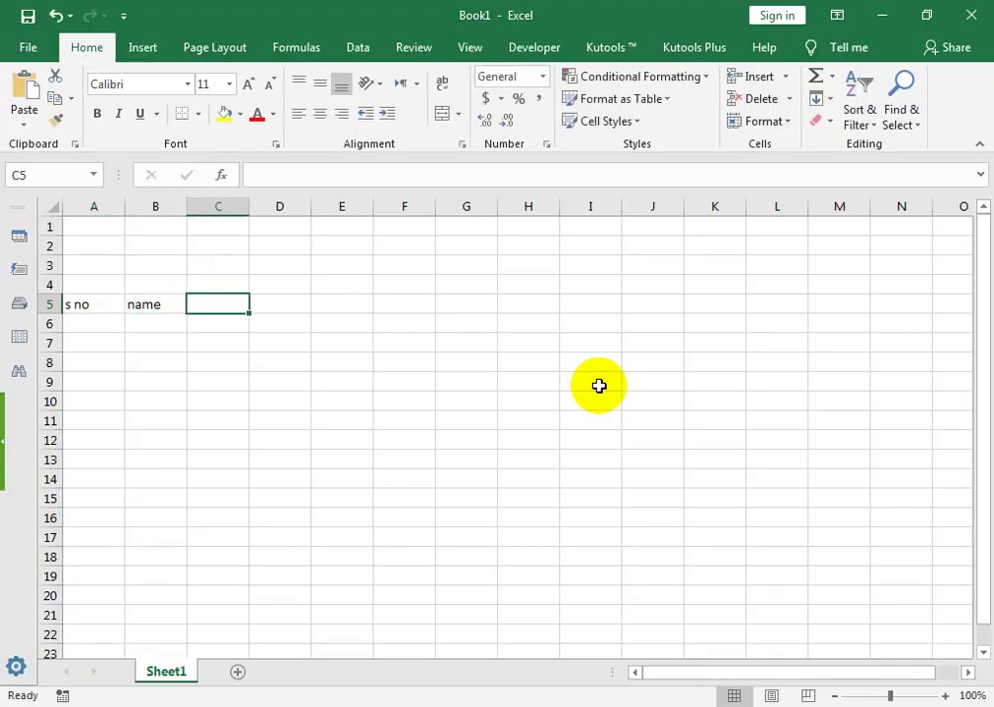
pyautogui.write('Jan')
pyautogui.press('Tab')
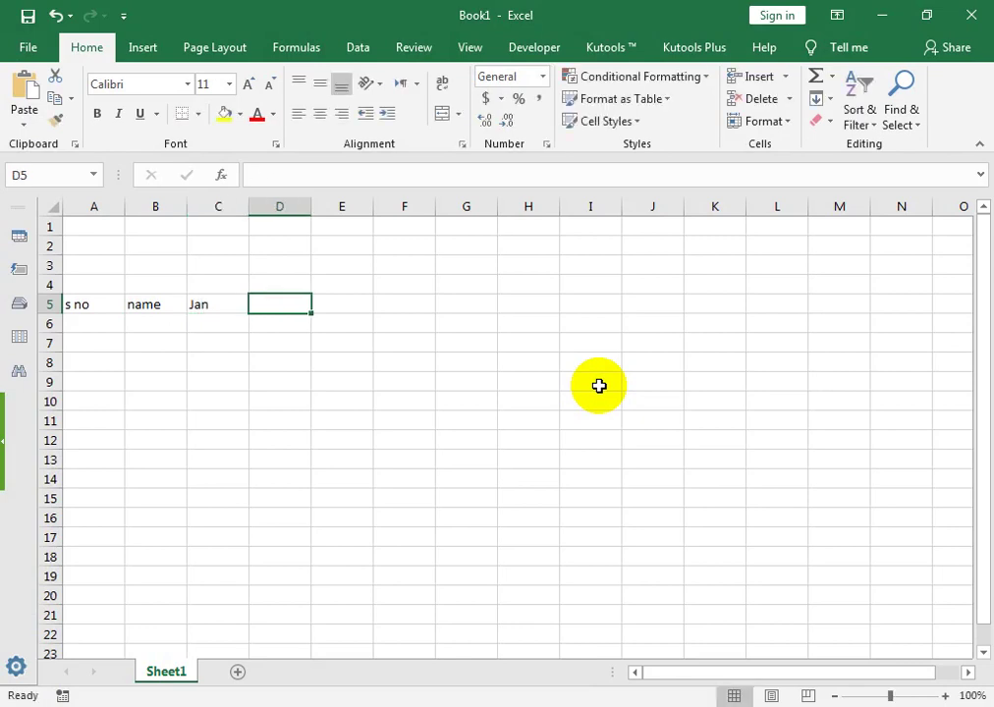
pyautogui.write('Feb')
pyautogui.press('Tab')
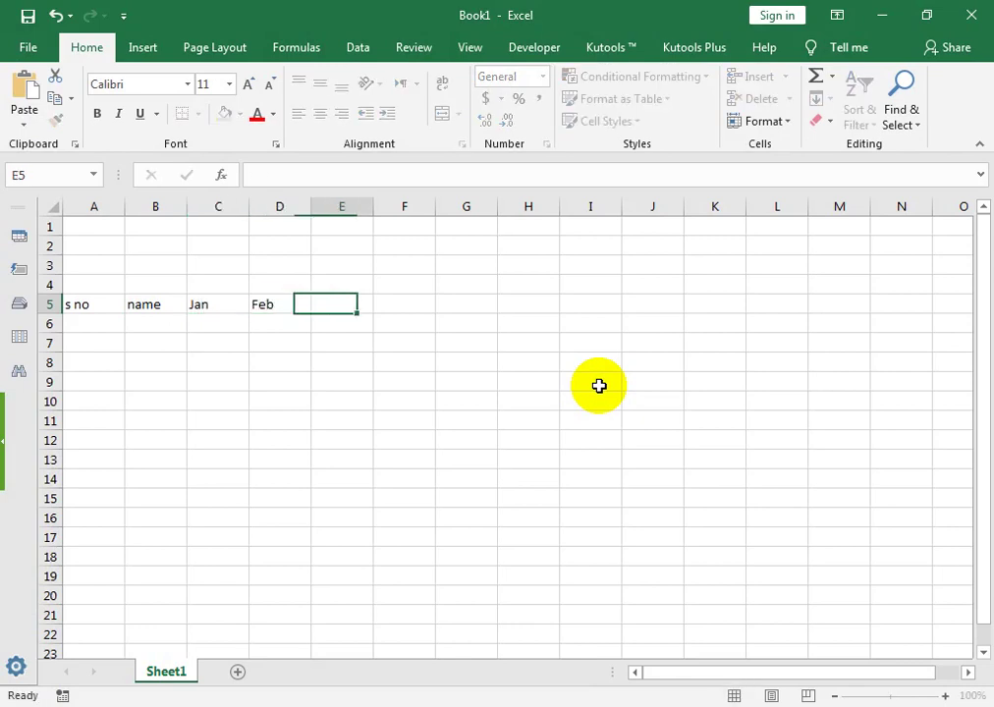
pyautogui.write('Sal')
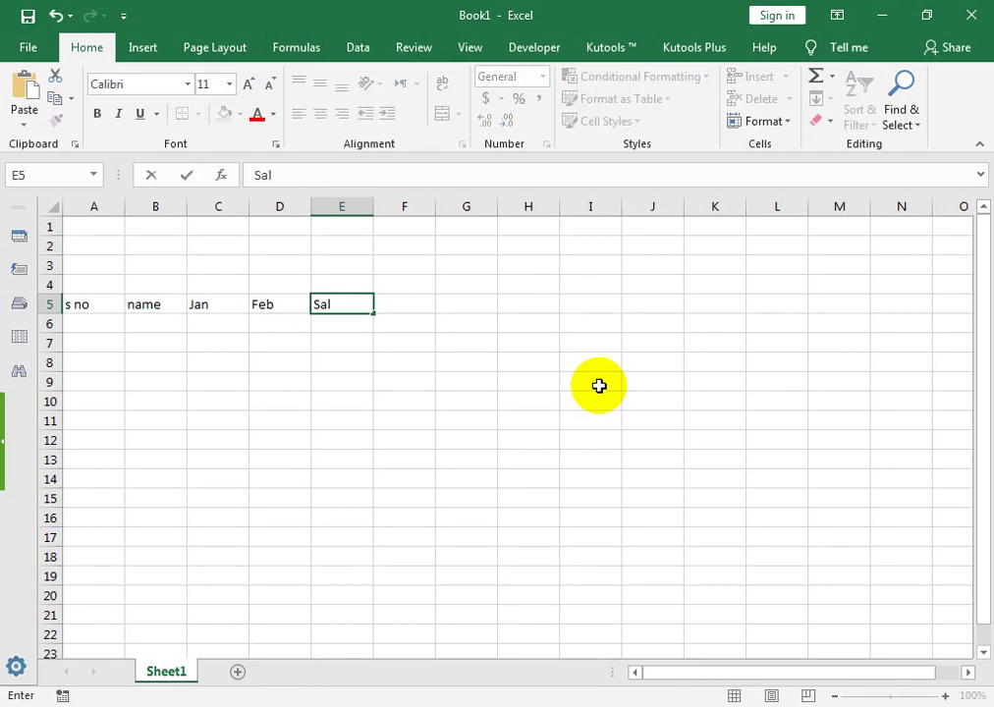
pyautogui.write('es')
pyautogui.press('Tab')
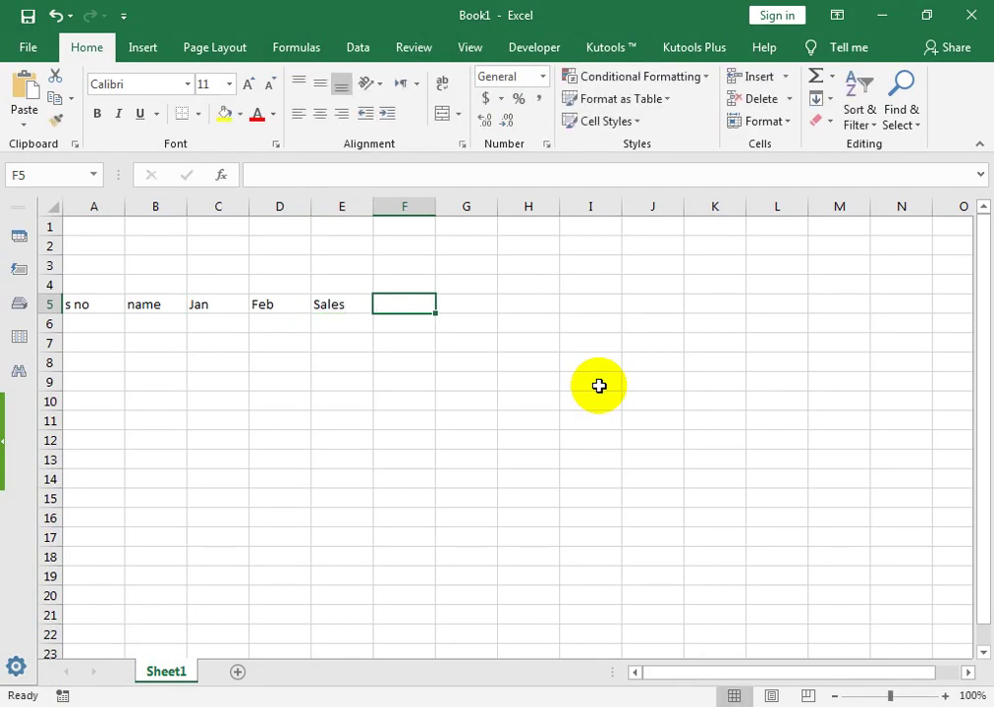
# - Add the headings Different Both Month, groth Business, Groth % 1 and Groth % 2 in F5:I5
pyautogui.write('Different Both ')
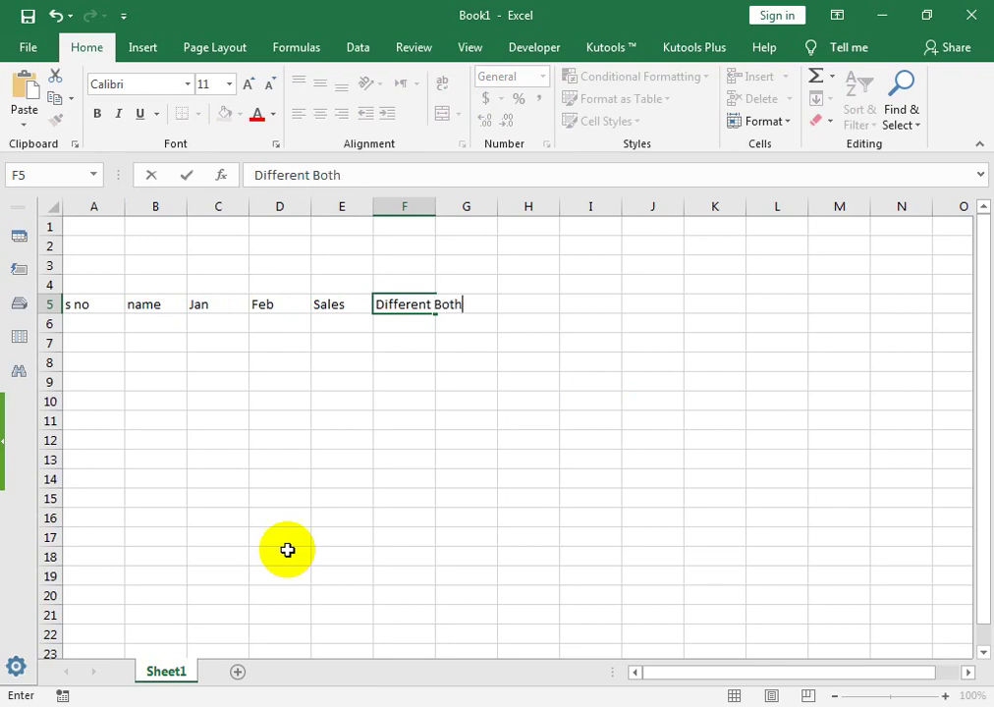
pyautogui.write('Month')
pyautogui.press('Tab')
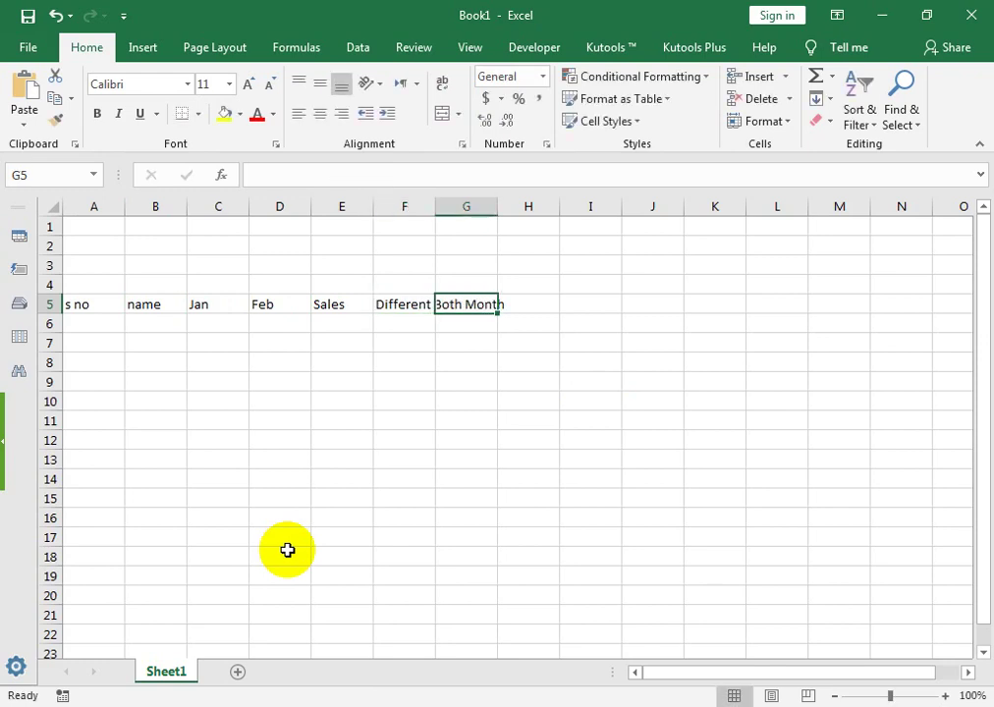
pyautogui.write('g')
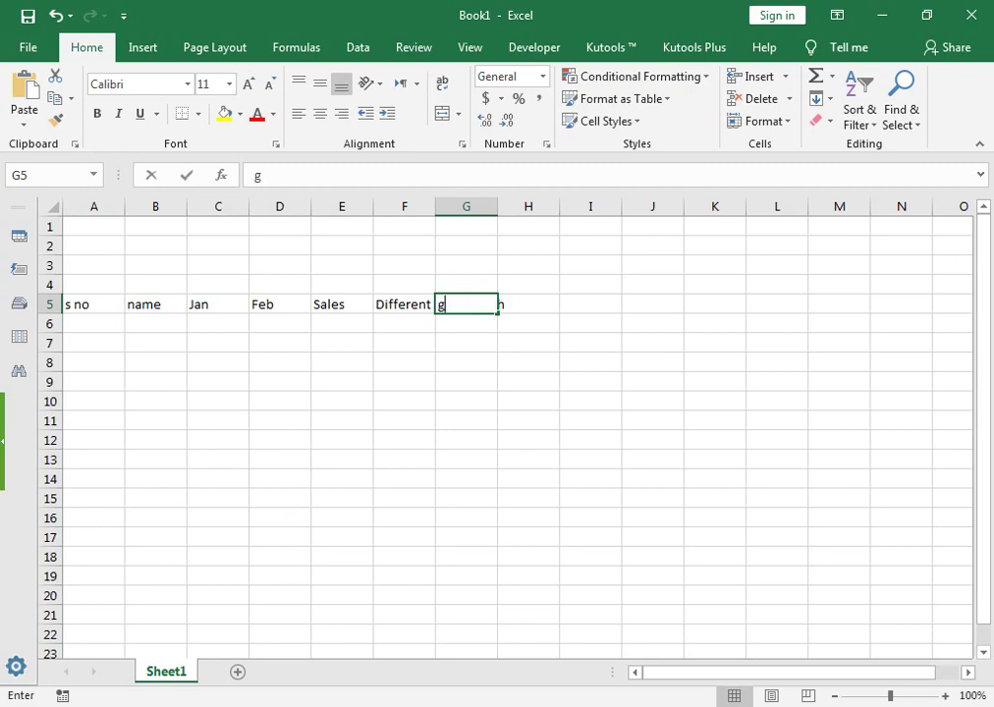
pyautogui.write('ro')
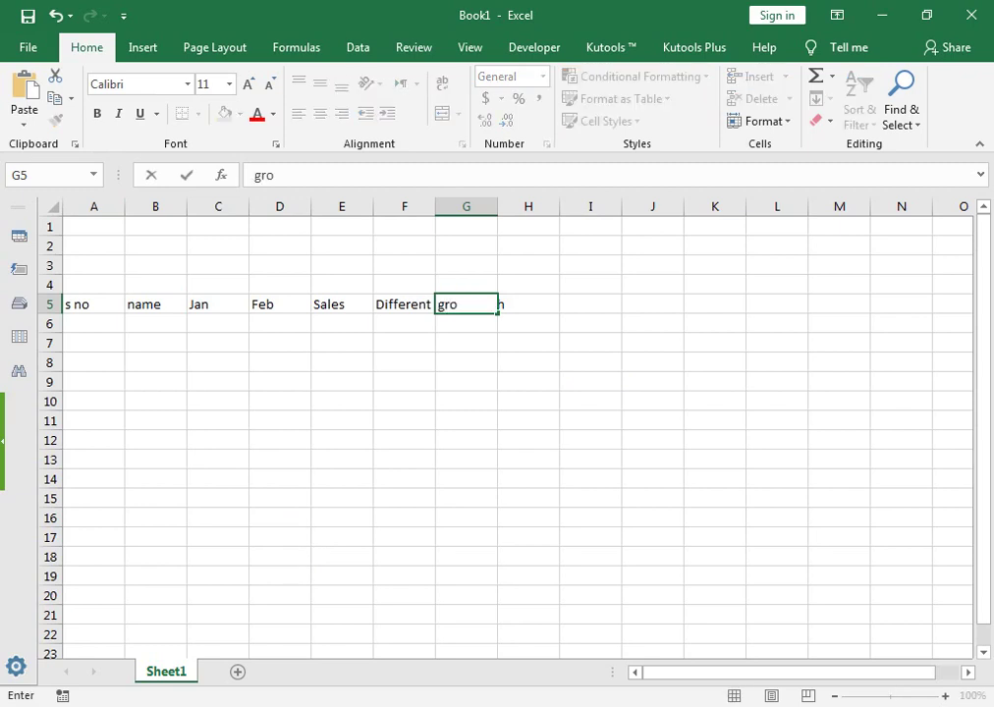
pyautogui.write('th')
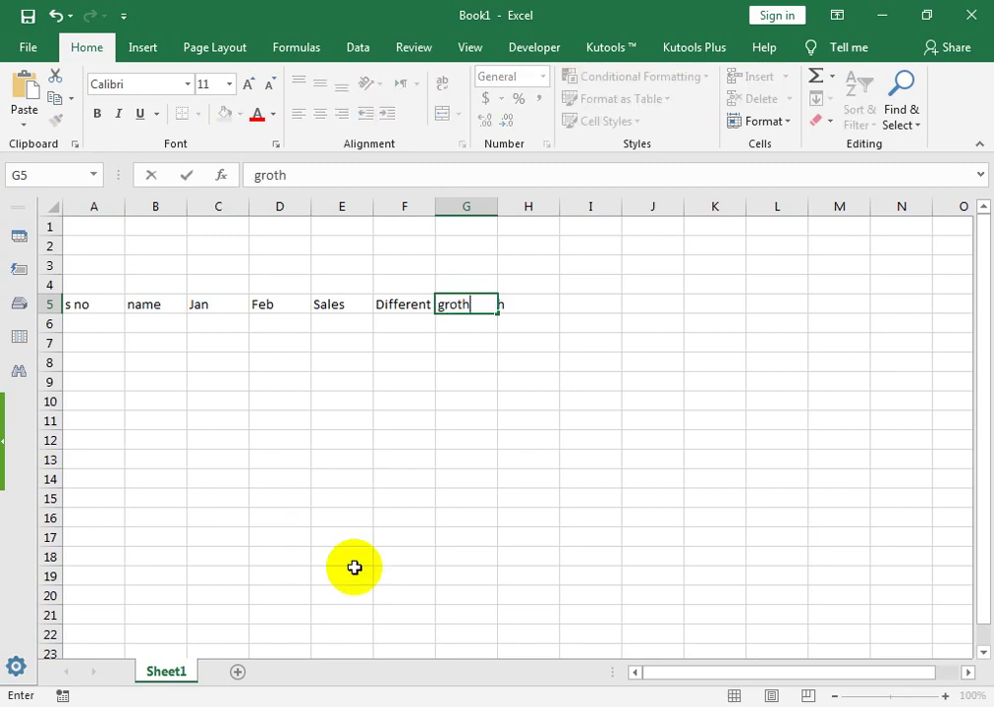
pyautogui.write(' Business')
pyautogui.press('Tab')
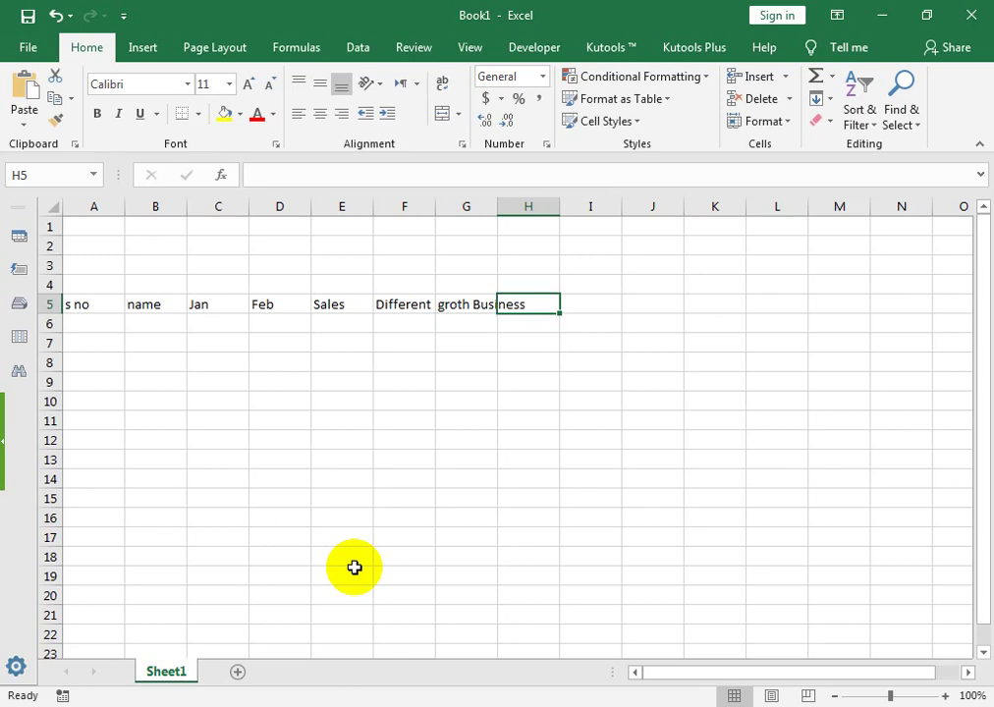
pyautogui.write('Groth ')
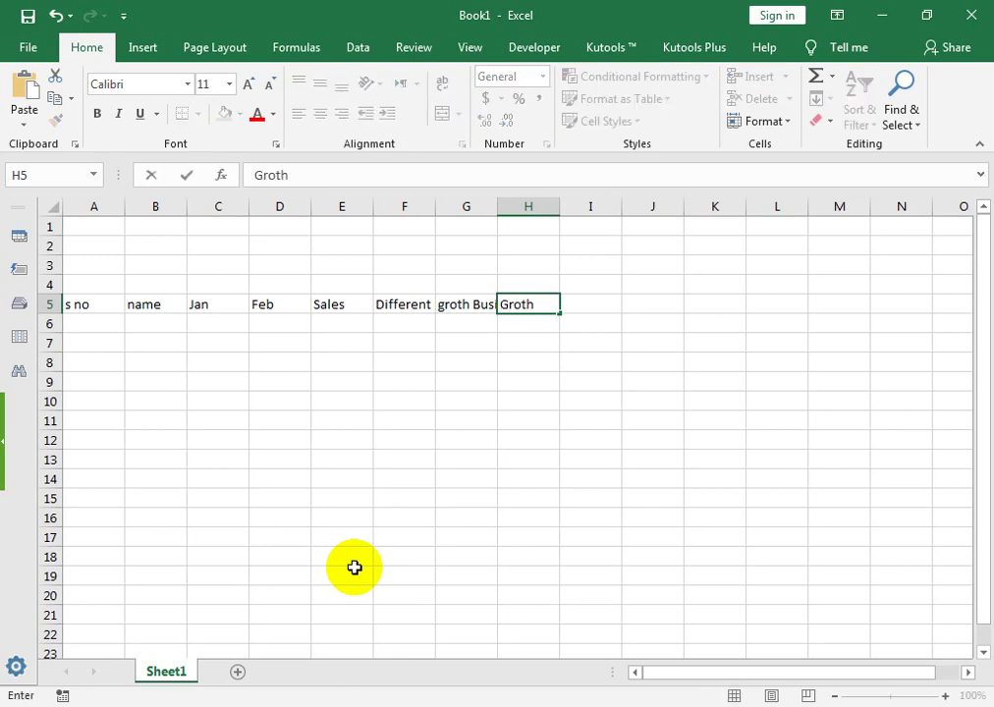
pyautogui.write('% 1')
pyautogui.press('Tab')
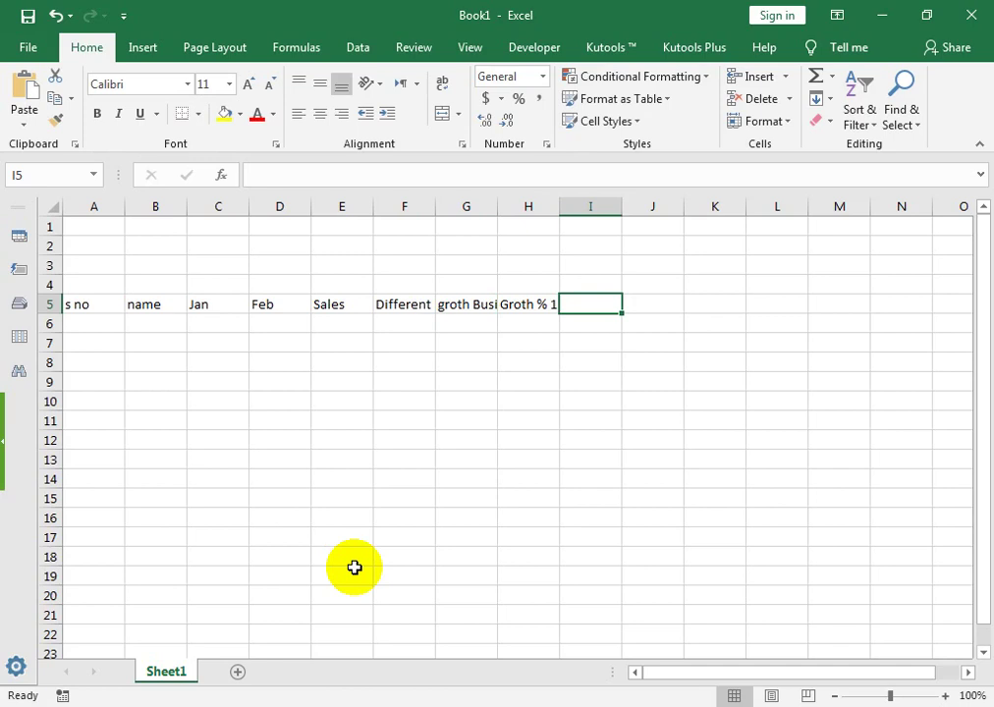
pyautogui.write('Groth')
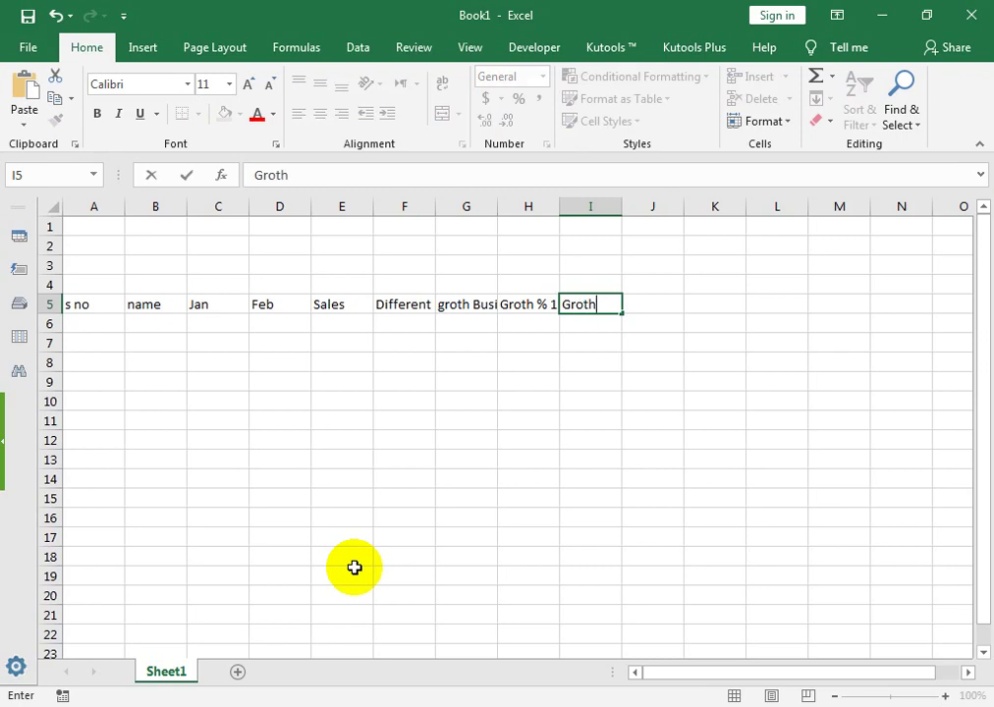
pyautogui.write(' %')
pyautogui.write(' 2')
pyautogui.press('Return')
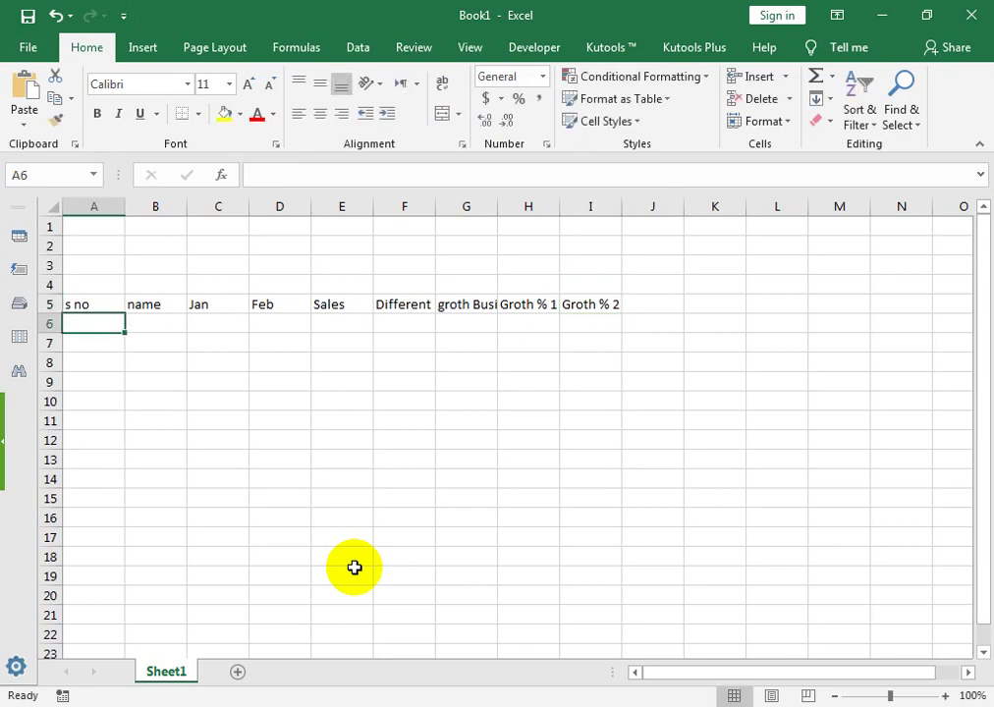
# - Apply All Borders to the table range A5:I16
pyautogui.click(95, 300)
pyautogui.moveTo(96, 300)
pyautogui.mouseDown()
pyautogui.moveTo(224, 531)
pyautogui.moveTo(573, 513)
pyautogui.mouseUp()
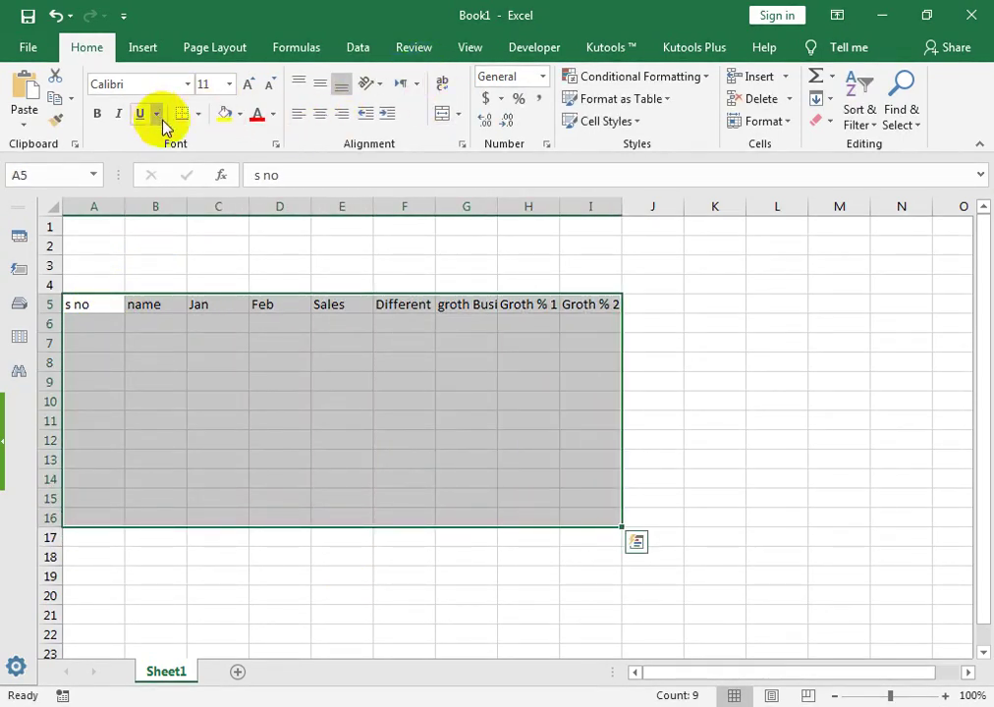
pyautogui.click(198, 114)
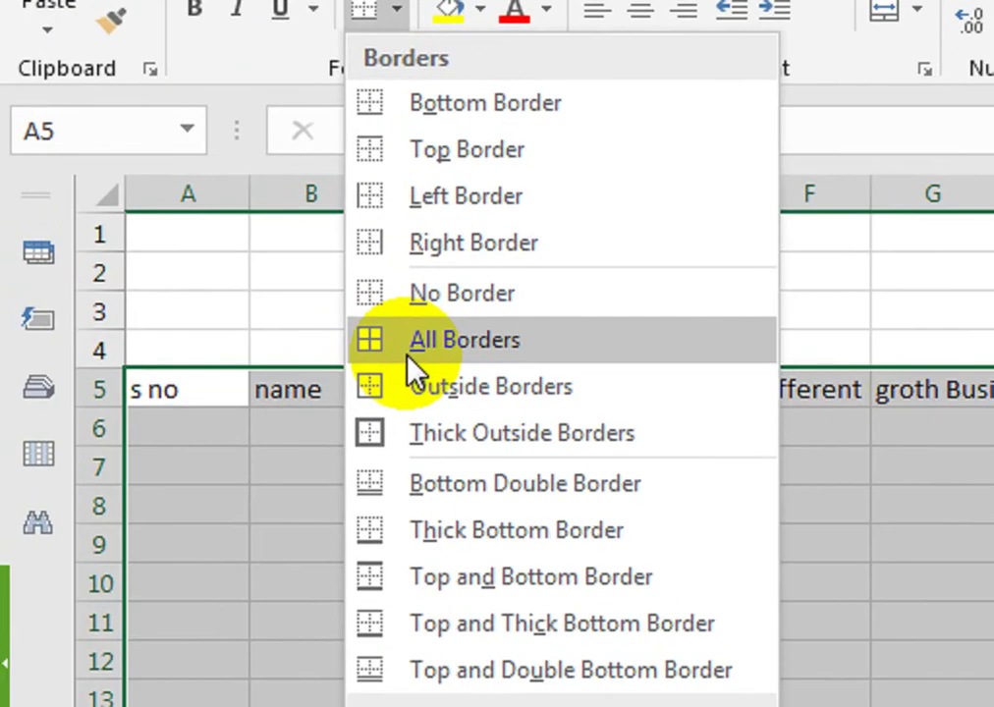
pyautogui.click(408, 357)
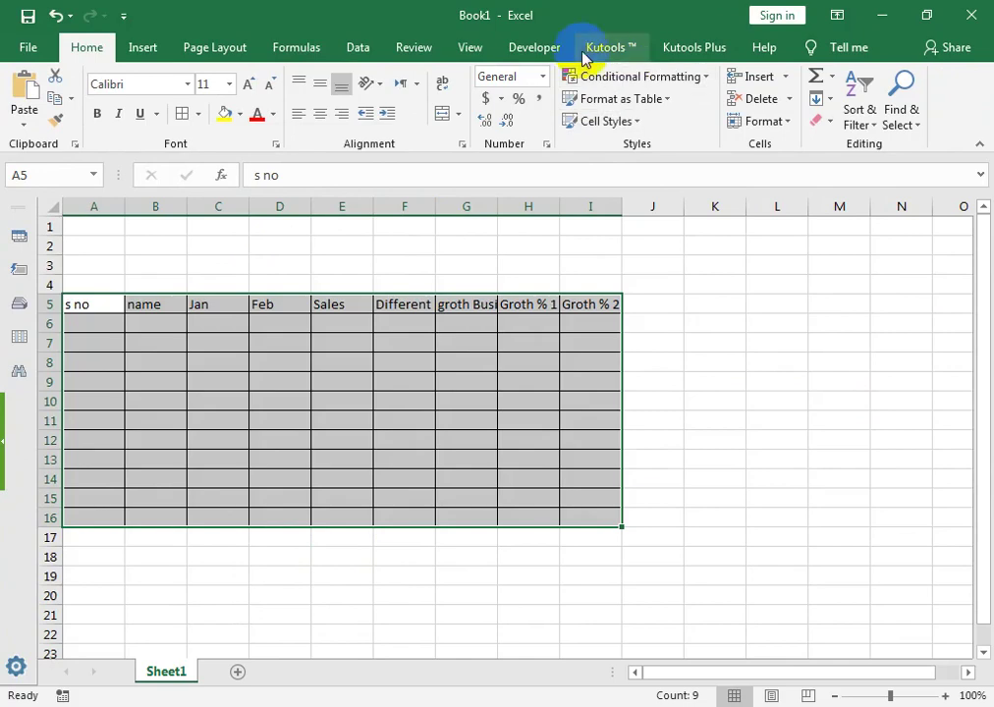
# - Zoom in on the table and centre the heading text
pyautogui.click(501, 48)
pyautogui.click(472, 49)
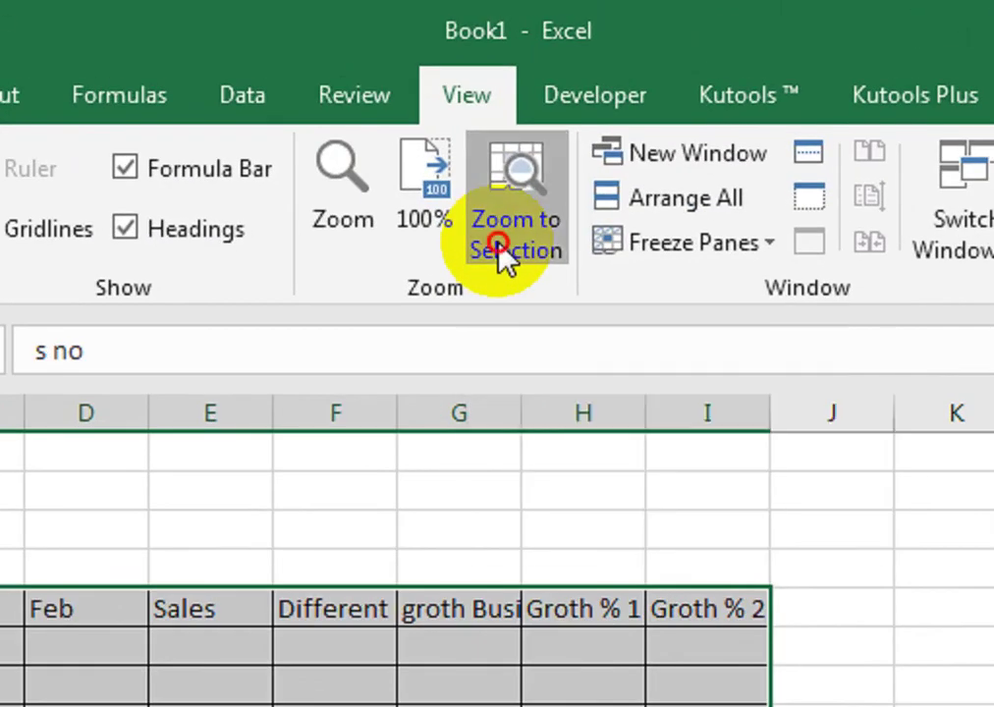
pyautogui.click(500, 254)
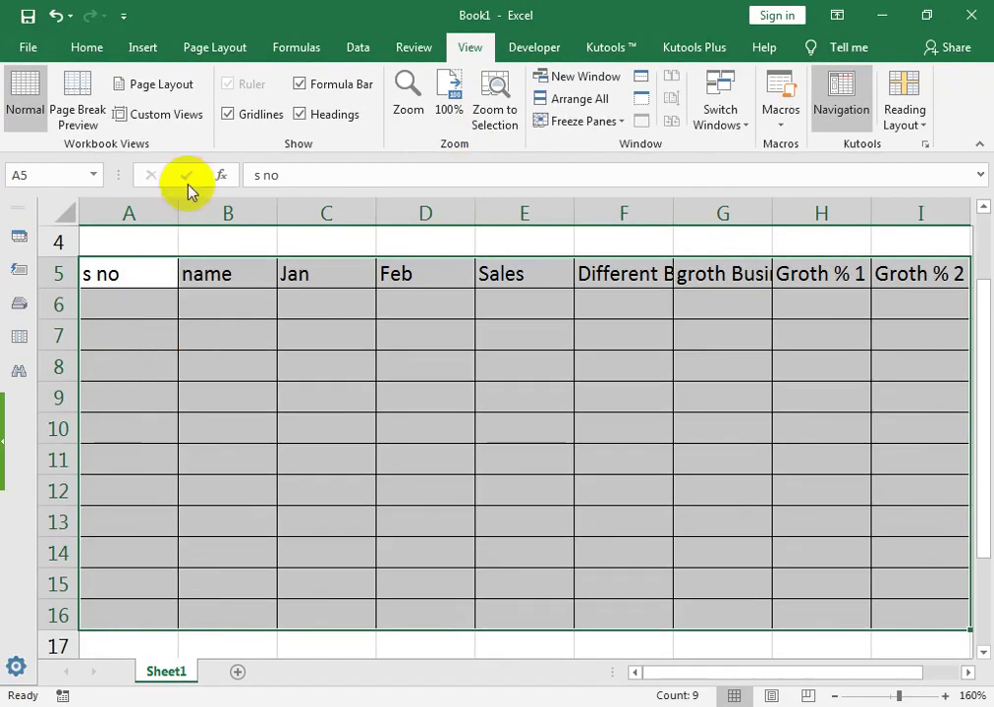
pyautogui.click(86, 47)
pyautogui.click(459, 220)
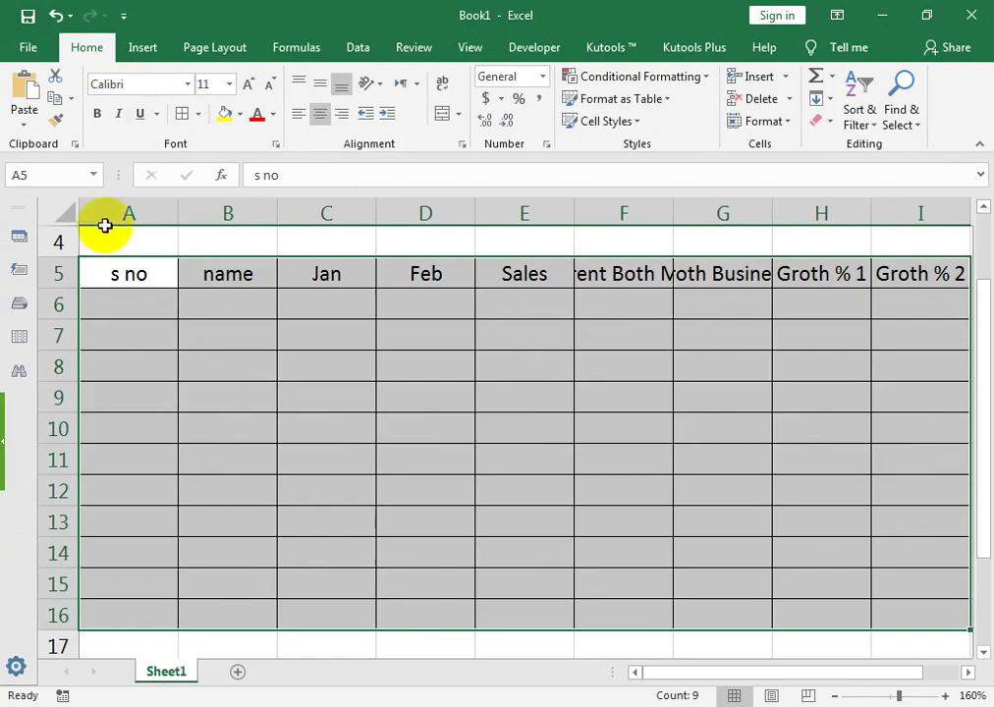
# - AutoFit the column widths to the row 5 headings
pyautogui.moveTo(111, 275); pyautogui.dragTo(909, 272)
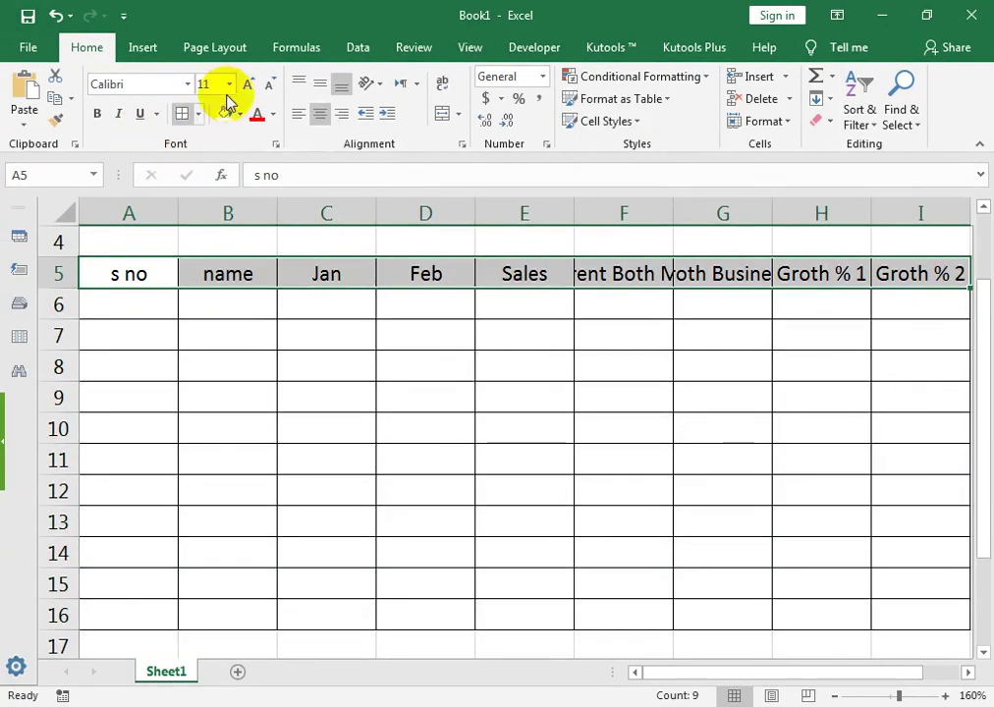
pyautogui.click(786, 122)
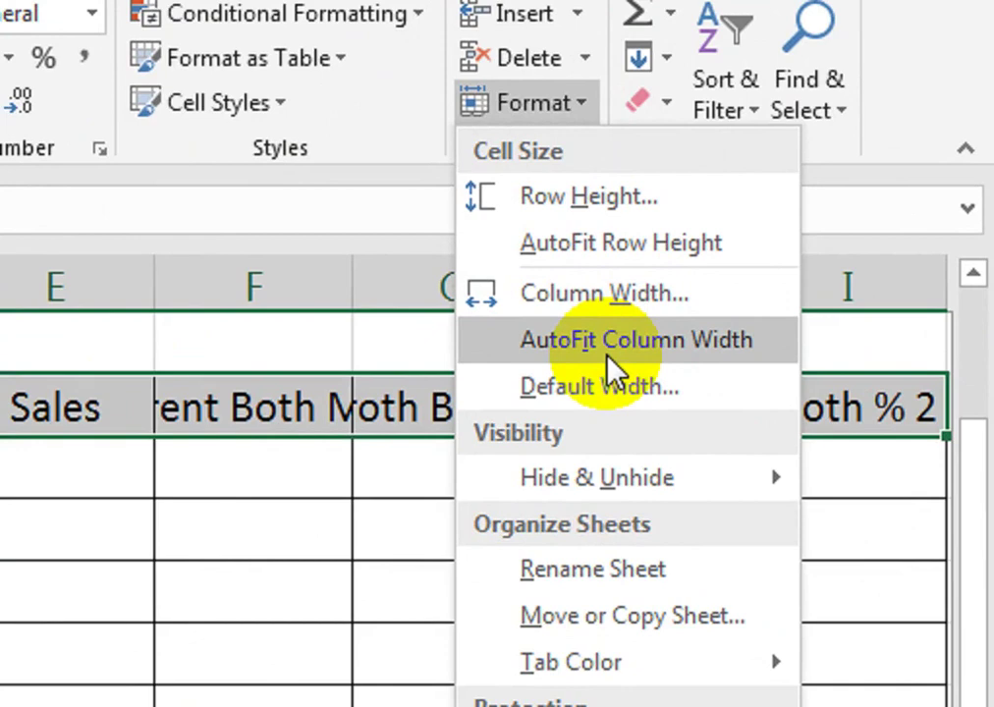
pyautogui.click(609, 344)
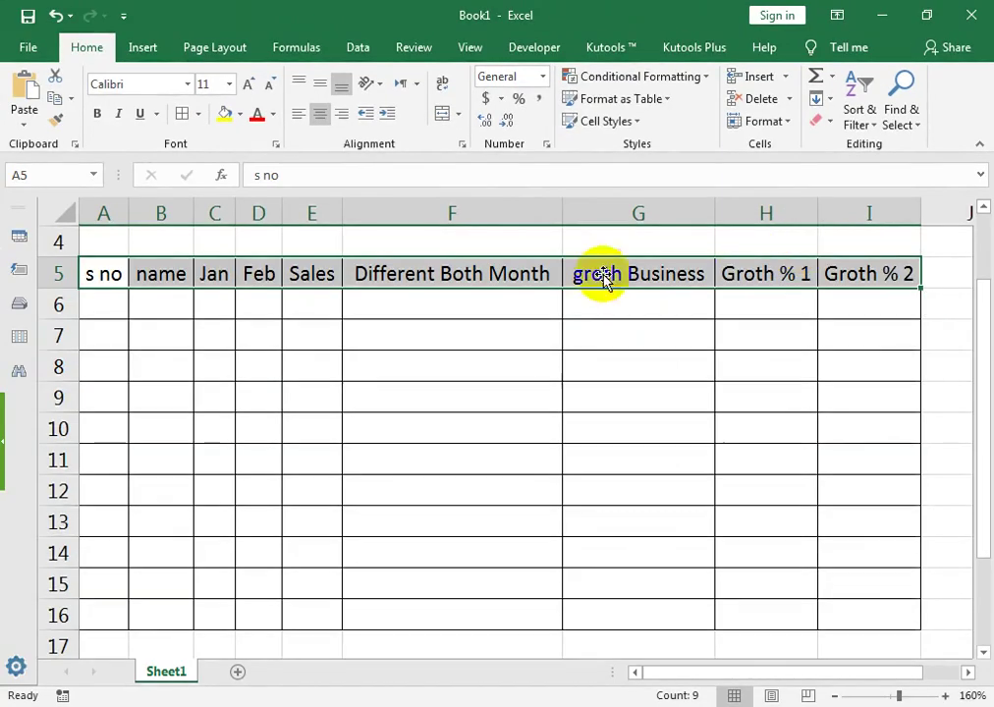
# - Number the items starting with 1 and 2, extending the series down A6:A16
pyautogui.click(98, 295)
pyautogui.write('1')
pyautogui.press('Return')
pyautogui.write('2')
pyautogui.press('Return')
pyautogui.moveTo(98, 300)
pyautogui.mouseDown()
pyautogui.moveTo(119, 469)
pyautogui.moveTo(105, 607)
pyautogui.mouseUp()
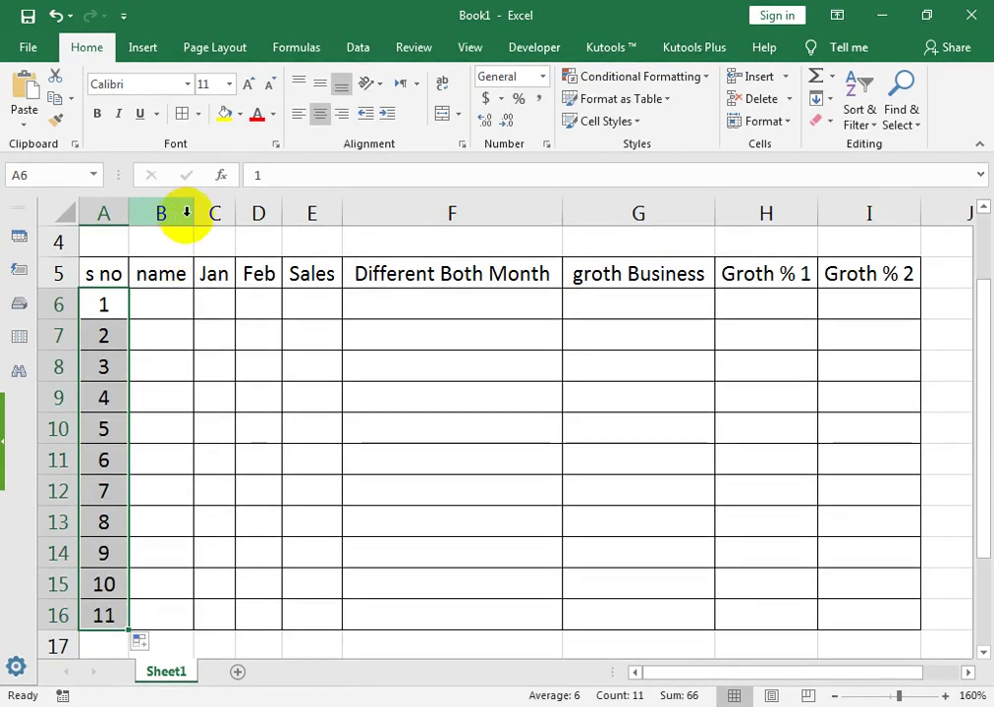
# - Enter 'item Name' in B6, widen column B, and copy it down to B16
pyautogui.click(154, 310)
pyautogui.write('item Nam')
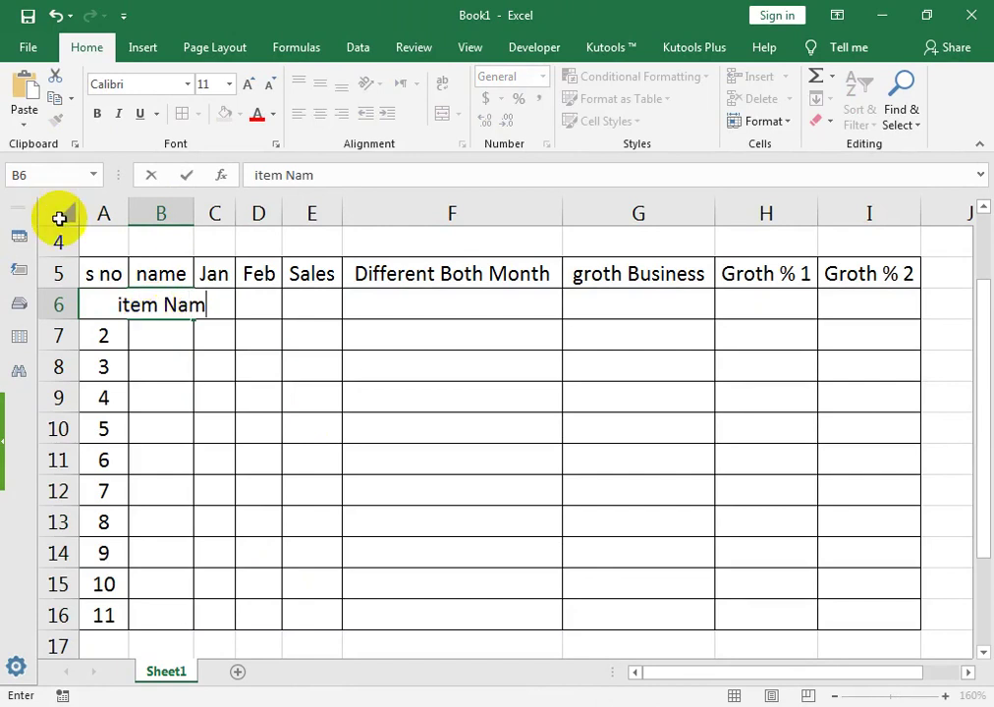
pyautogui.write('e')
pyautogui.click(200, 212)
pyautogui.doubleClick(194, 212)
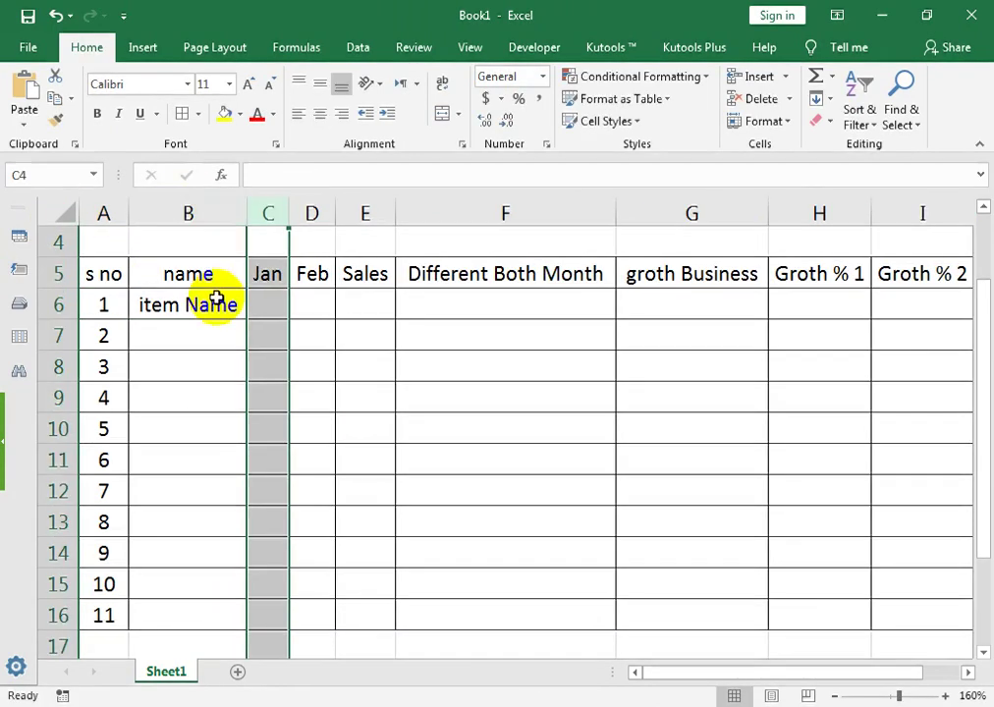
pyautogui.click(216, 300)
pyautogui.moveTo(240, 320); pyautogui.dragTo(243, 340)
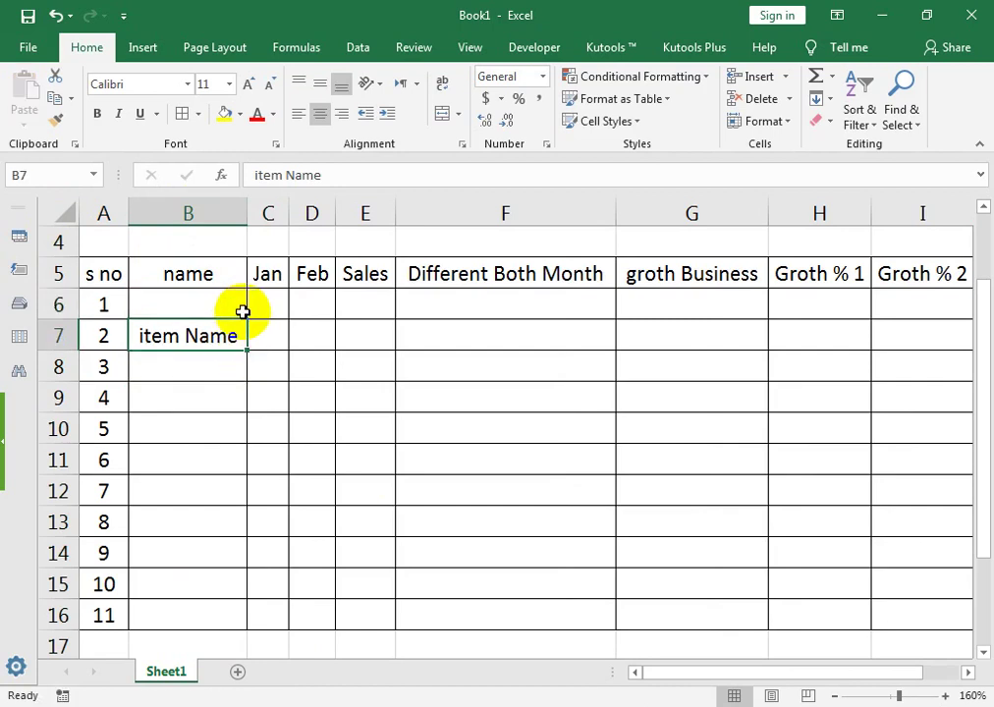
pyautogui.hotkey('ctrl', 'z')
pyautogui.moveTo(246, 322)
pyautogui.mouseDown()
pyautogui.moveTo(269, 587)
pyautogui.moveTo(260, 622)
pyautogui.mouseUp()
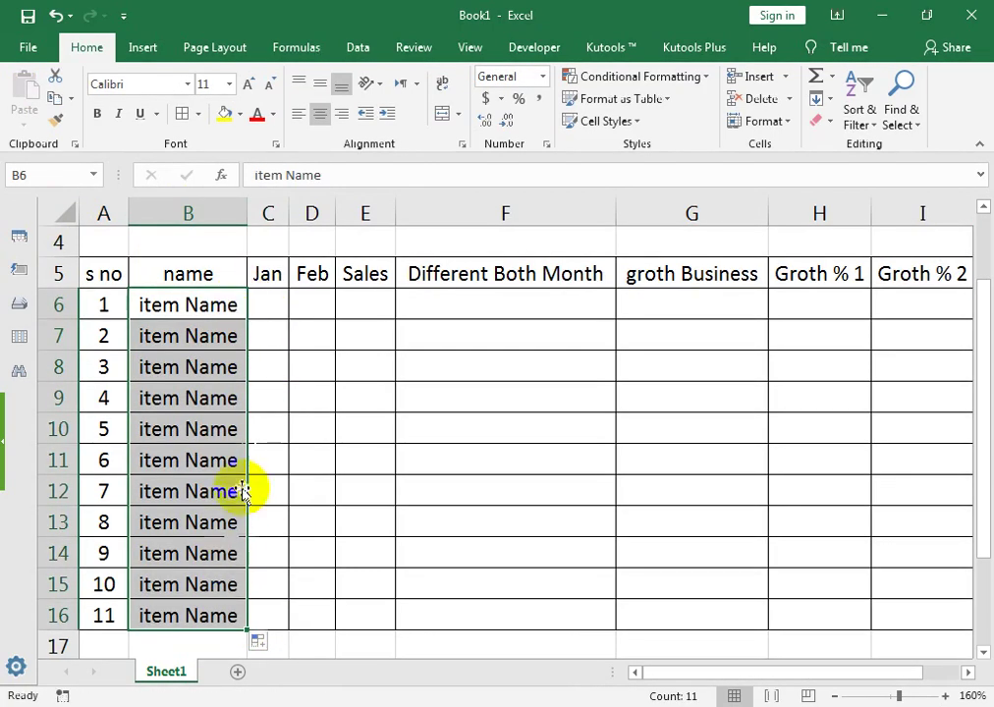
pyautogui.click(271, 309)
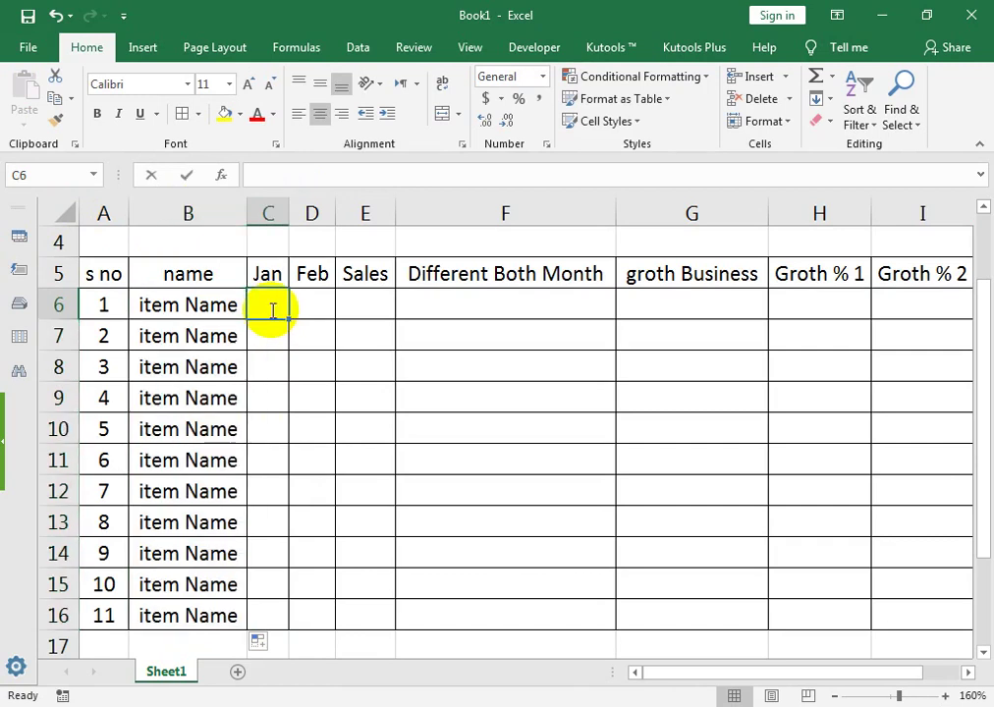
# - Enter Jan sales of 50000 and 40000 for the first items, widening the Jan column
pyautogui.write('50000')
pyautogui.press('Return')
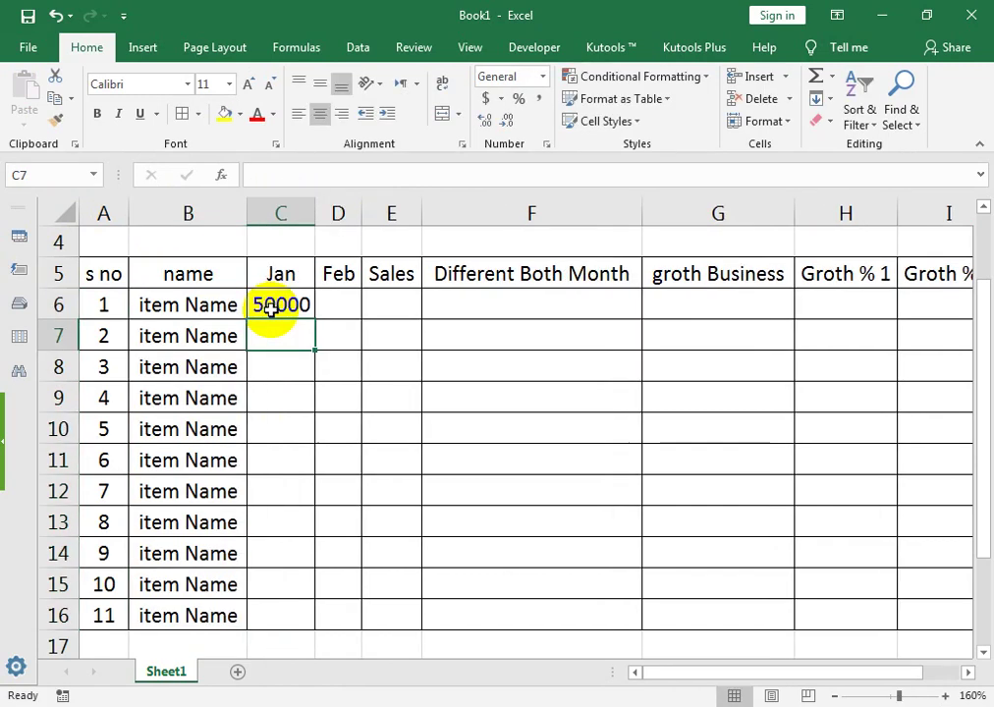
pyautogui.moveTo(314, 214); pyautogui.dragTo(329, 214)
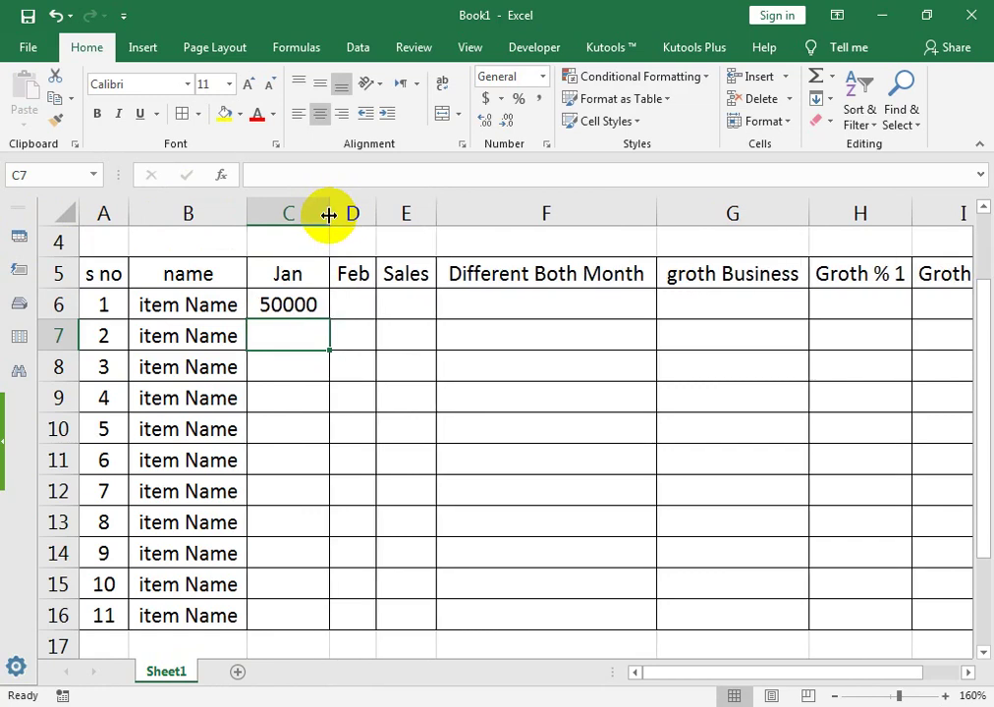
pyautogui.write('40000')
pyautogui.press('Return')
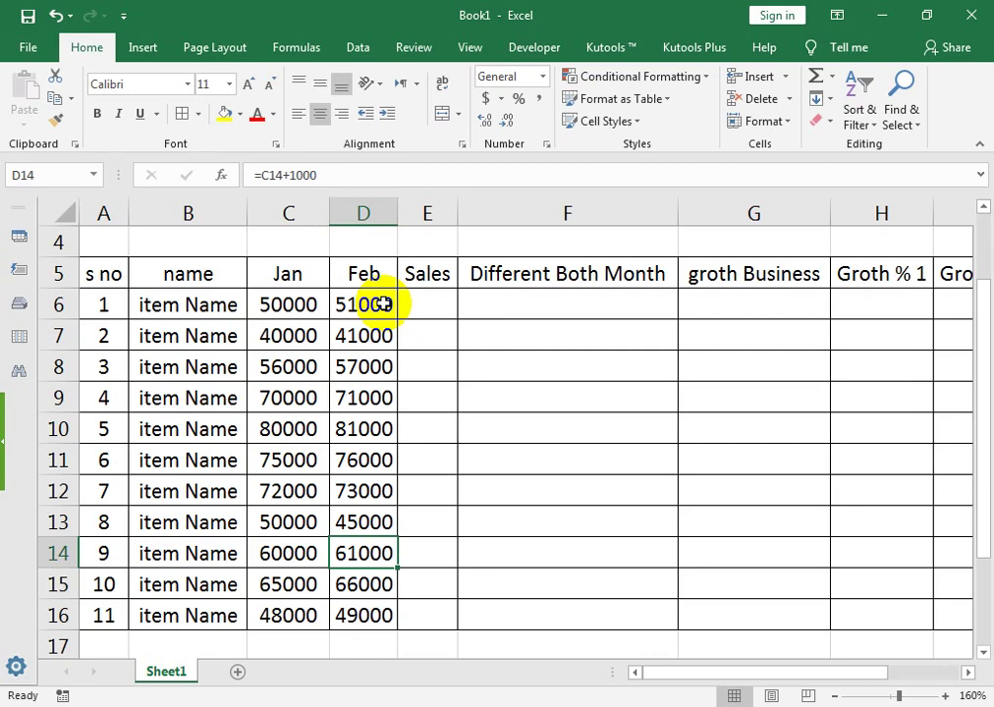
pyautogui.press('Right')
pyautogui.press('Right')
pyautogui.press('Up')
pyautogui.press('Up')
pyautogui.press('Up')
pyautogui.press('Up')
pyautogui.press('Up')
pyautogui.press('Up')
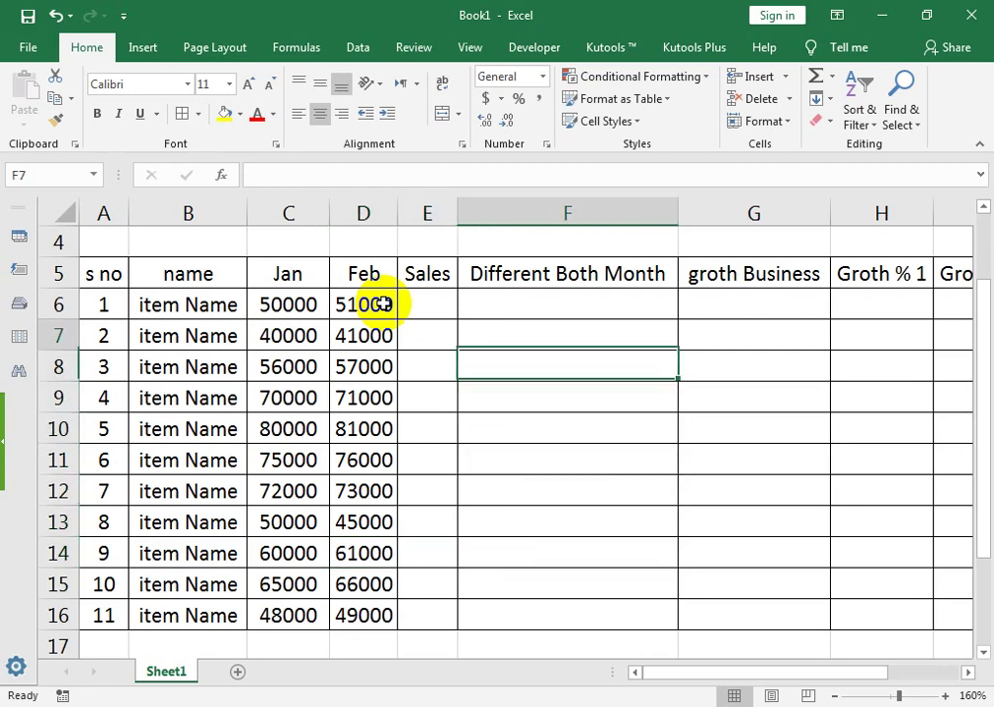
pyautogui.press('Left')
pyautogui.press('Up')
# - Enter a Feb-minus-Jan formula =D6-C6 in E6
pyautogui.write('=')
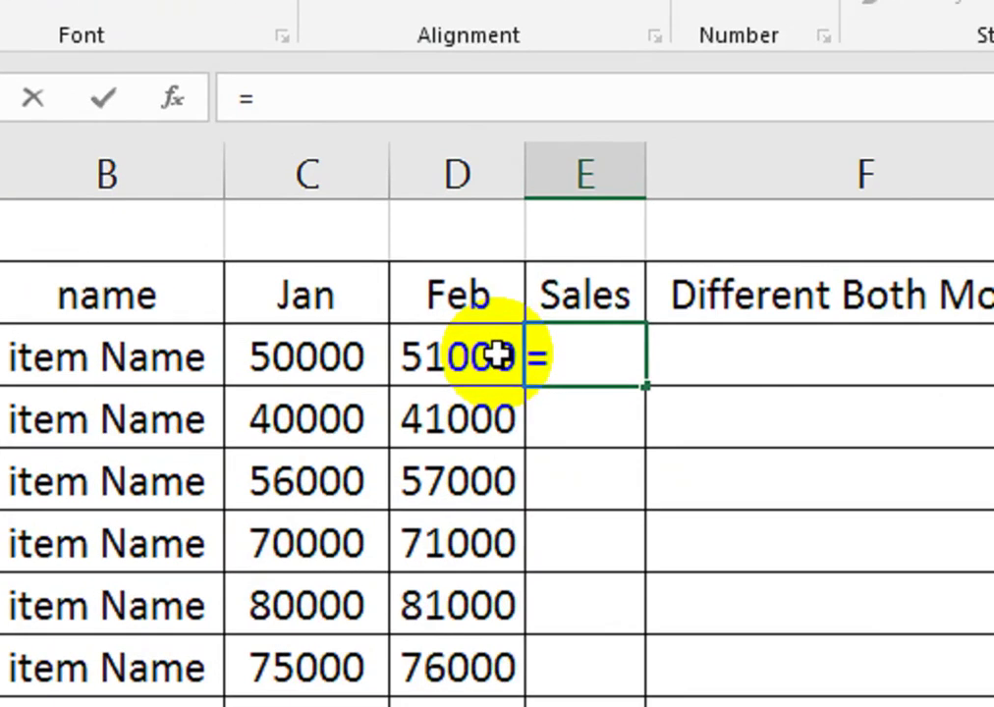
pyautogui.press('Left')
pyautogui.press('Down')
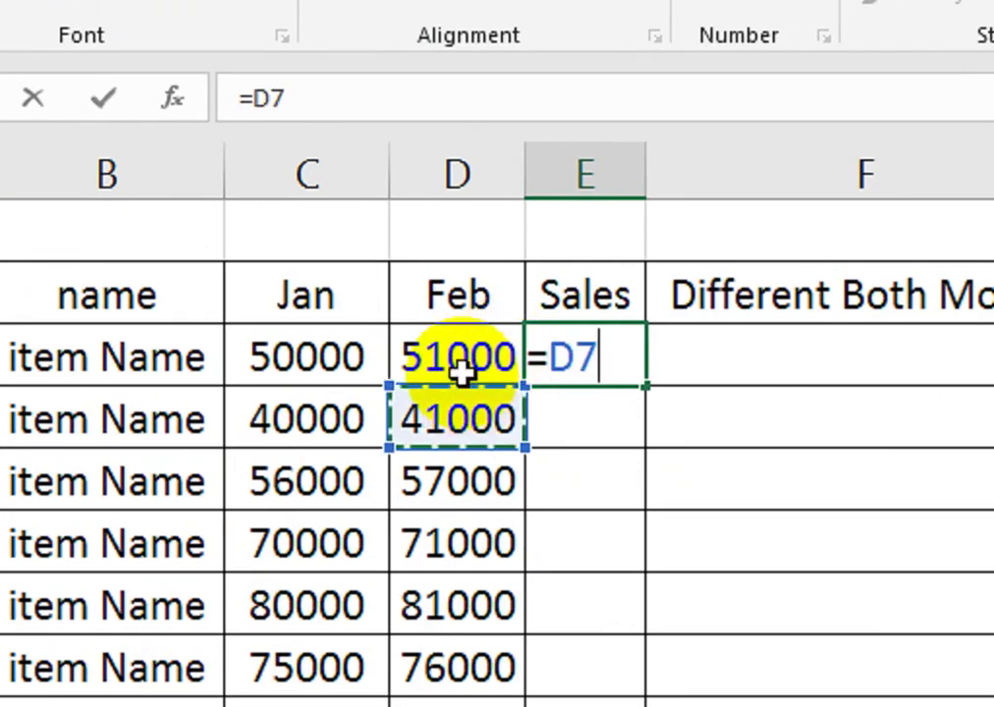
pyautogui.press('Up')
pyautogui.press('Up')
pyautogui.click(454, 346)
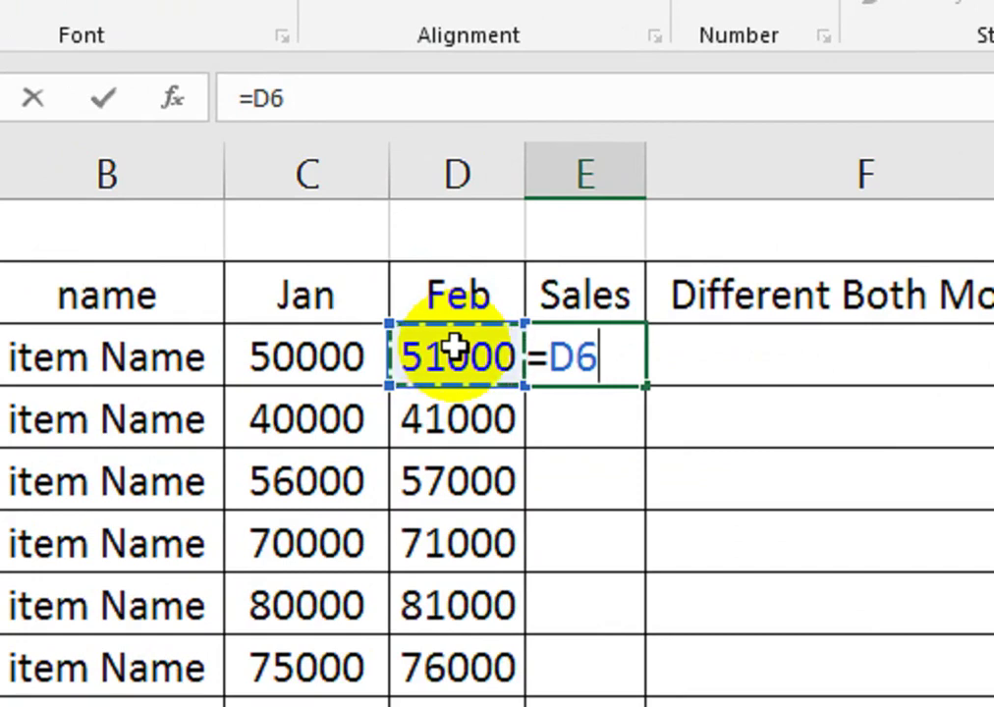
pyautogui.write('-')
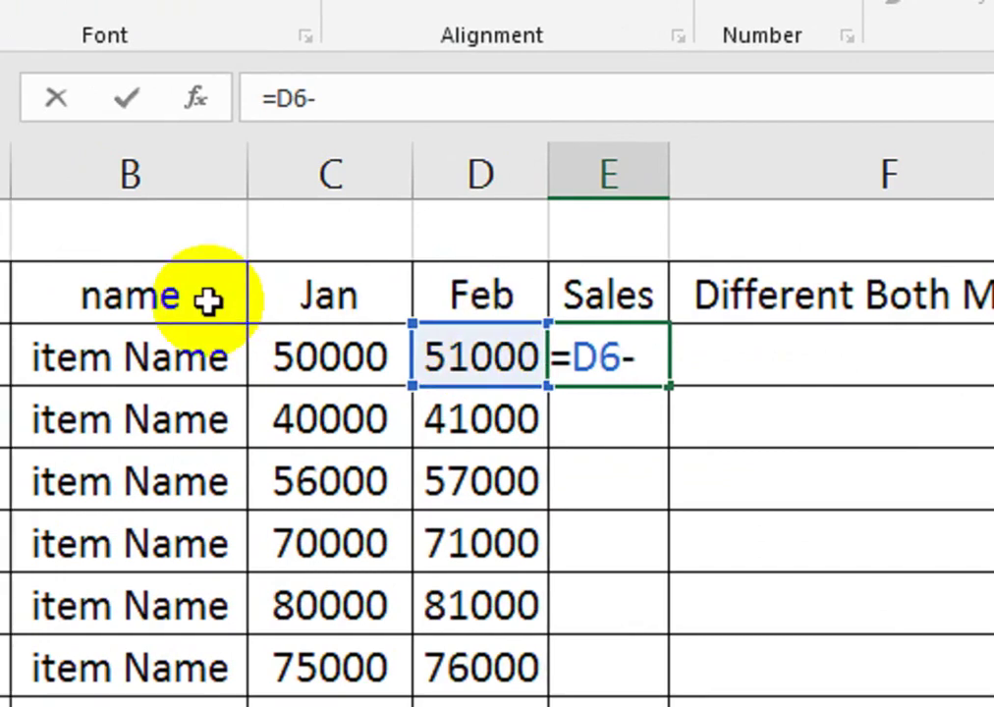
pyautogui.click(327, 366)
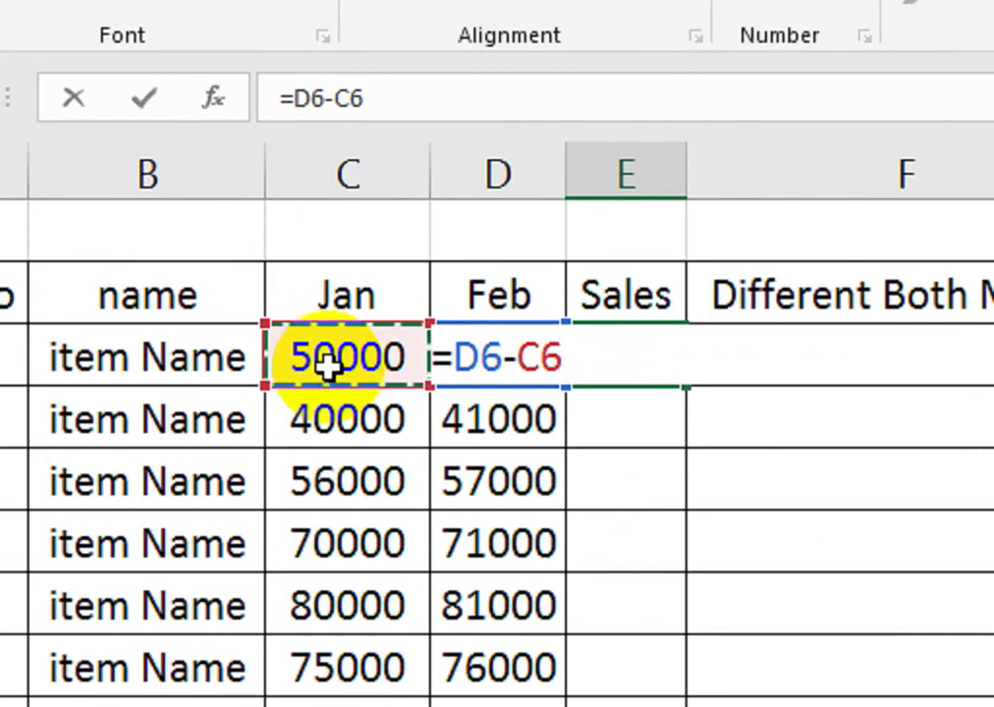
pyautogui.press('Return')
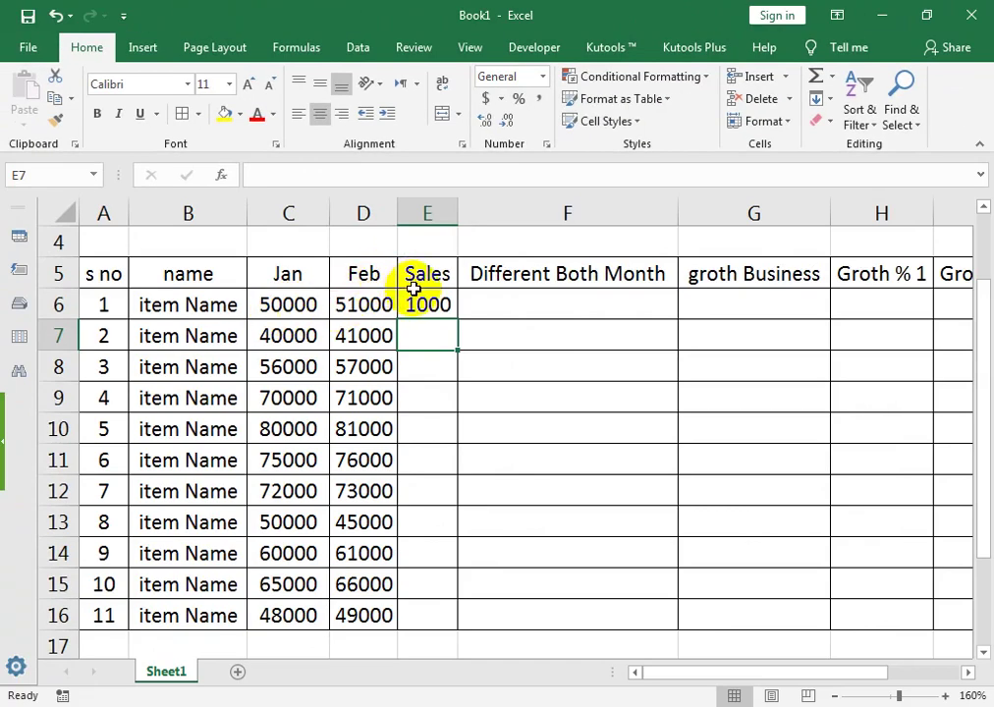
# - Replace E6's formula with the Jan plus Feb sum =C6+D6, showing 101000
pyautogui.click(416, 303)
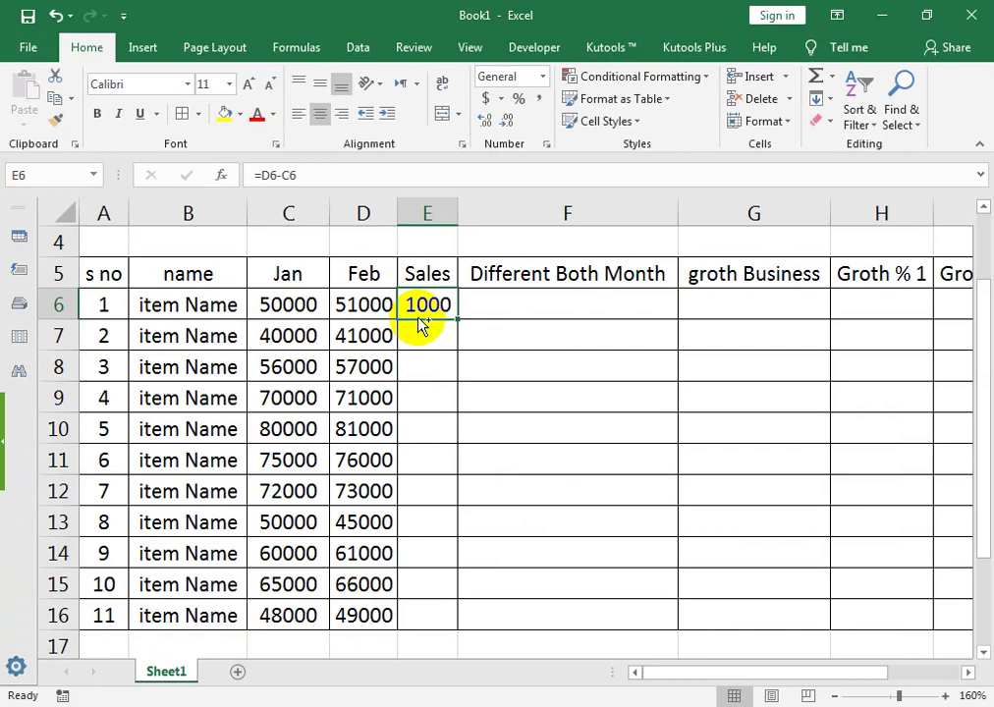
pyautogui.press('Delete')
pyautogui.write('=')
pyautogui.press('Left')
pyautogui.press('Left')
pyautogui.write('+')
pyautogui.press('Left')
pyautogui.press('Return')
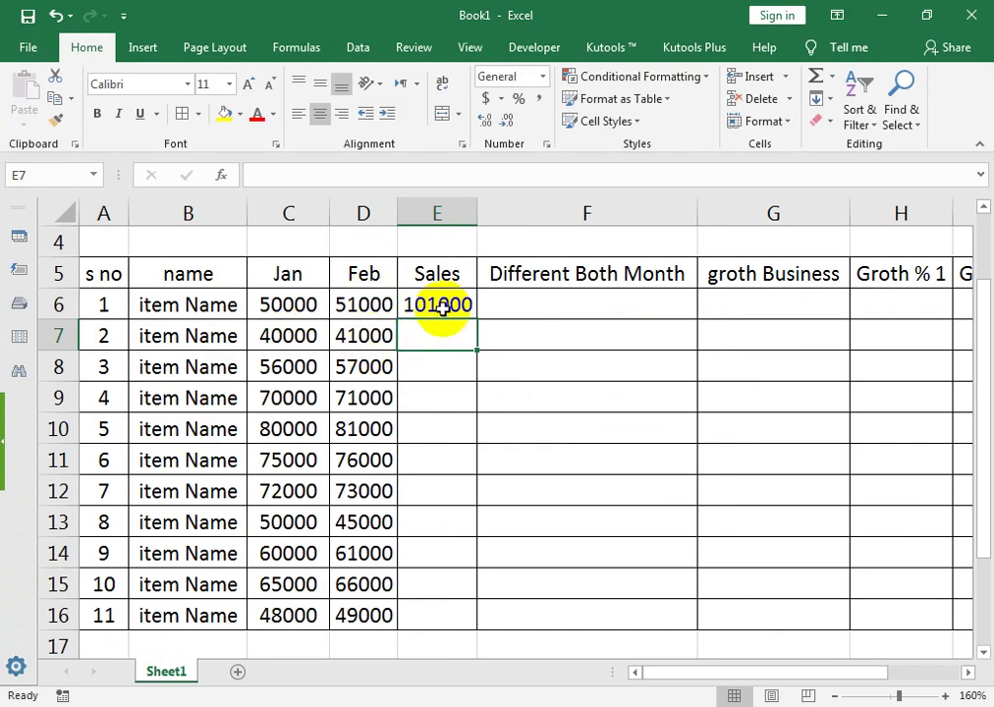
pyautogui.click(443, 304)
pyautogui.click(447, 275)
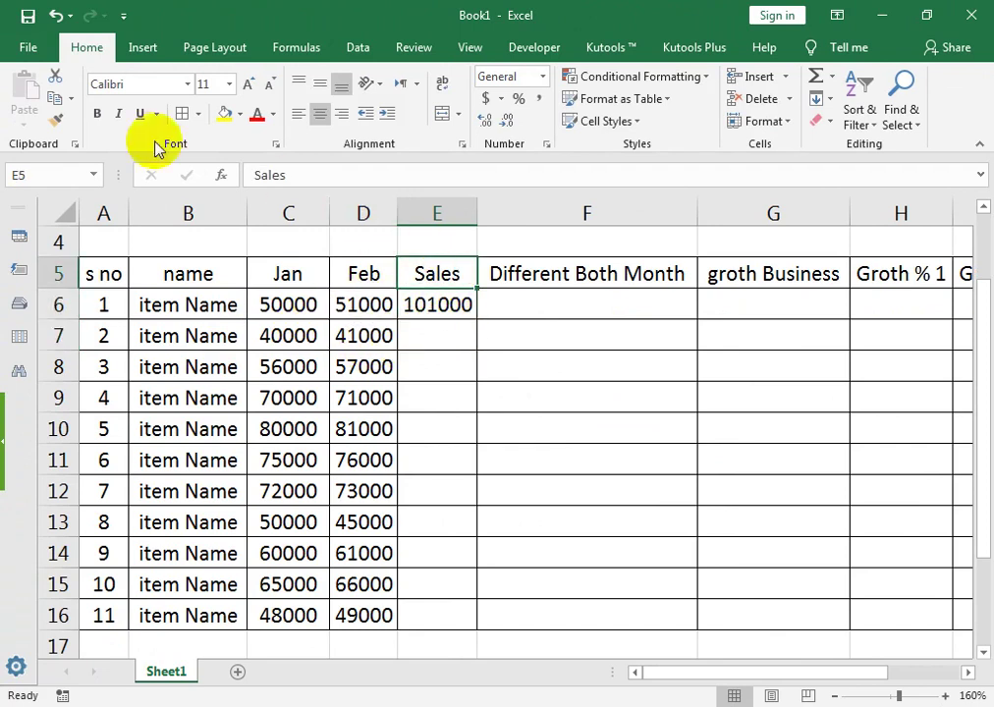
# - Rename the Sales heading to Total Sales, autofit column E, and fill the sum down to E16
pyautogui.click(251, 174)
pyautogui.write('T')
pyautogui.press('BackSpace')
pyautogui.write('Tota')
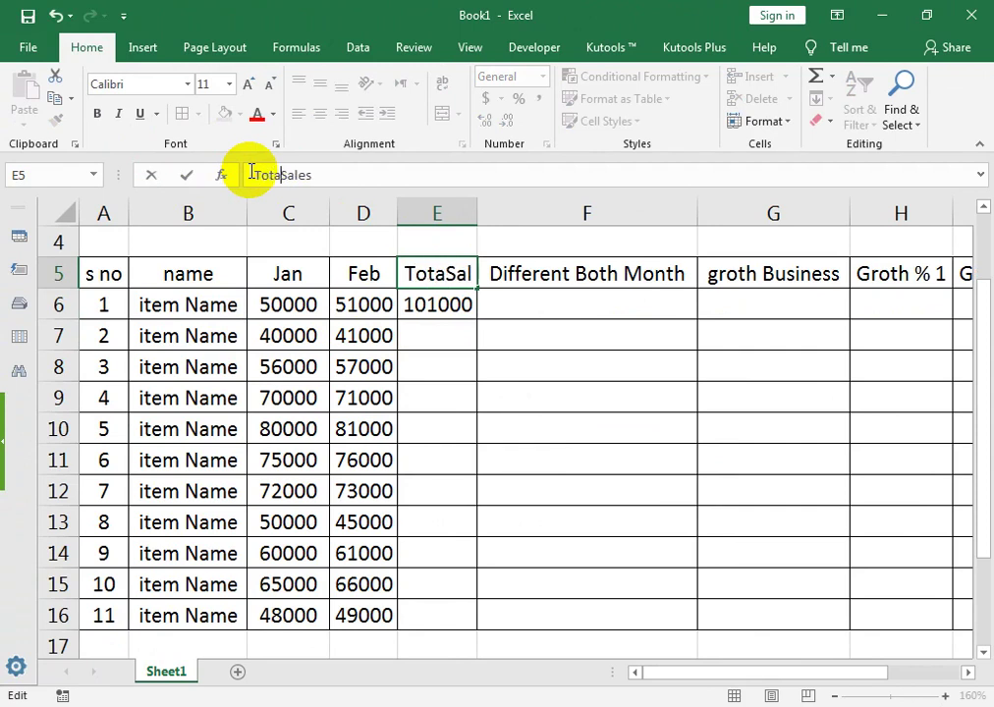
pyautogui.write('l')
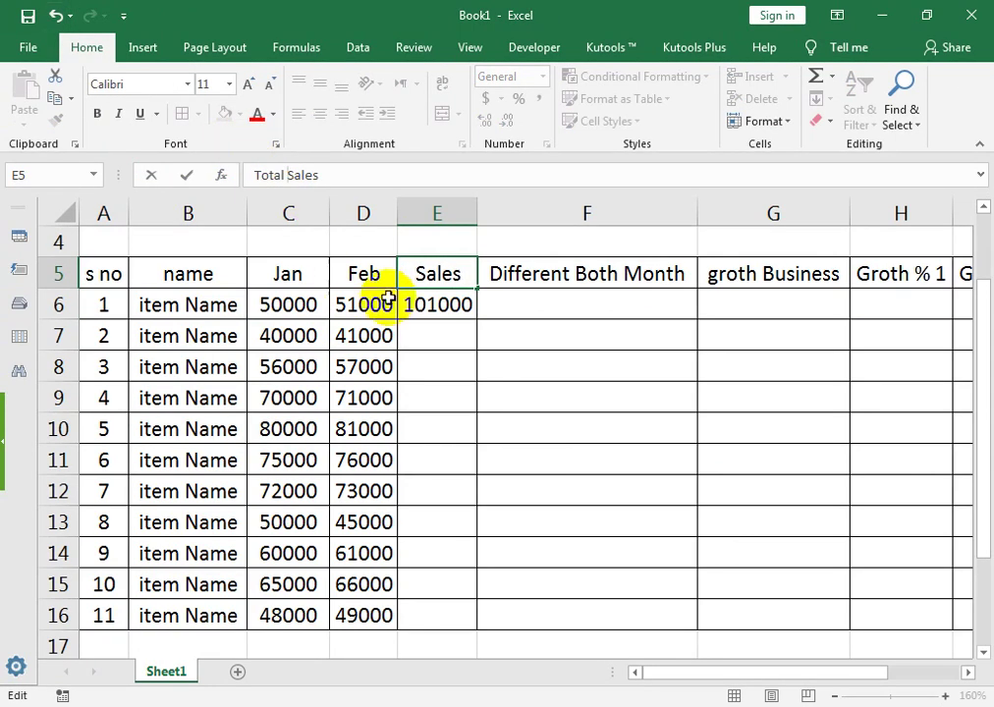
pyautogui.press('Return')
pyautogui.press('Return')
pyautogui.click(420, 305)
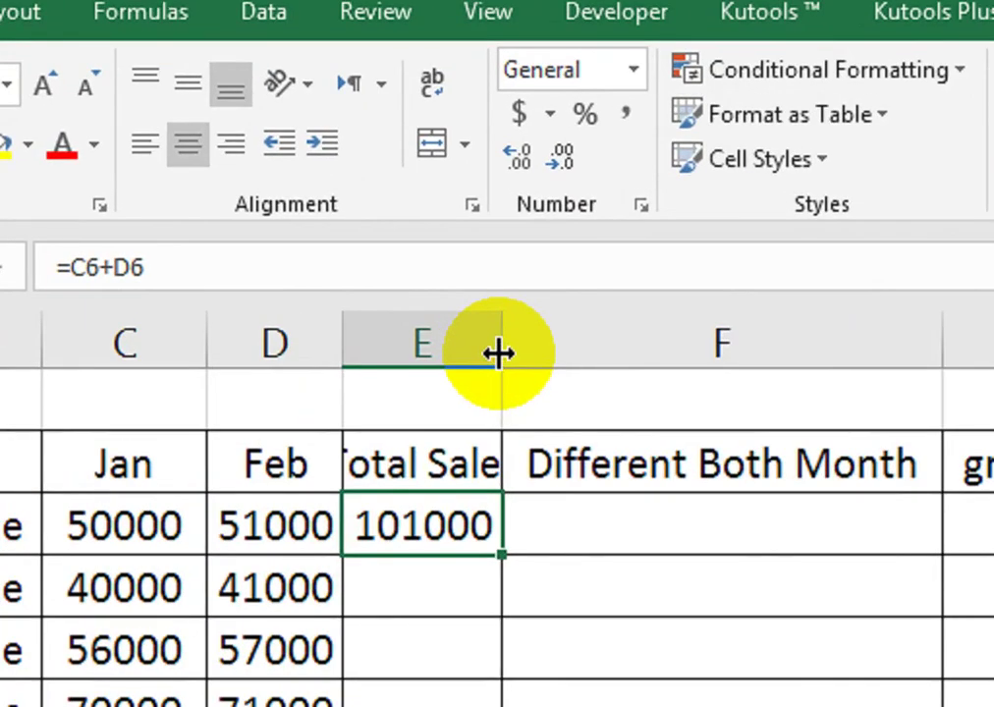
pyautogui.doubleClick(472, 217)
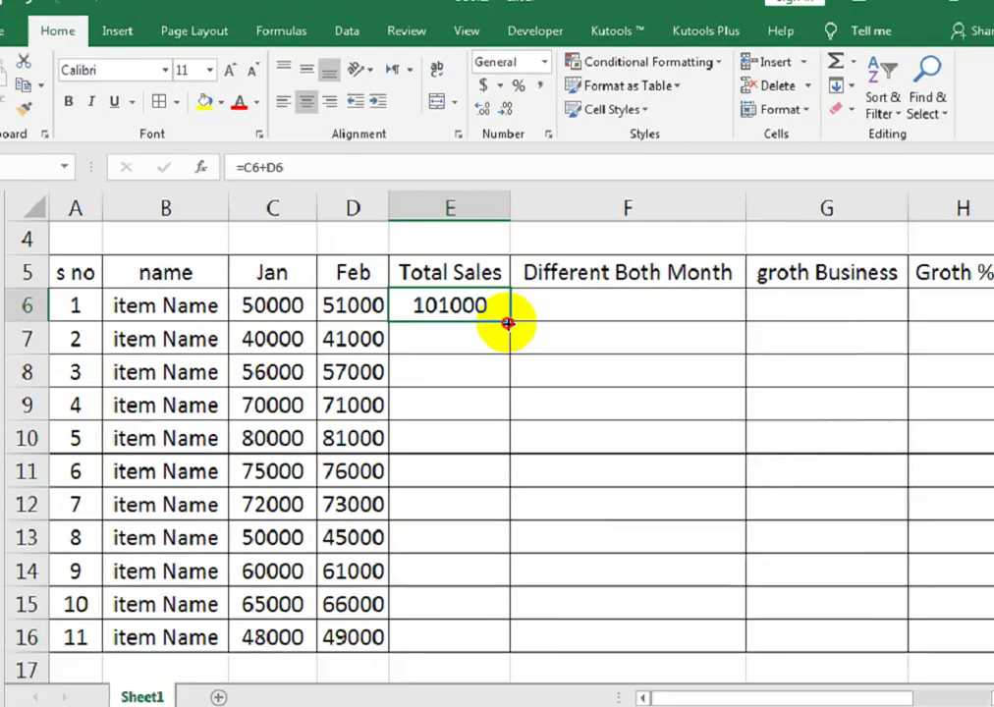
pyautogui.moveTo(509, 320); pyautogui.dragTo(492, 621)
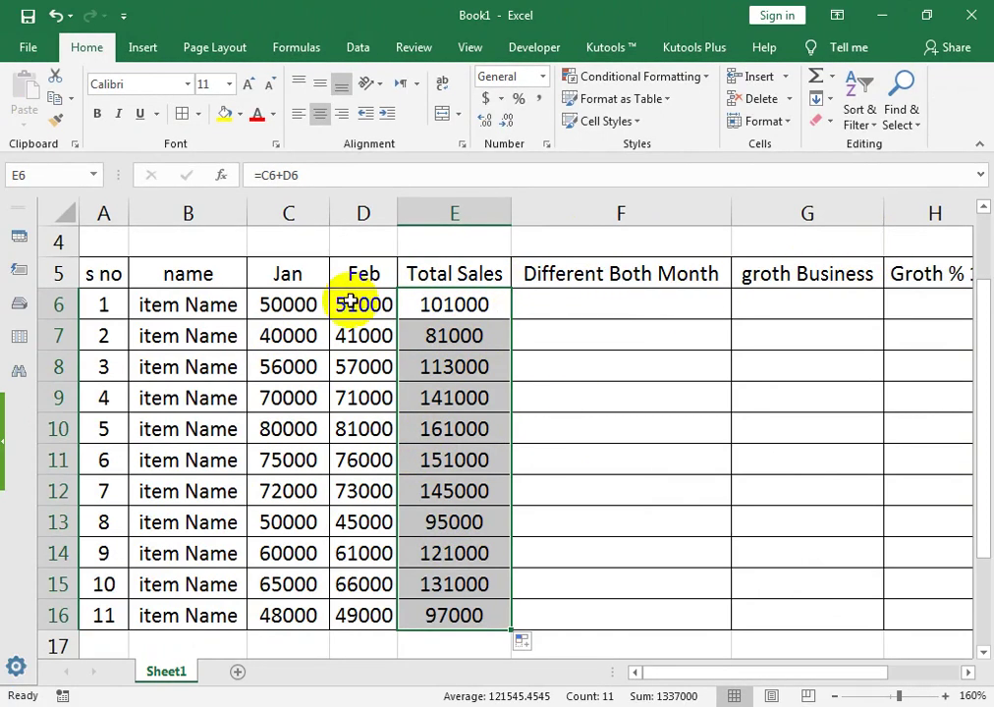
pyautogui.click(589, 304)
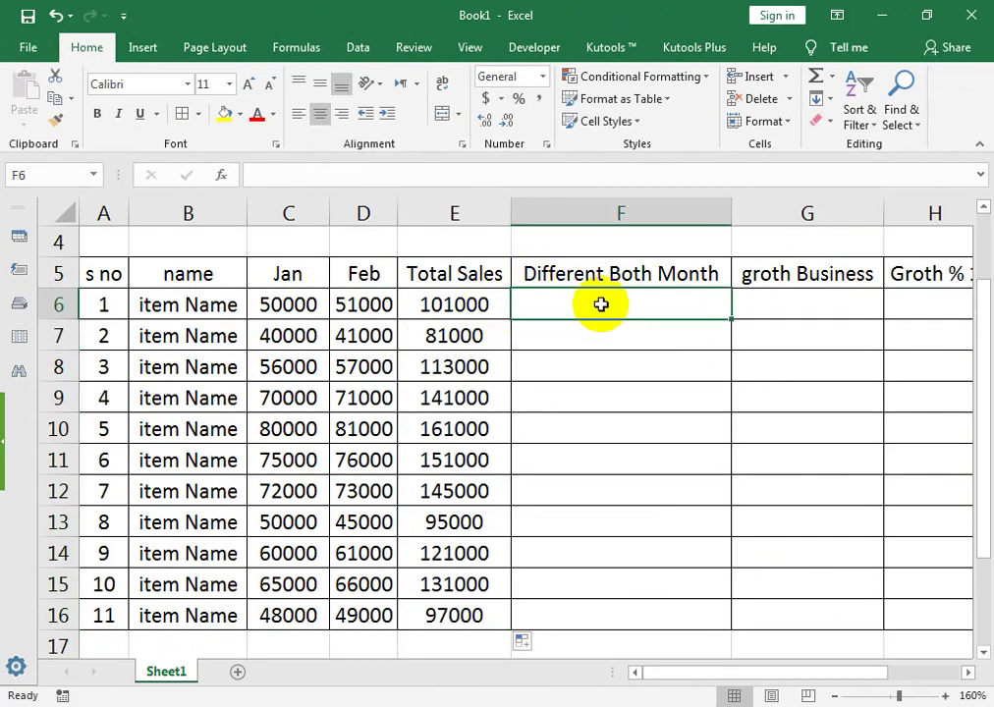
# - Enter =D6-C6 in F6 and fill it to F16, giving 1000 mostly and -5000 for item 8
pyautogui.write('=')
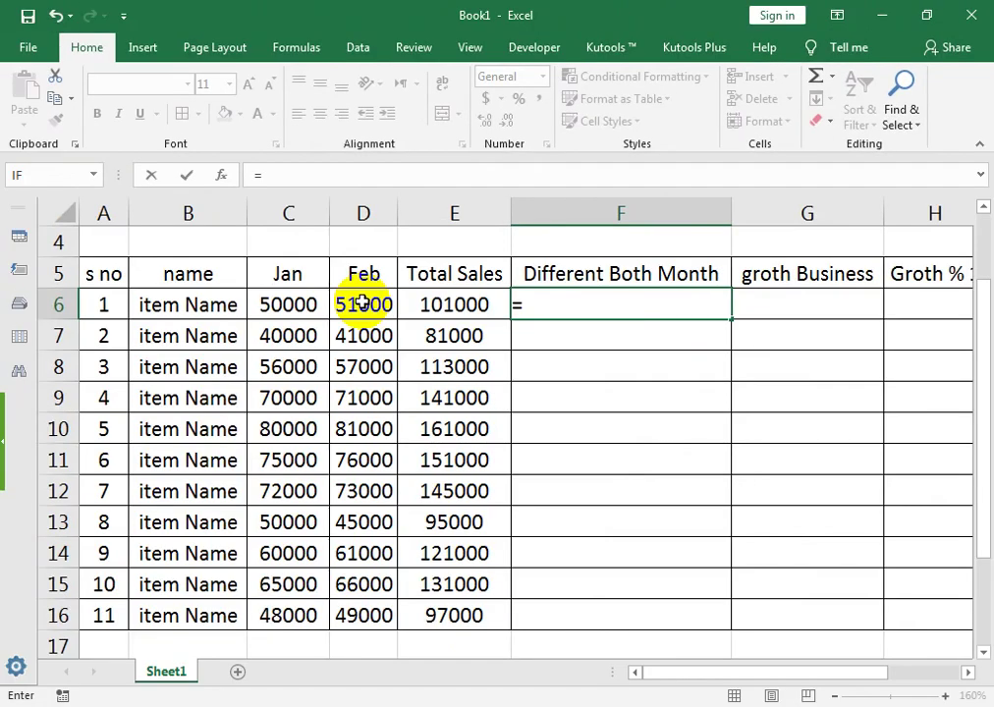
pyautogui.click(364, 304)
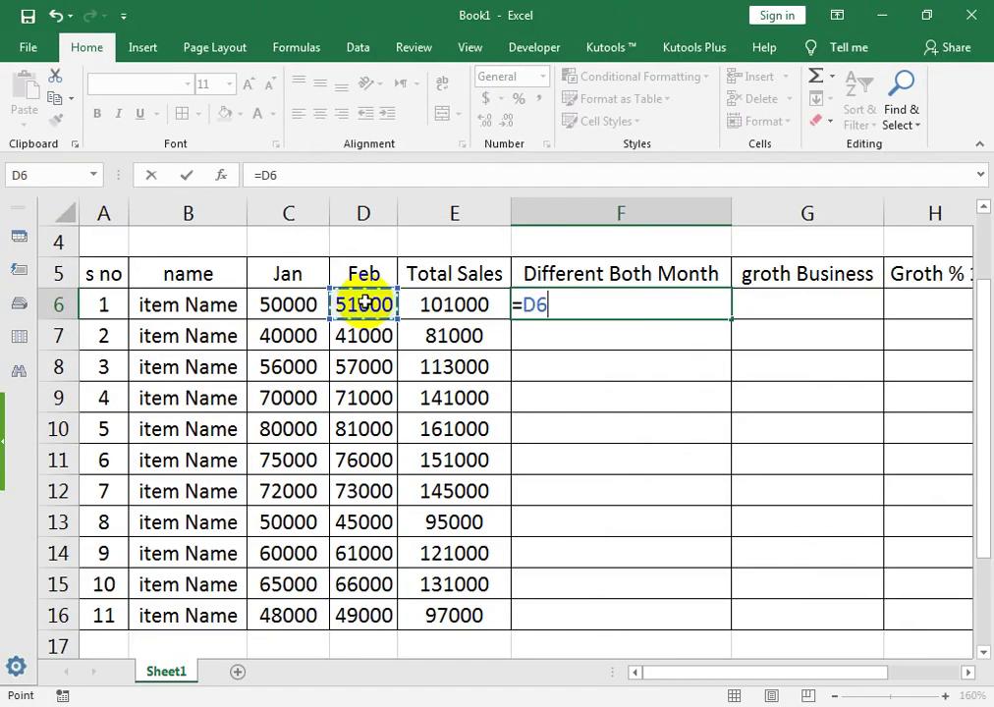
pyautogui.click(271, 304)
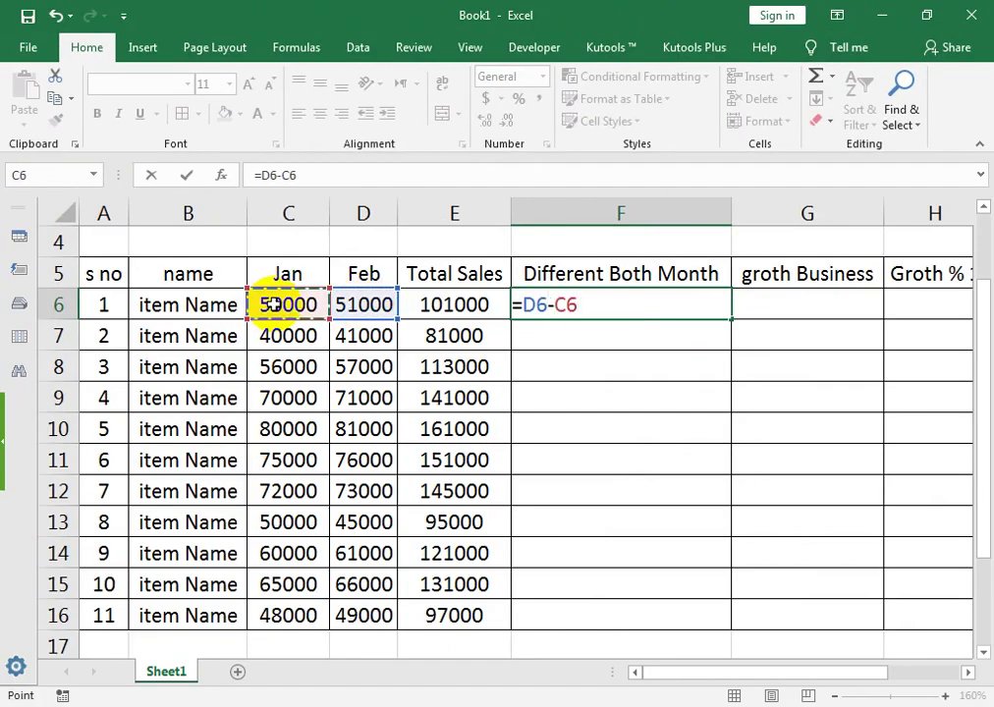
pyautogui.press('Return')
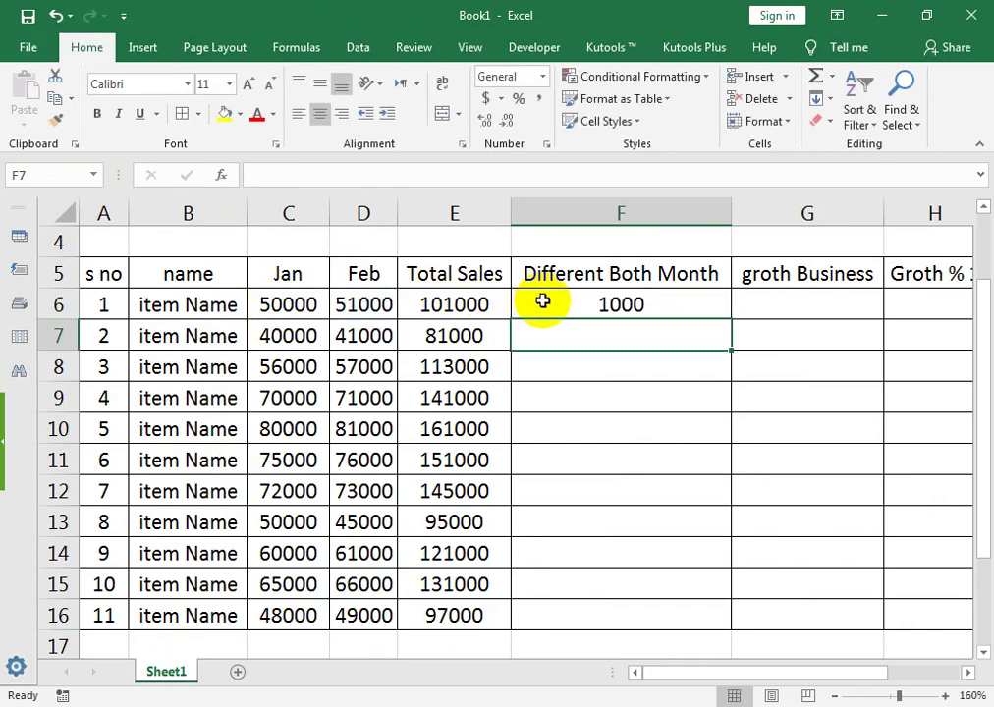
pyautogui.click(542, 300)
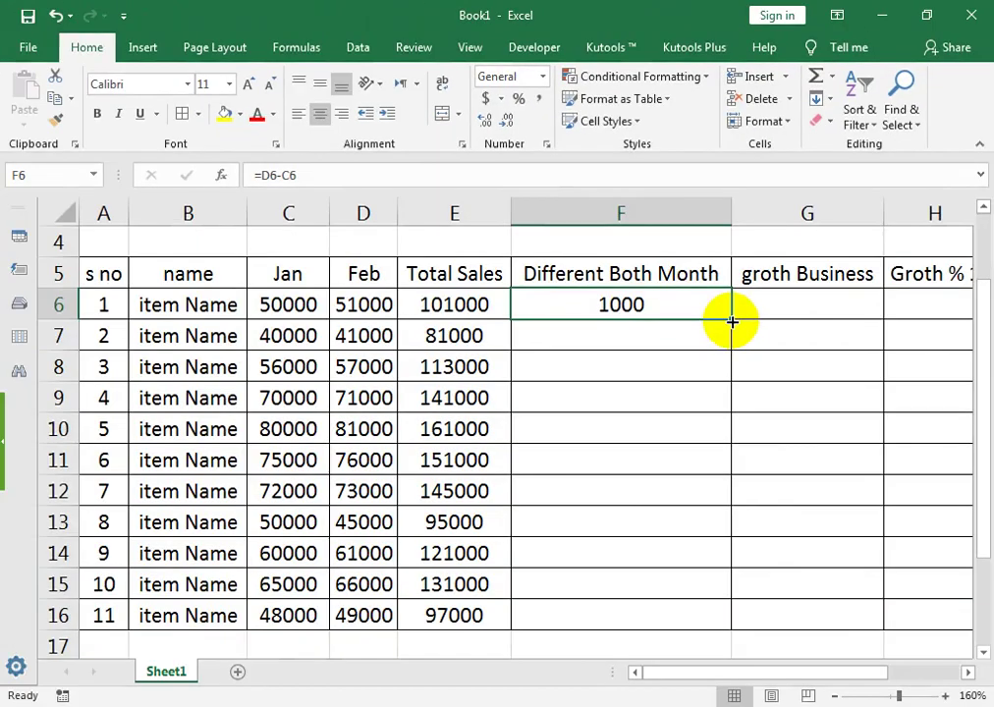
pyautogui.moveTo(732, 322); pyautogui.dragTo(713, 634)
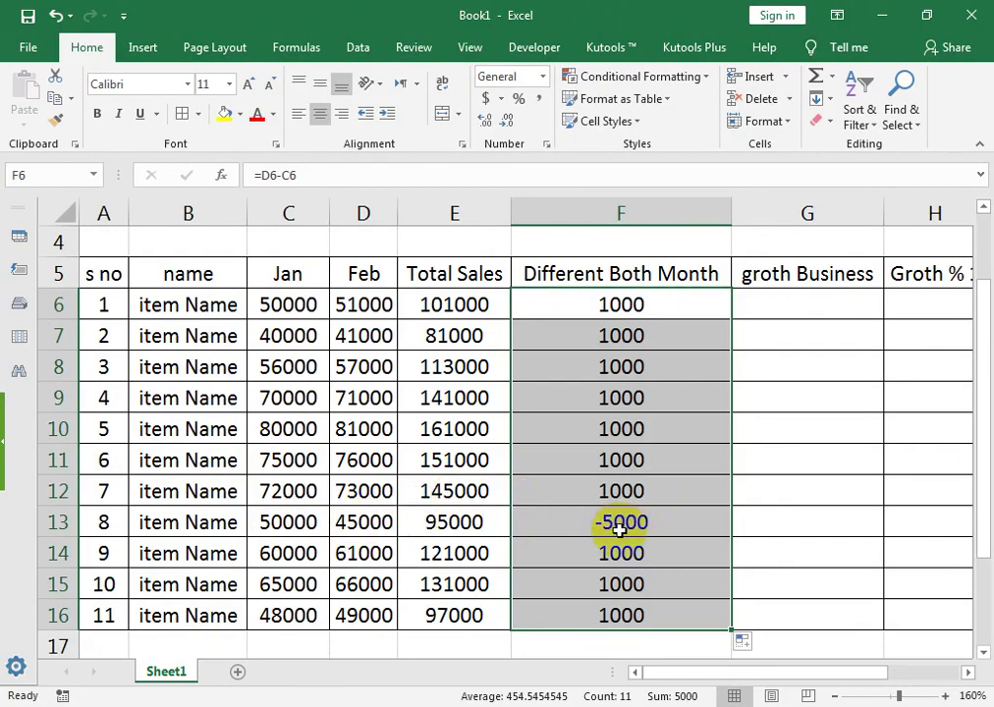
pyautogui.click(806, 308)
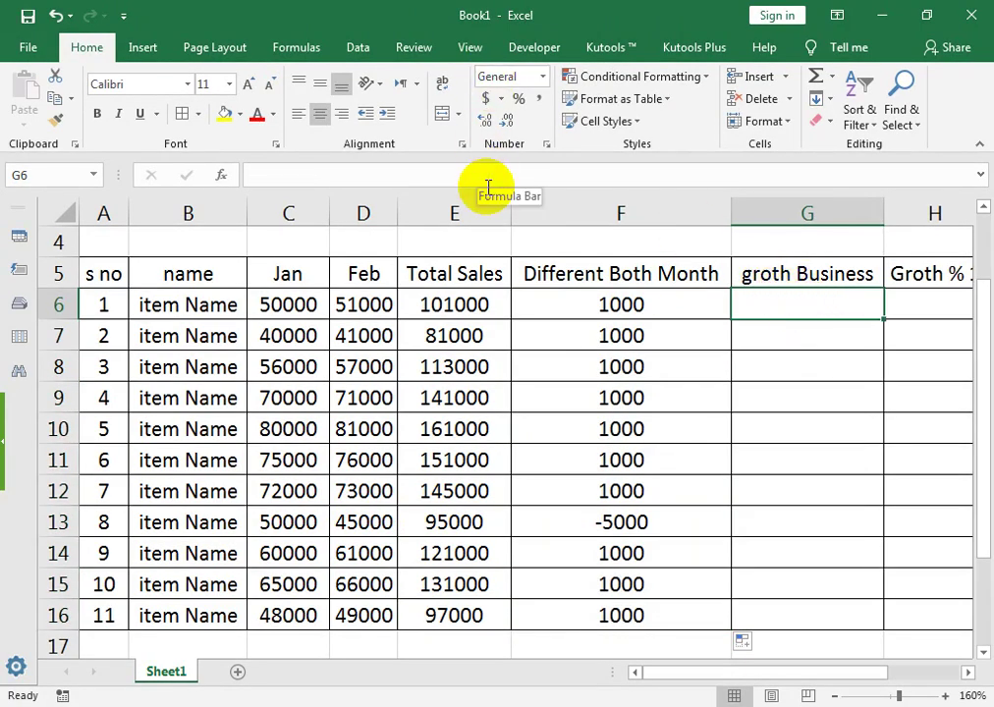
# - Enter =(F6*100)/C6 in G6, fill it to G16, and round results to whole numbers
pyautogui.write('=(')
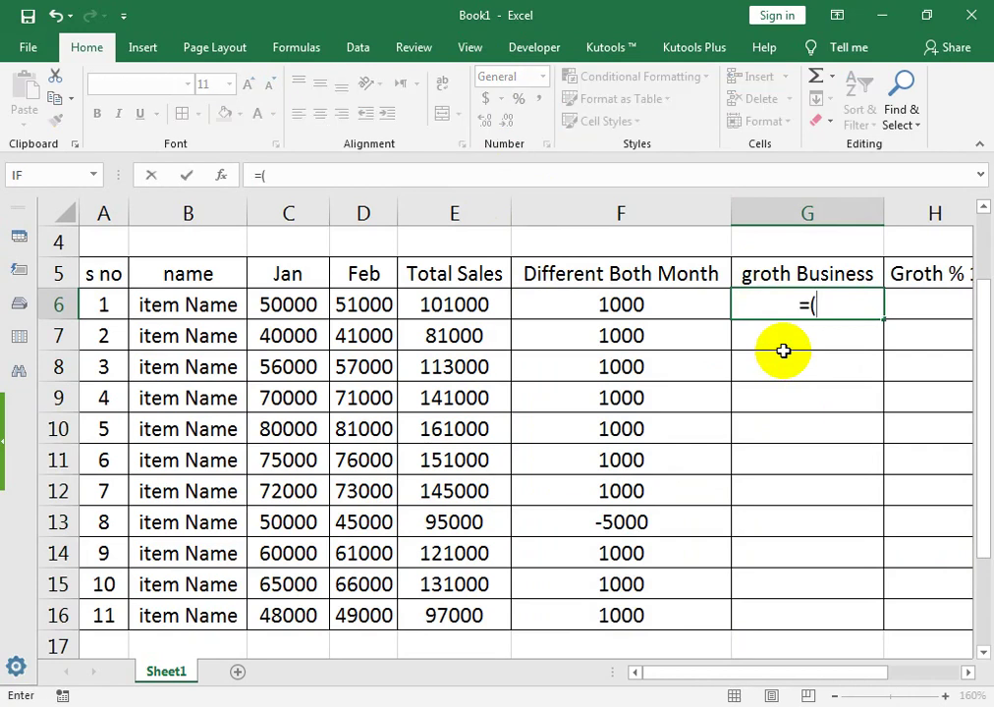
pyautogui.press('Left')
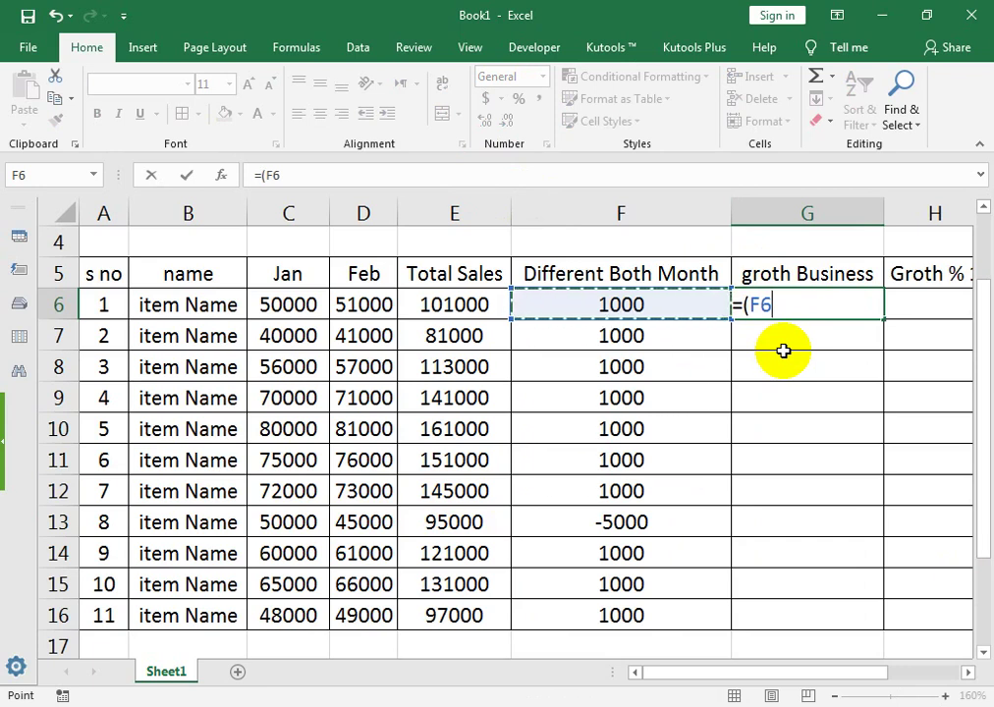
pyautogui.write('*')
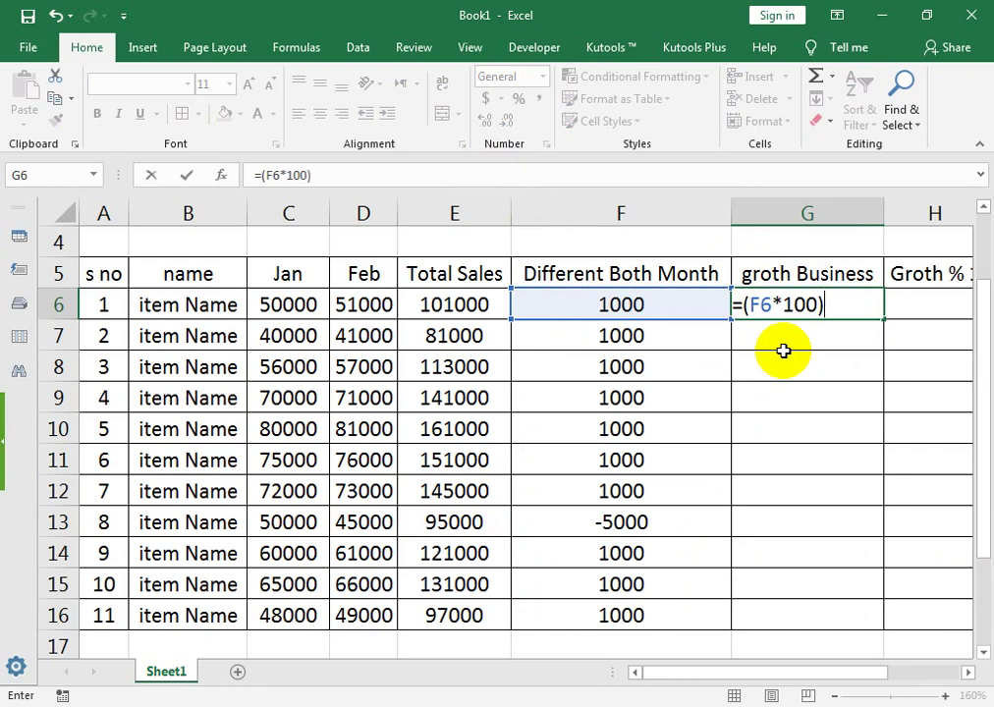
pyautogui.press('Left')
pyautogui.press('Left')
pyautogui.press('Left')
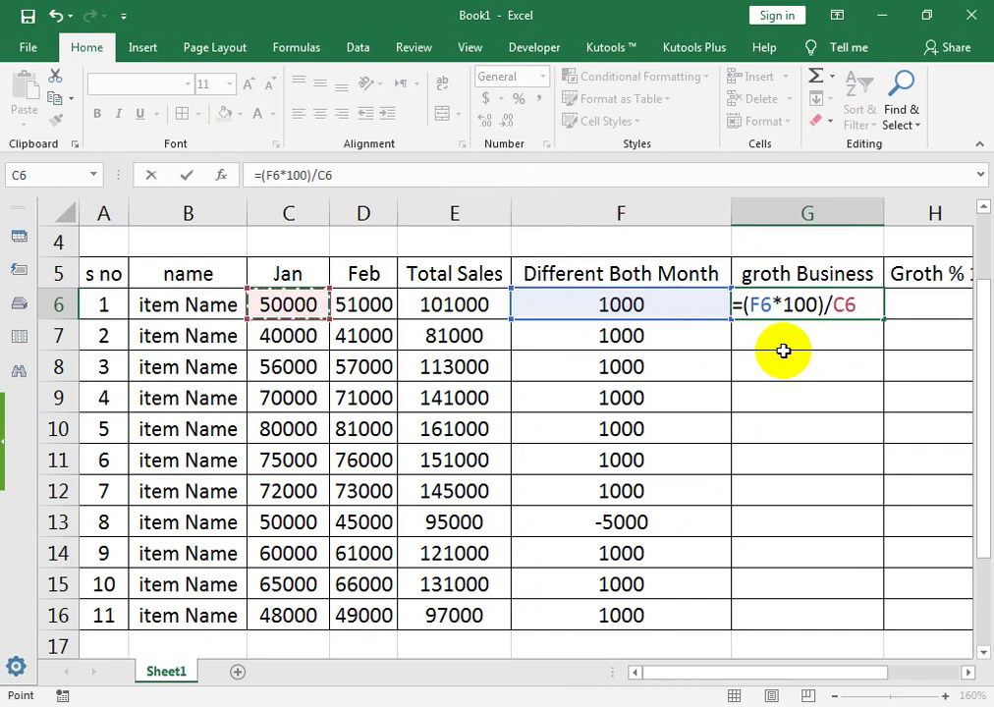
pyautogui.press('Return')
pyautogui.click(806, 305)
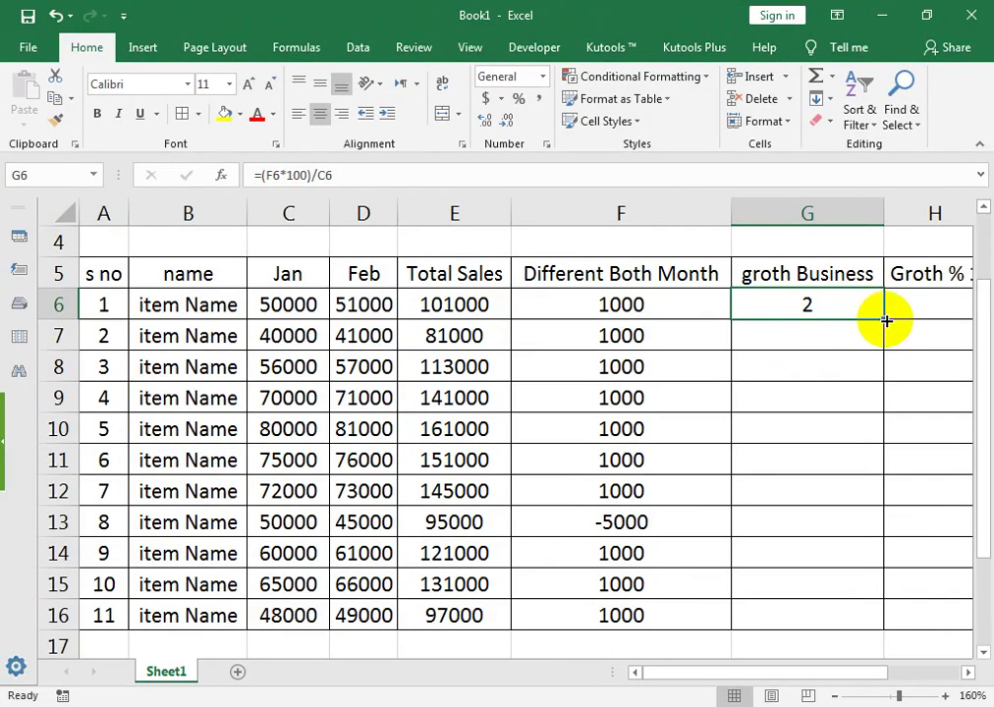
pyautogui.moveTo(886, 321); pyautogui.dragTo(896, 629)
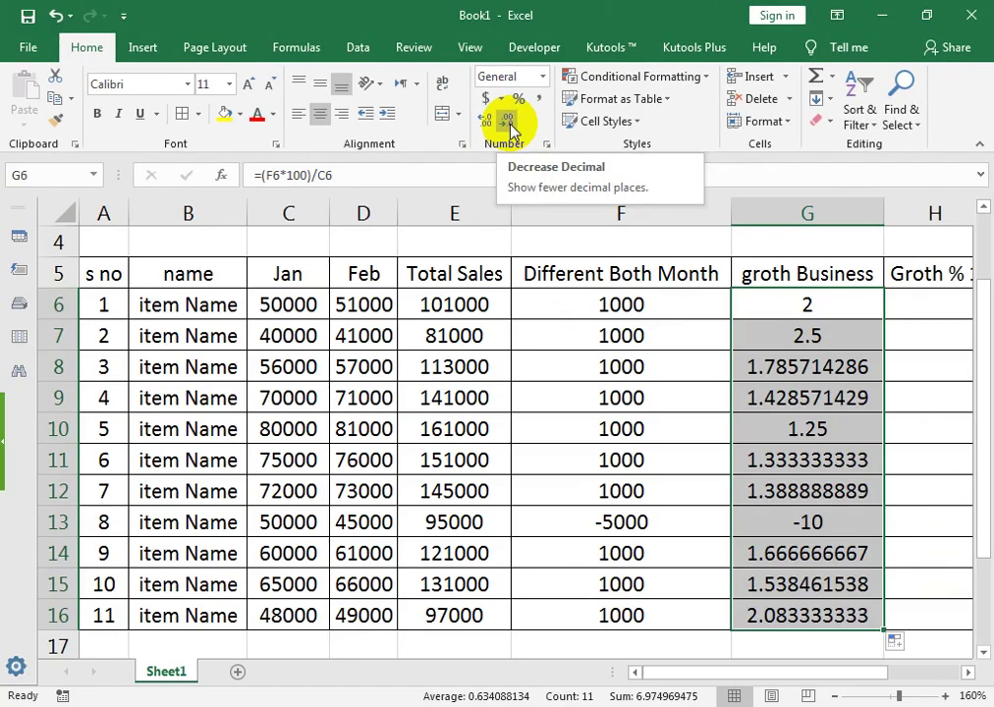
pyautogui.click(508, 126)
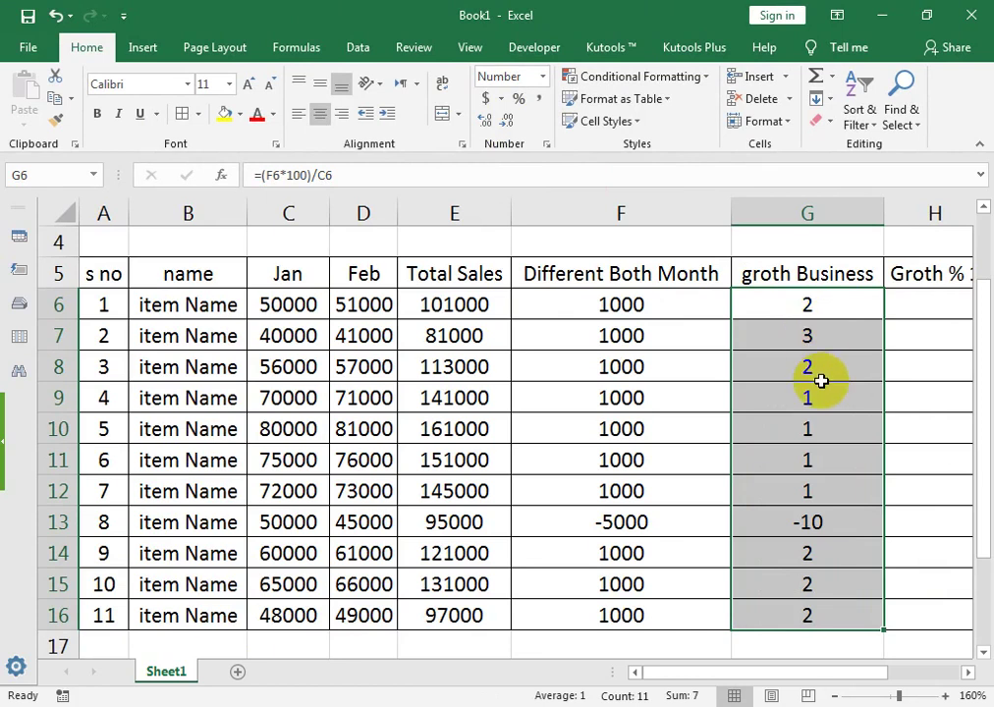
pyautogui.moveTo(799, 307); pyautogui.dragTo(786, 611)
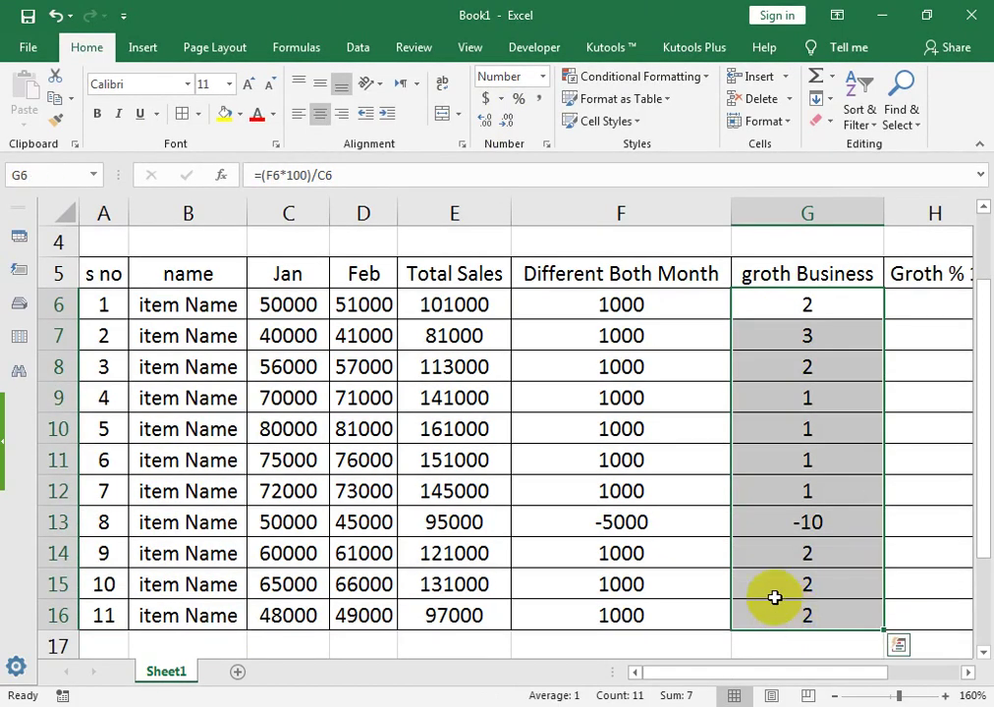
# - Change item 1's Feb value to 100000 so its total becomes 150000 and growth 100
pyautogui.press('Left')
pyautogui.press('Left')
pyautogui.press('Left')
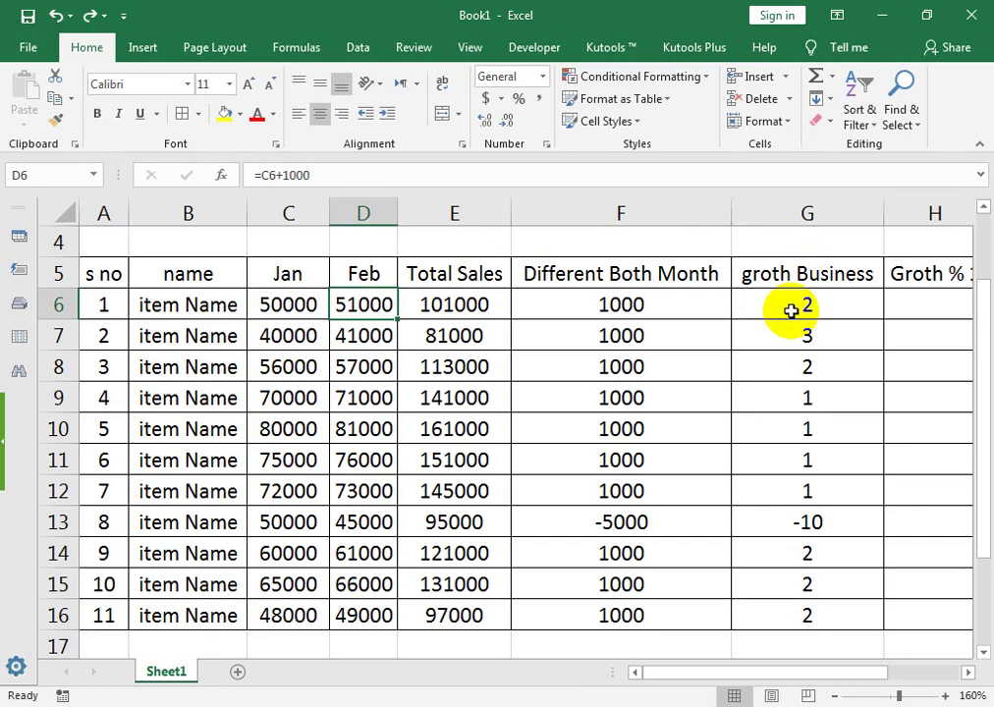
pyautogui.click(409, 307)
pyautogui.click(337, 312)
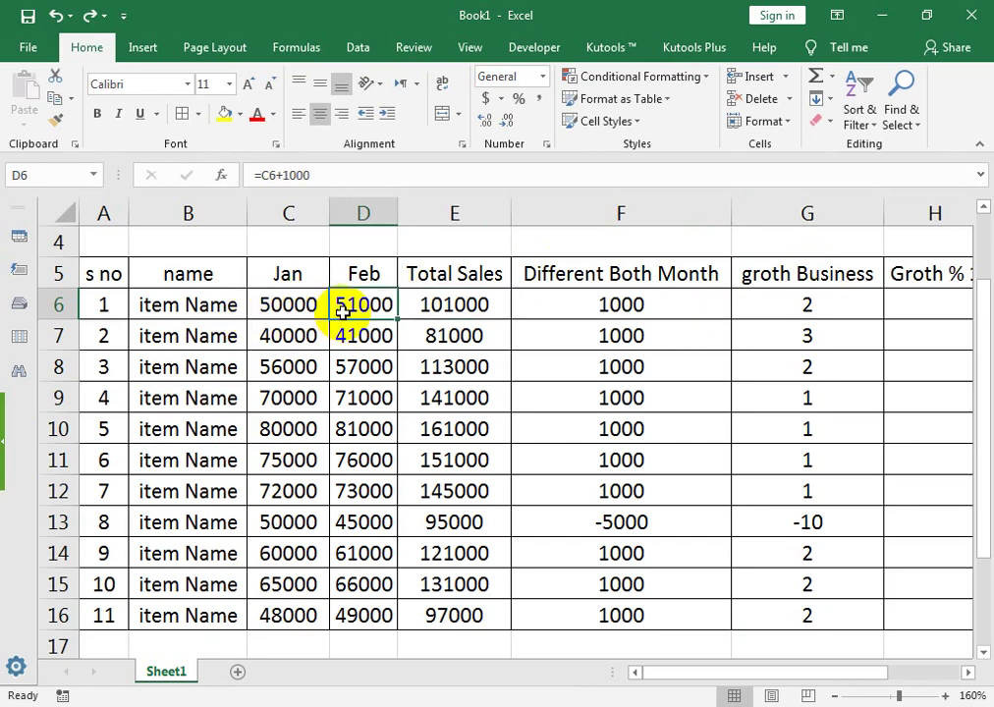
pyautogui.write('11')
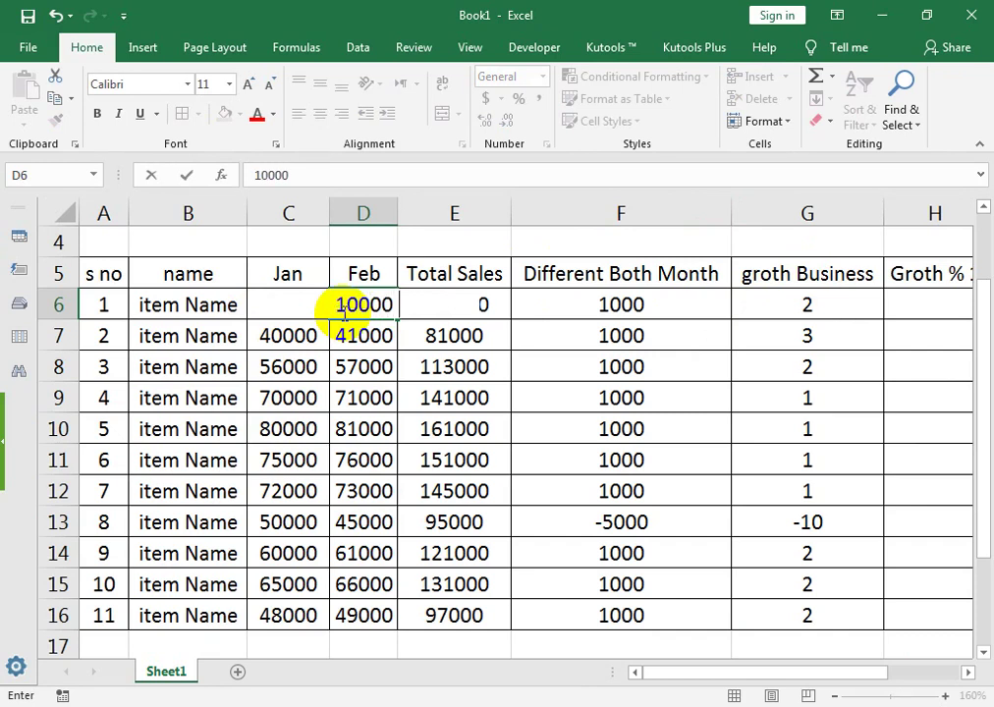
pyautogui.write('0')
pyautogui.press('Return')
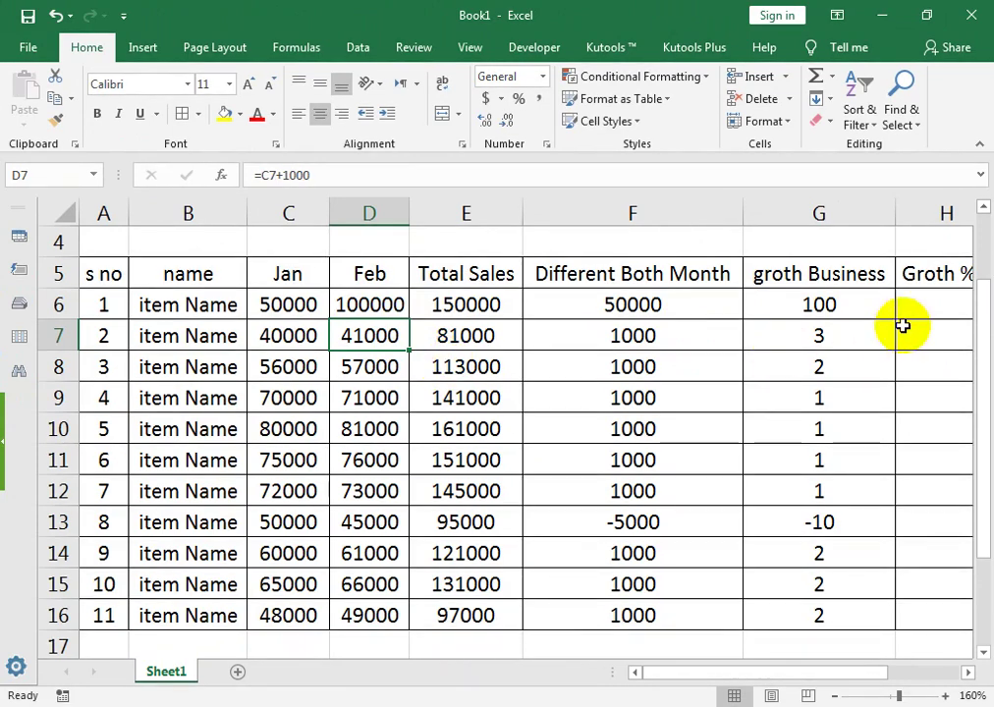
pyautogui.click(929, 307)
pyautogui.moveTo(987, 300); pyautogui.dragTo(983, 303)
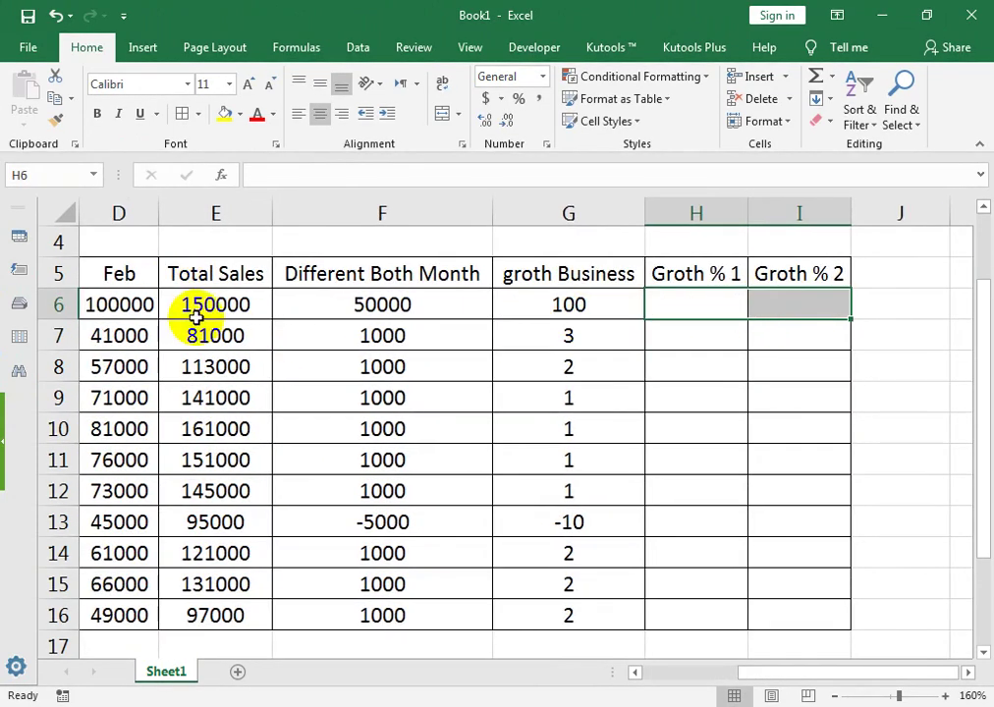
pyautogui.moveTo(196, 303); pyautogui.dragTo(173, 595)
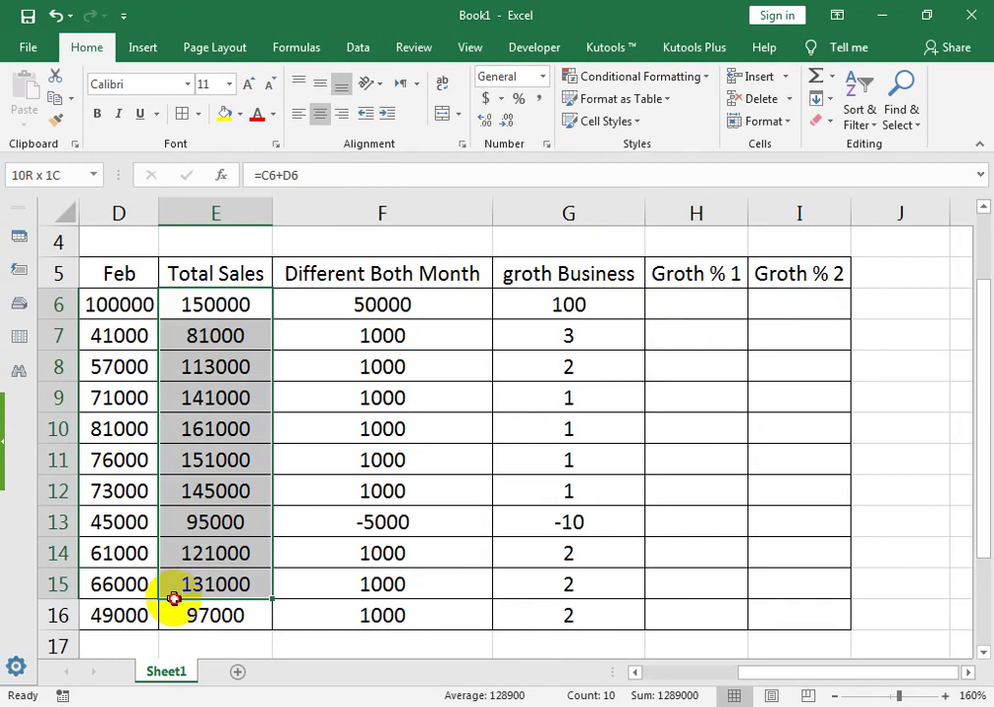
pyautogui.moveTo(173, 598); pyautogui.dragTo(177, 604)
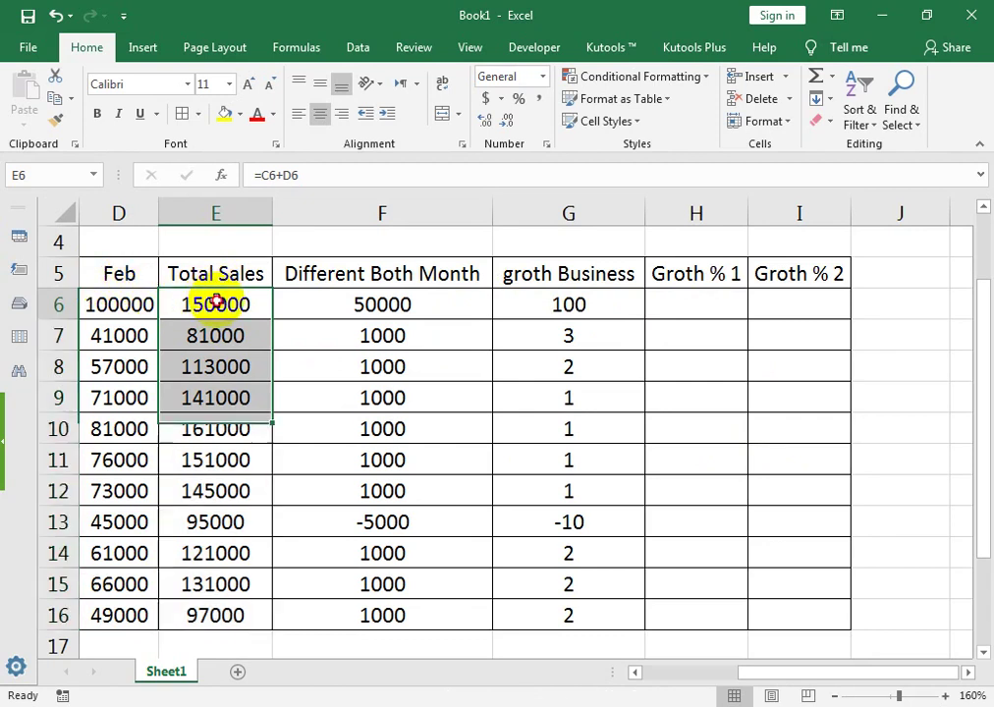
pyautogui.doubleClick(218, 295)
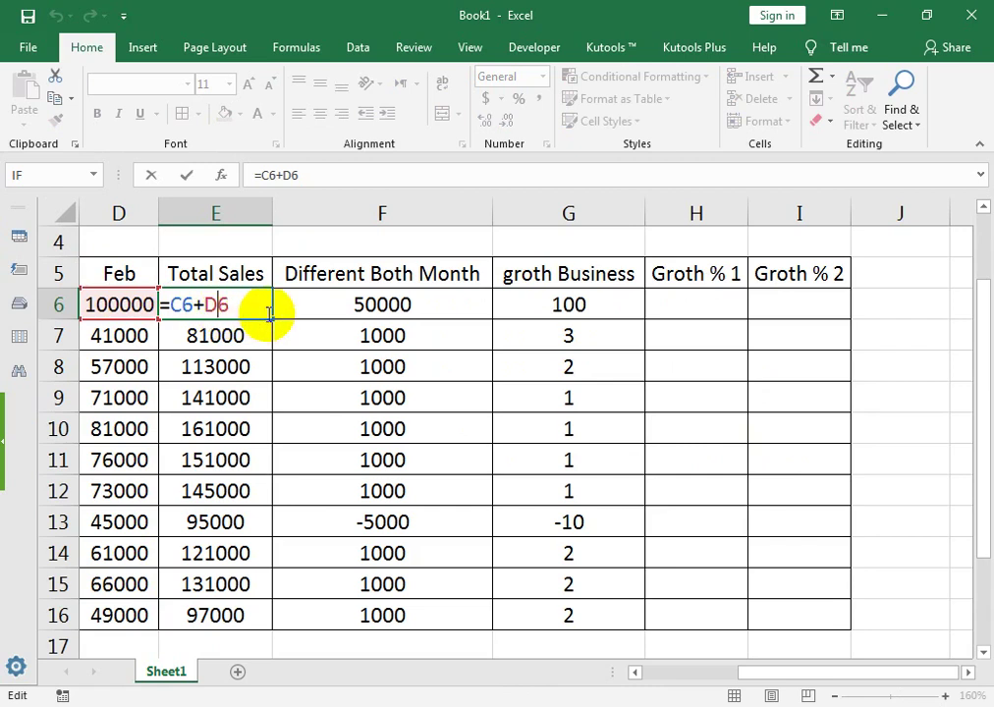
pyautogui.press('Return')
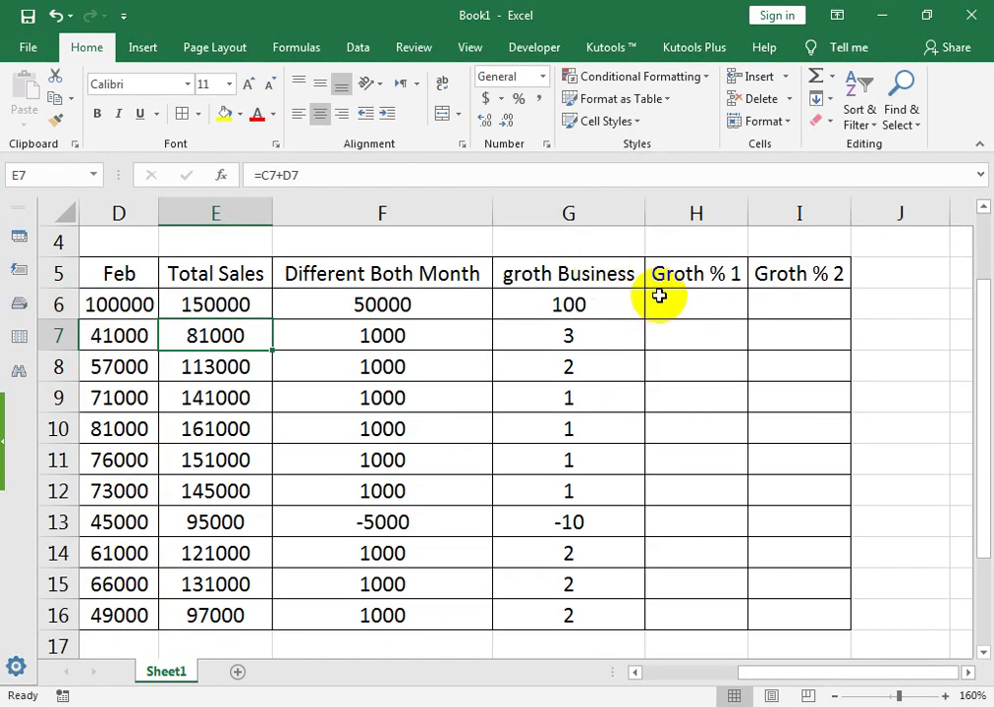
# - Insert a blank column in front of Groth % 1
pyautogui.click(676, 342)
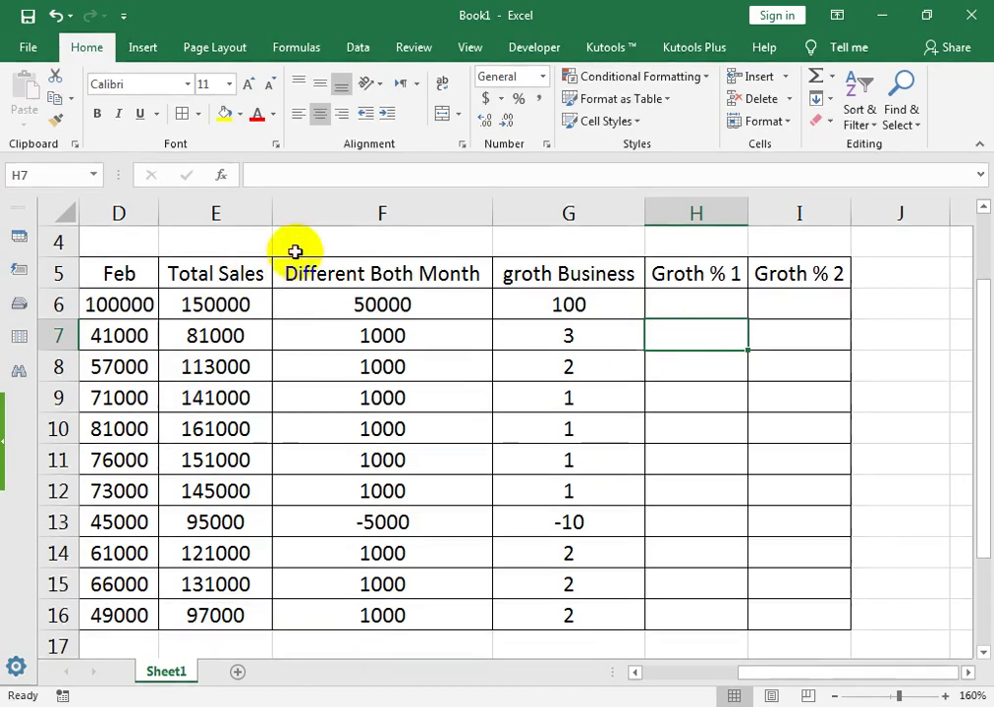
pyautogui.moveTo(167, 263); pyautogui.dragTo(192, 615)
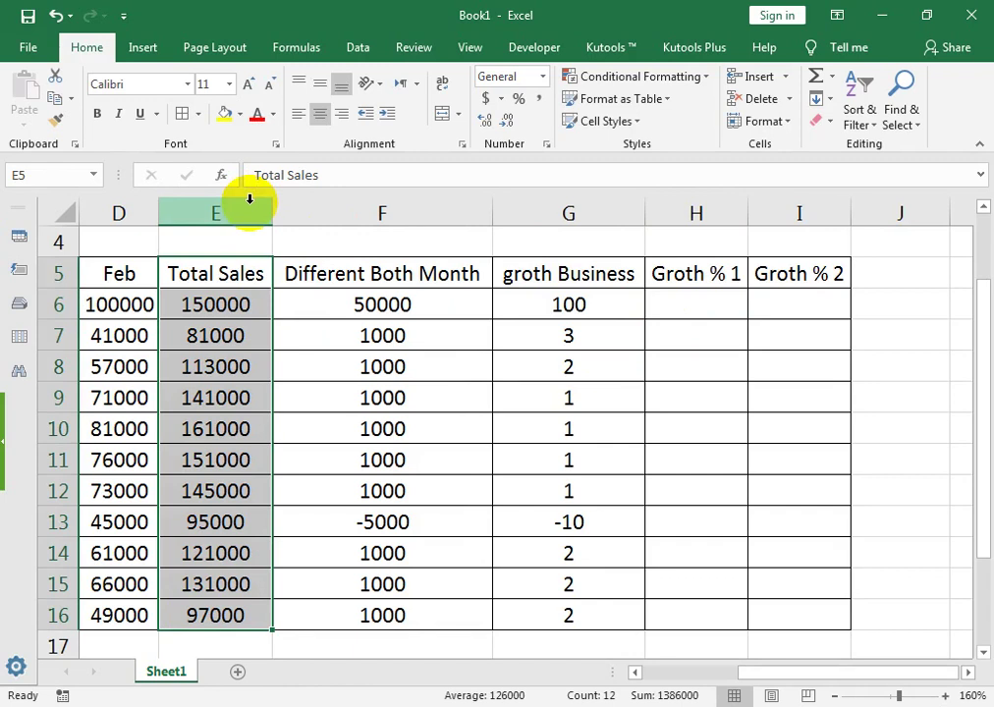
pyautogui.click(607, 214)
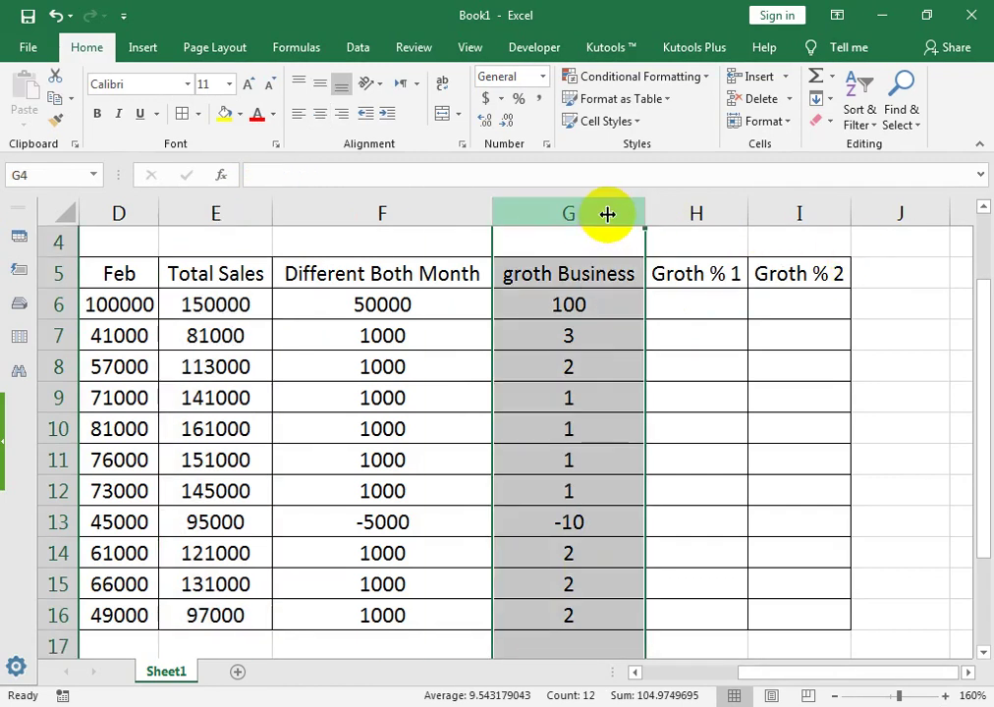
pyautogui.click(783, 77)
pyautogui.click(796, 150)
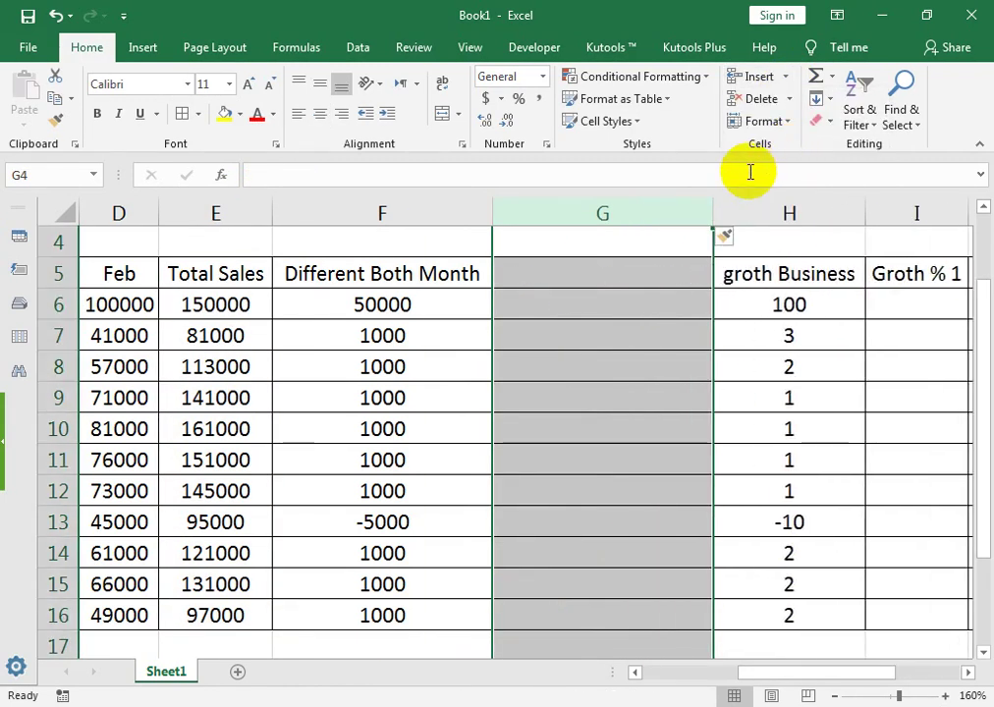
pyautogui.hotkey('ctrl', 'z')
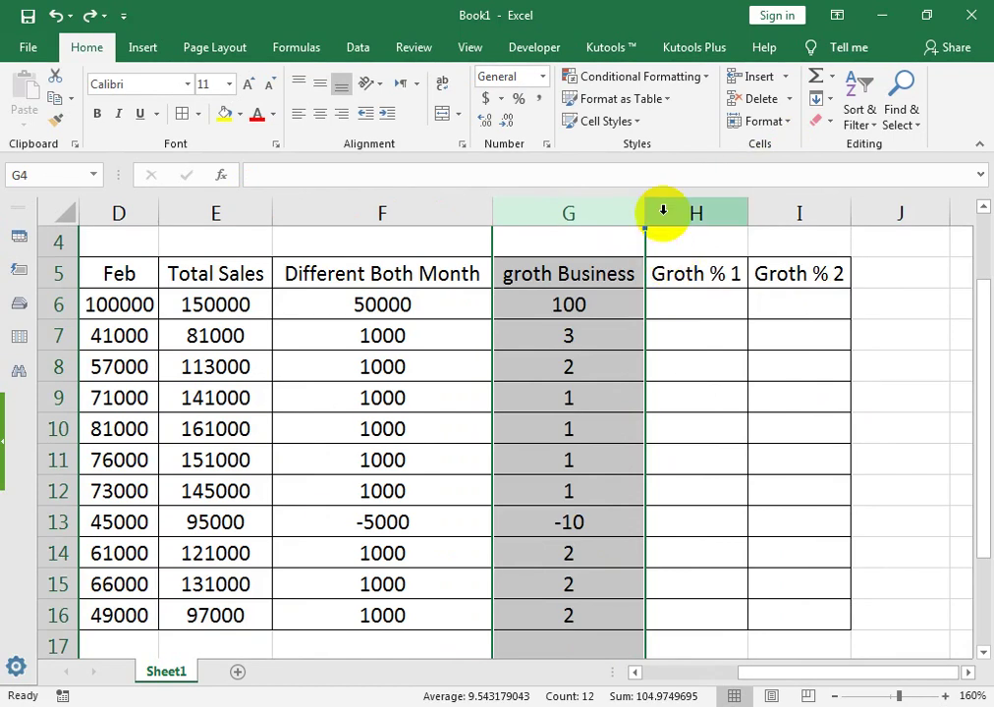
pyautogui.click(663, 207)
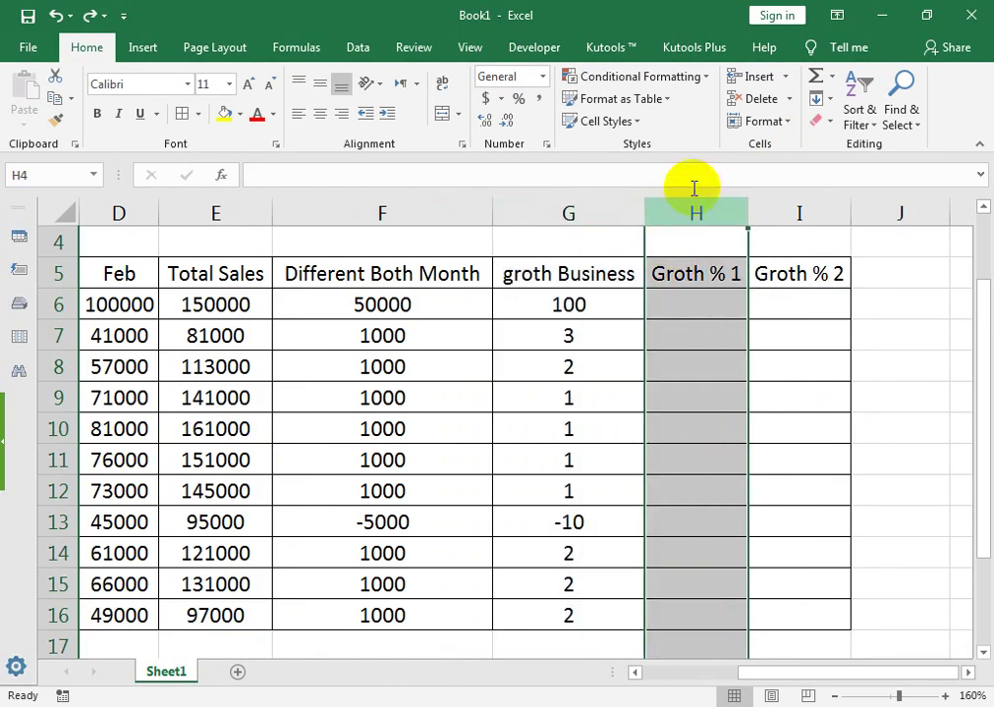
pyautogui.click(789, 77)
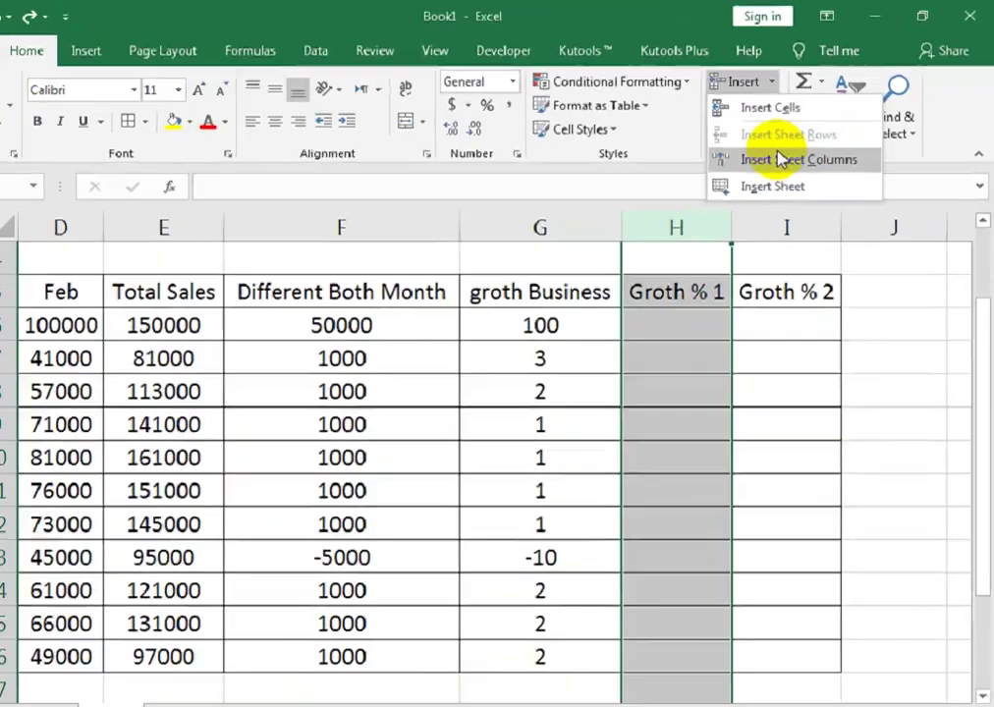
pyautogui.click(793, 150)
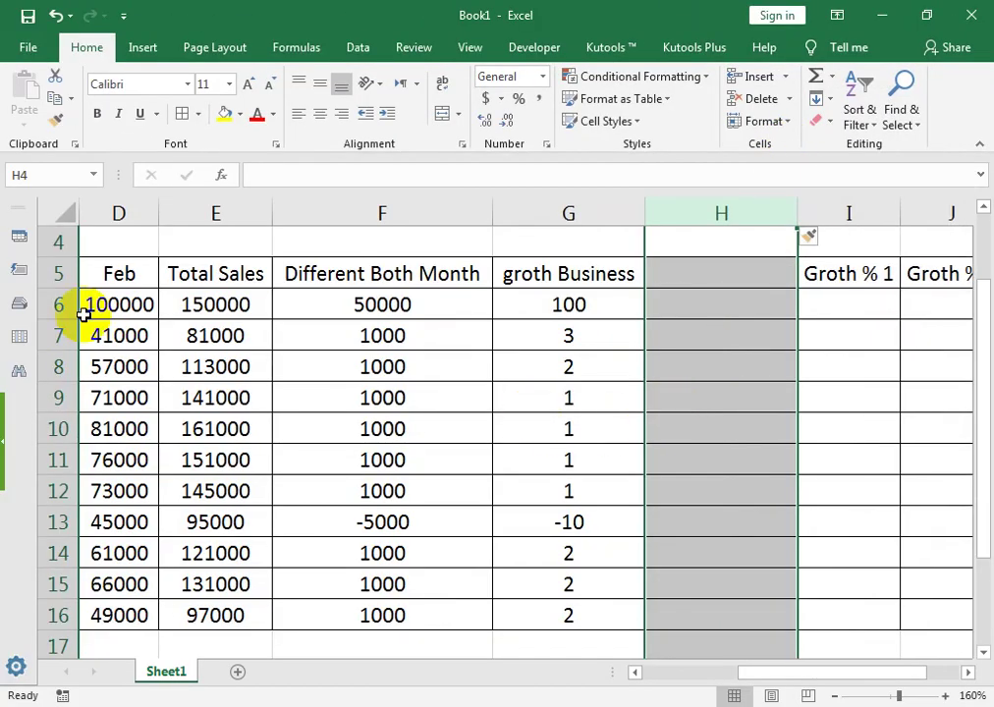
# - Move the Total Sales column into the new column and delete the empty column E
pyautogui.moveTo(180, 274); pyautogui.dragTo(208, 617)
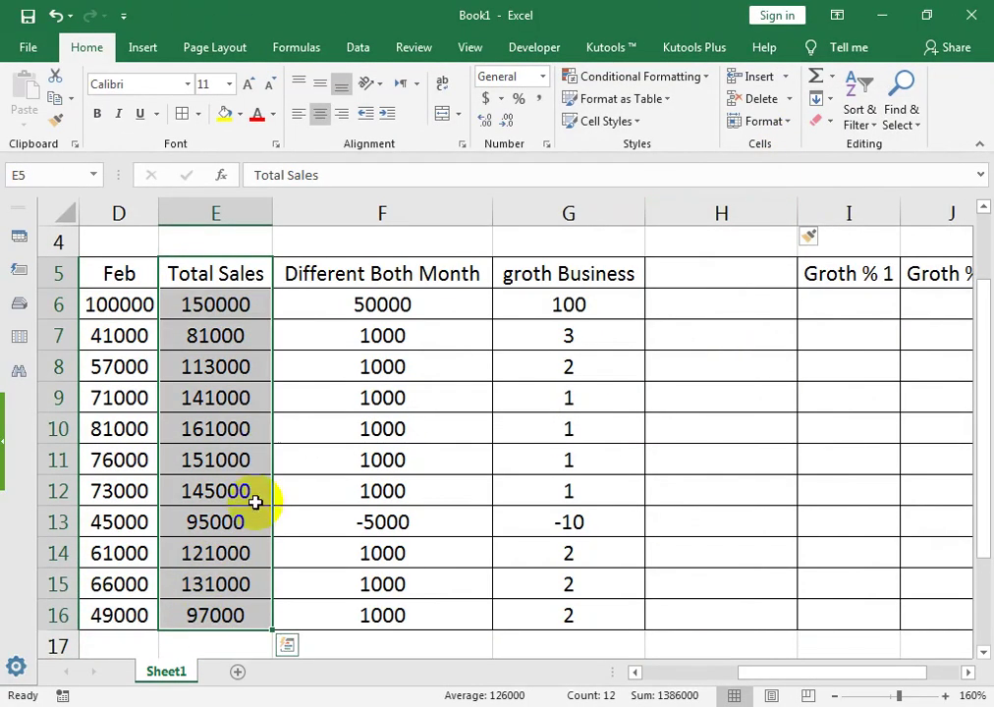
pyautogui.moveTo(271, 361)
pyautogui.mouseDown()
pyautogui.moveTo(713, 393)
pyautogui.moveTo(707, 371)
pyautogui.mouseUp()
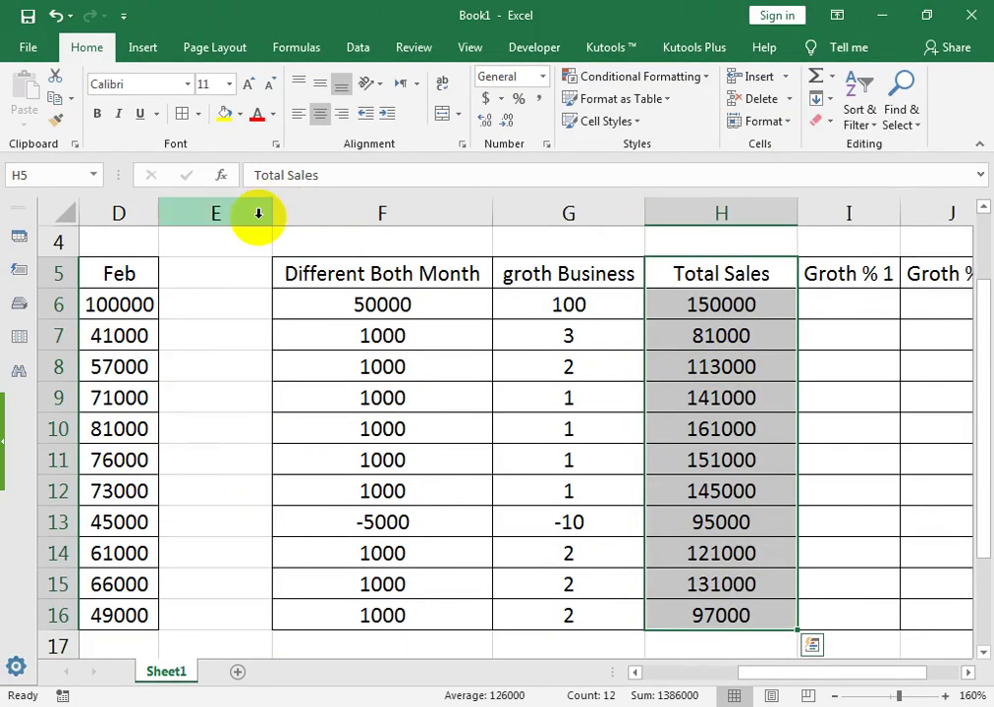
pyautogui.rightClick(258, 214)
pyautogui.click(285, 375)
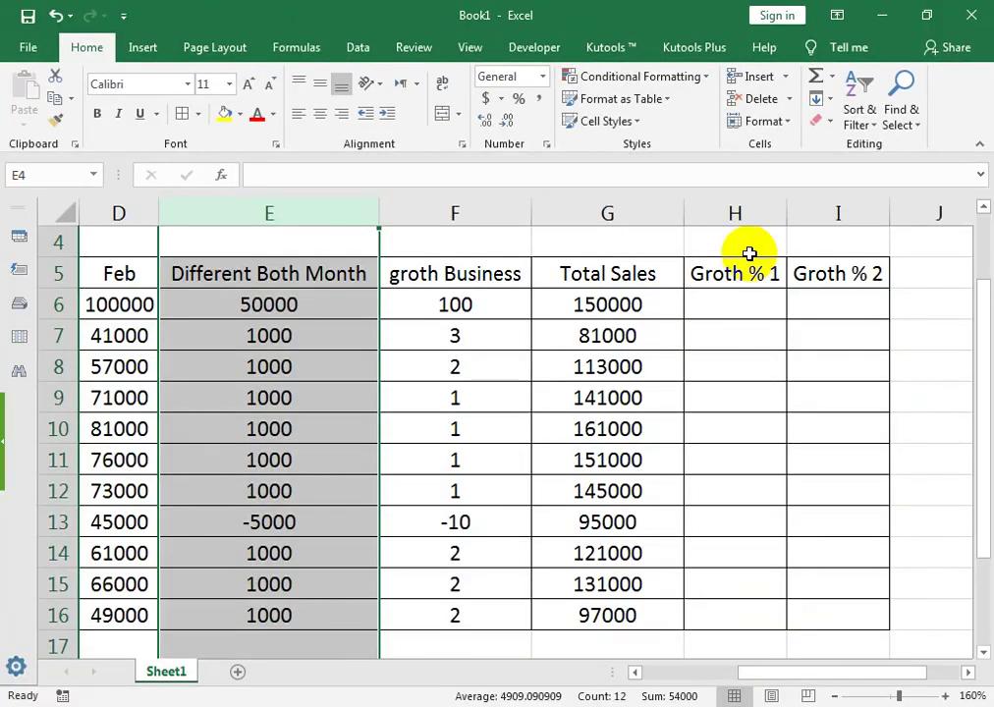
pyautogui.moveTo(468, 239)
pyautogui.mouseDown()
pyautogui.moveTo(278, 268)
pyautogui.moveTo(286, 239)
pyautogui.mouseUp()
# - Merge the row 4 cells above Jan–groth Business and enter the heading EXAMPLE 1
pyautogui.click(443, 115)
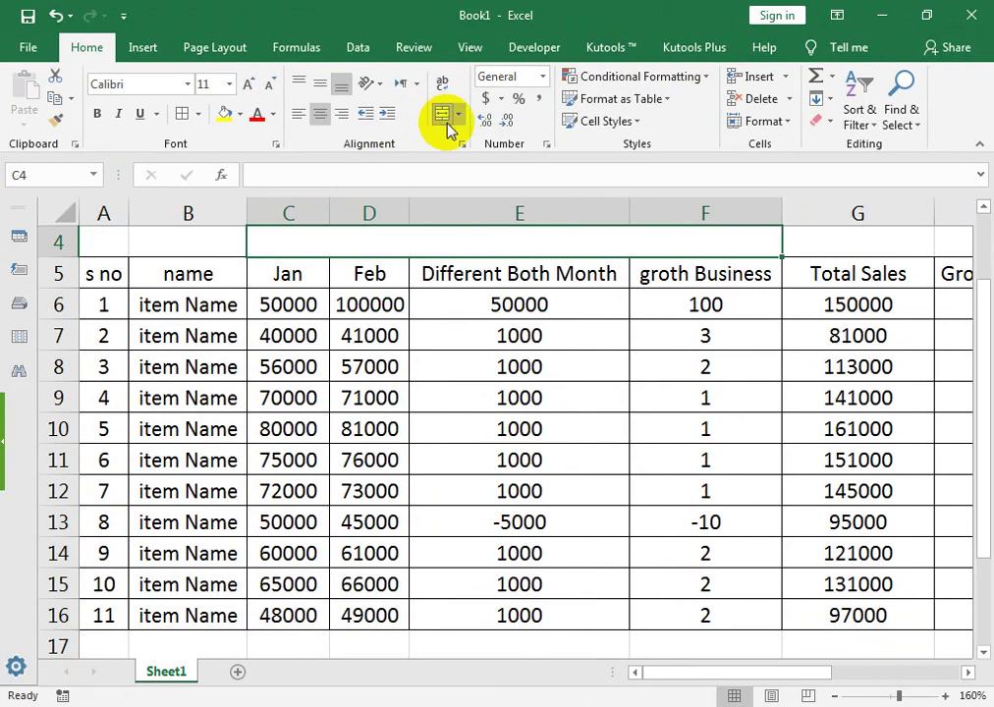
pyautogui.write('EXAMPLE 1')
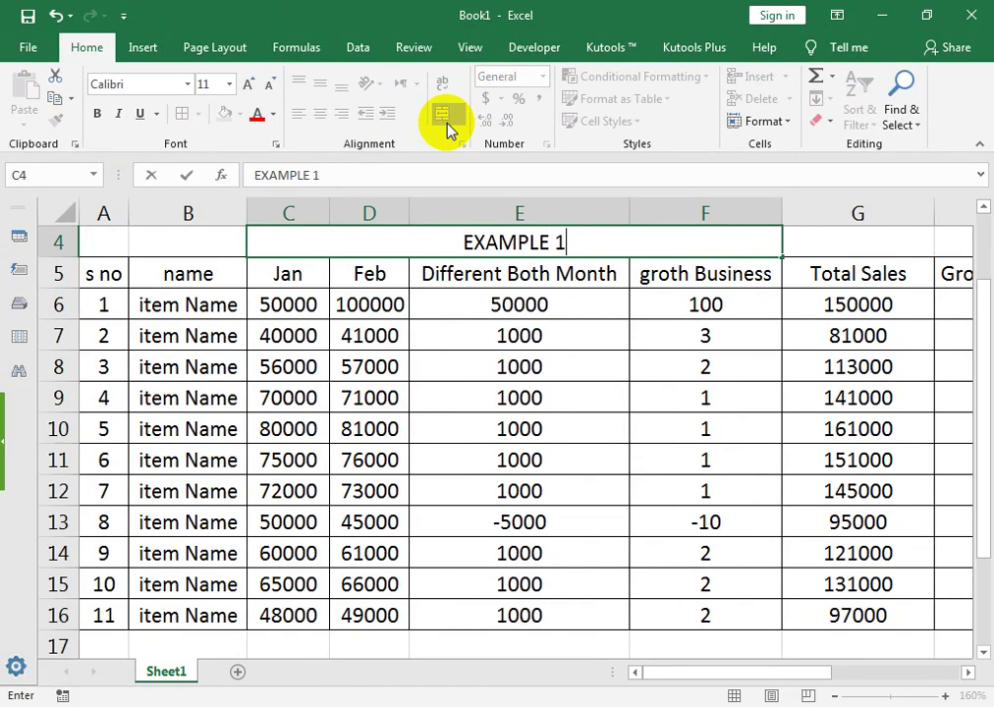
pyautogui.press('Tab')
# - Merge the row 4 cells above Total Sales–Groth % 2 and enter the heading EXAMPLE 2
pyautogui.moveTo(783, 244)
pyautogui.mouseDown()
pyautogui.moveTo(988, 307)
pyautogui.moveTo(788, 244)
pyautogui.mouseUp()
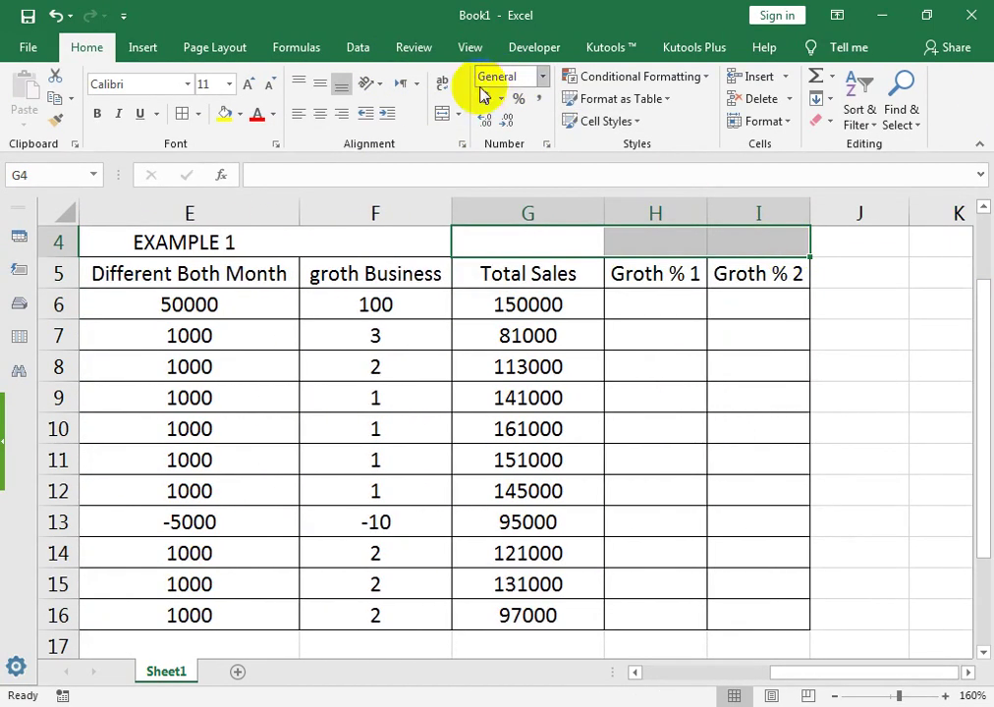
pyautogui.click(437, 118)
pyautogui.write('EXAA')
pyautogui.press('BackSpace')
pyautogui.write('M[')
pyautogui.press('BackSpace')
pyautogui.write('PLE')
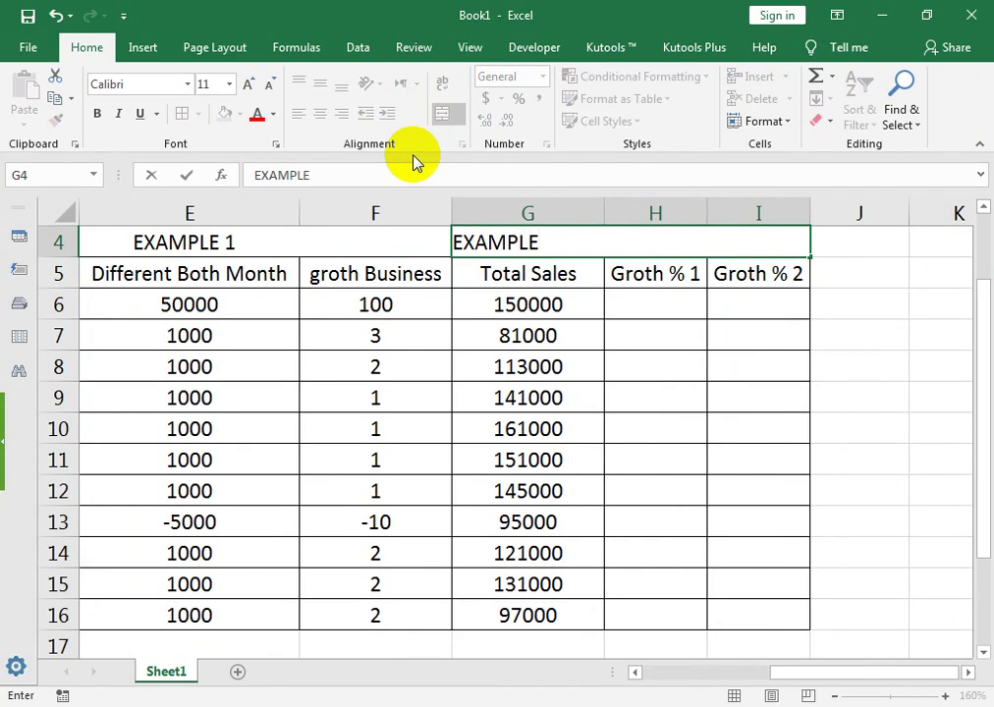
pyautogui.write(' 2')
pyautogui.click(511, 280)
# - Give both the EXAMPLE 2 and EXAMPLE 1 headings Thick Outside Borders
pyautogui.hotkey('alt', 'h')
pyautogui.press('m')
pyautogui.press('c')
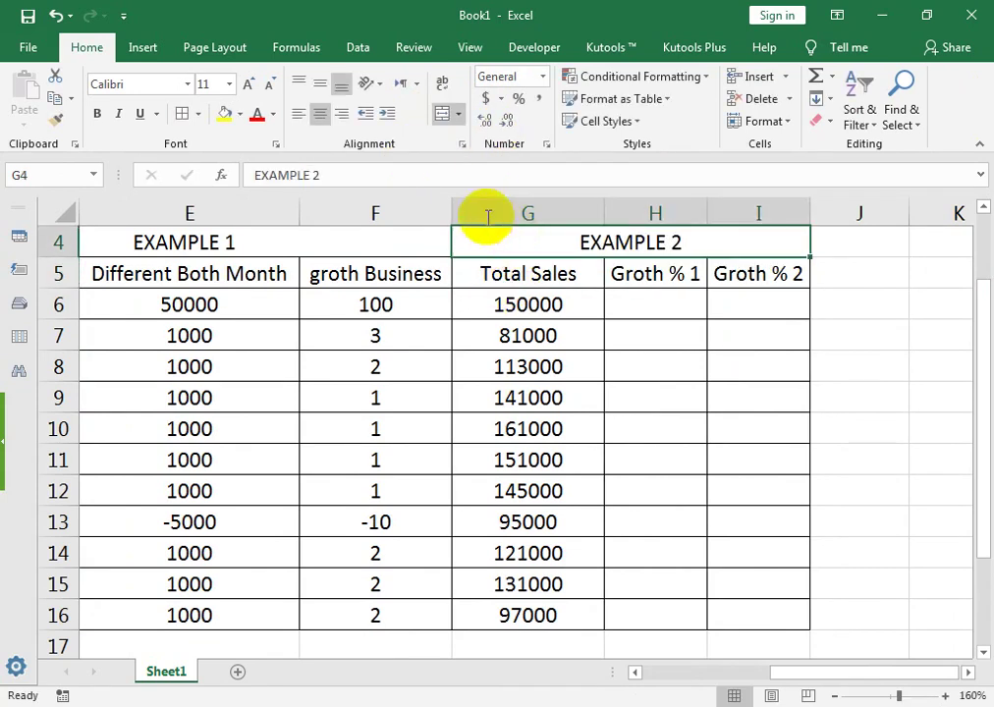
pyautogui.click(197, 116)
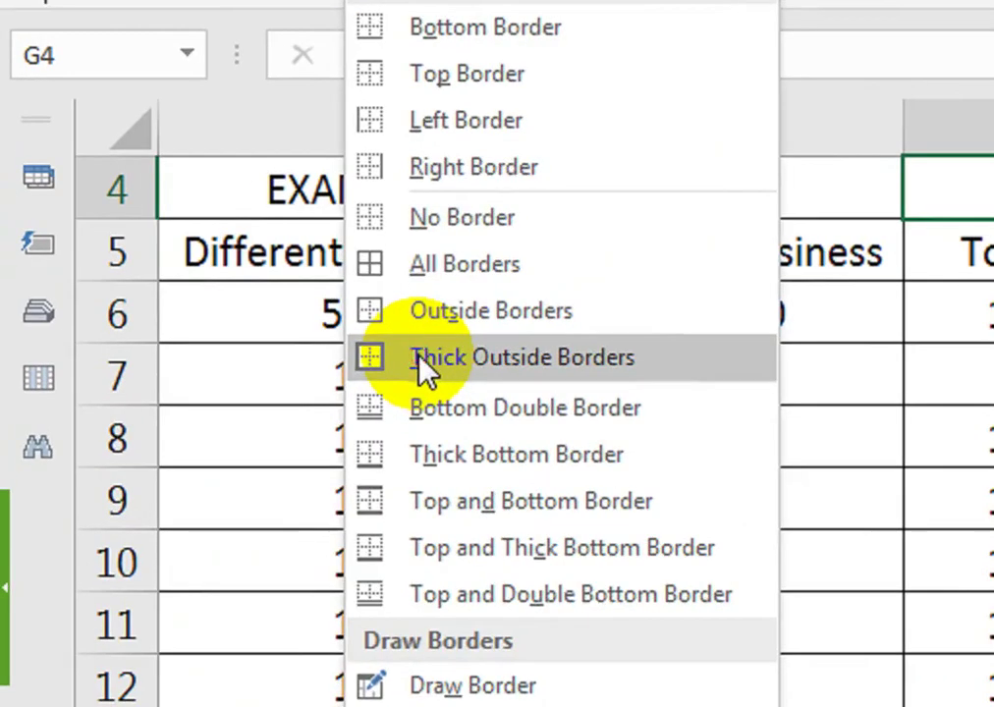
pyautogui.click(210, 329)
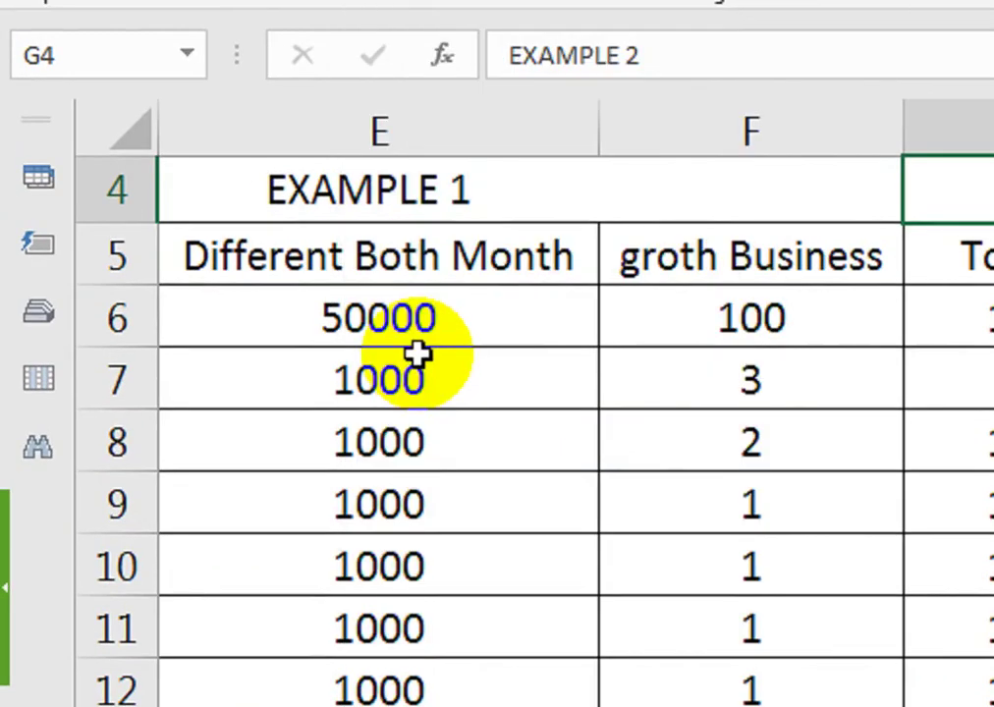
pyautogui.click(251, 245)
pyautogui.click(197, 114)
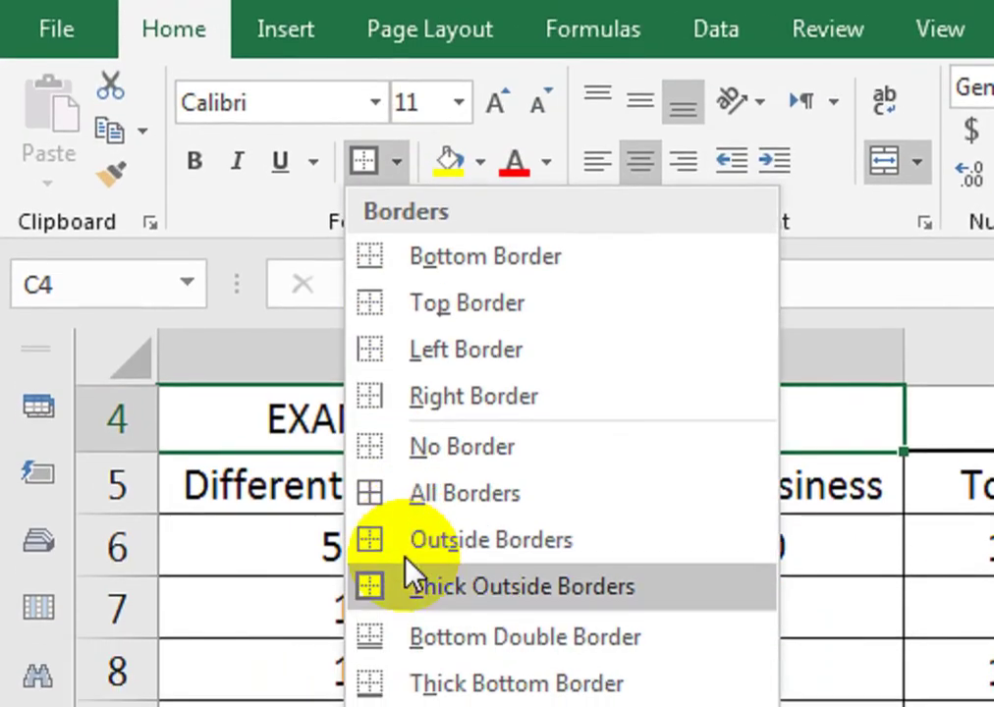
pyautogui.click(192, 325)
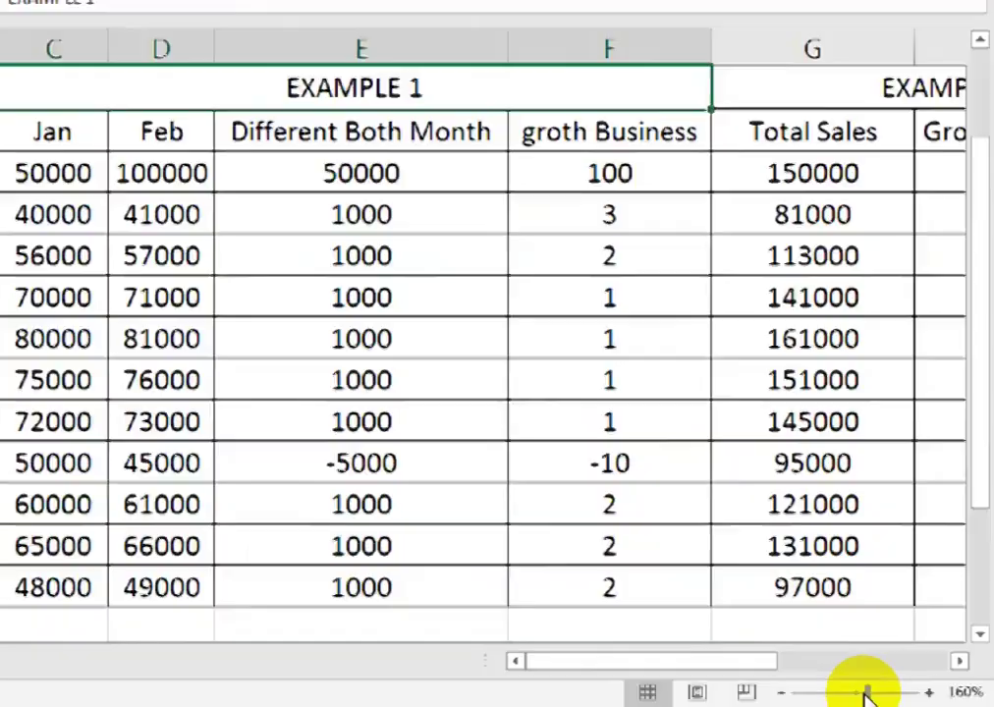
# - Enter the growth formula =(G7-G6)/G6 in H7
pyautogui.moveTo(900, 697); pyautogui.dragTo(895, 698)
pyautogui.moveTo(795, 687)
pyautogui.mouseDown()
pyautogui.moveTo(777, 688)
pyautogui.moveTo(811, 695)
pyautogui.mouseUp()
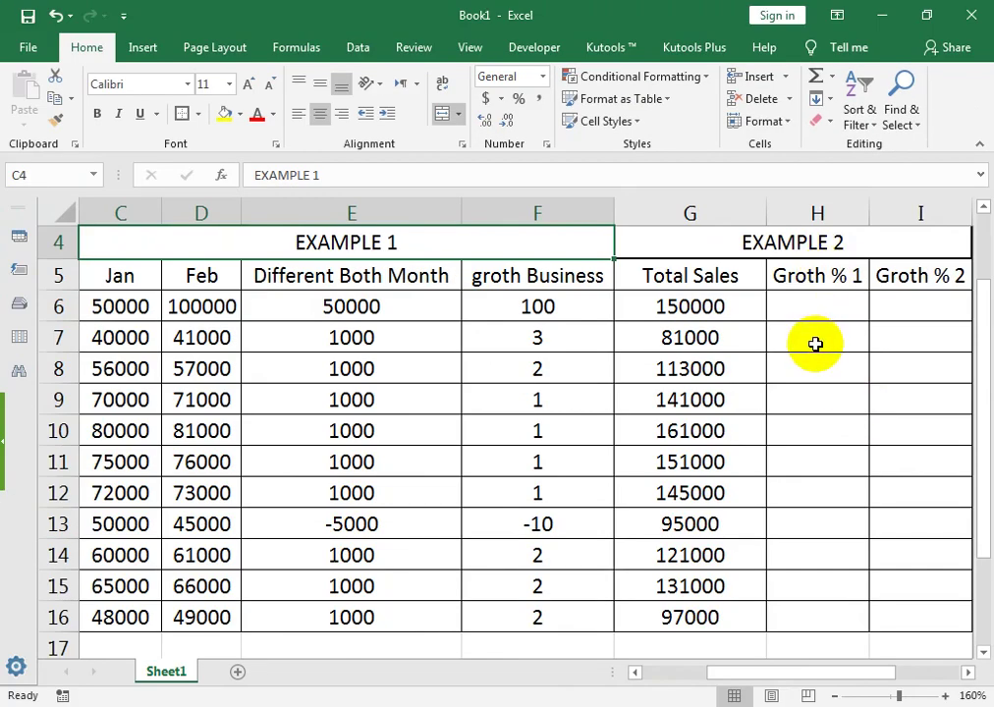
pyautogui.click(806, 344)
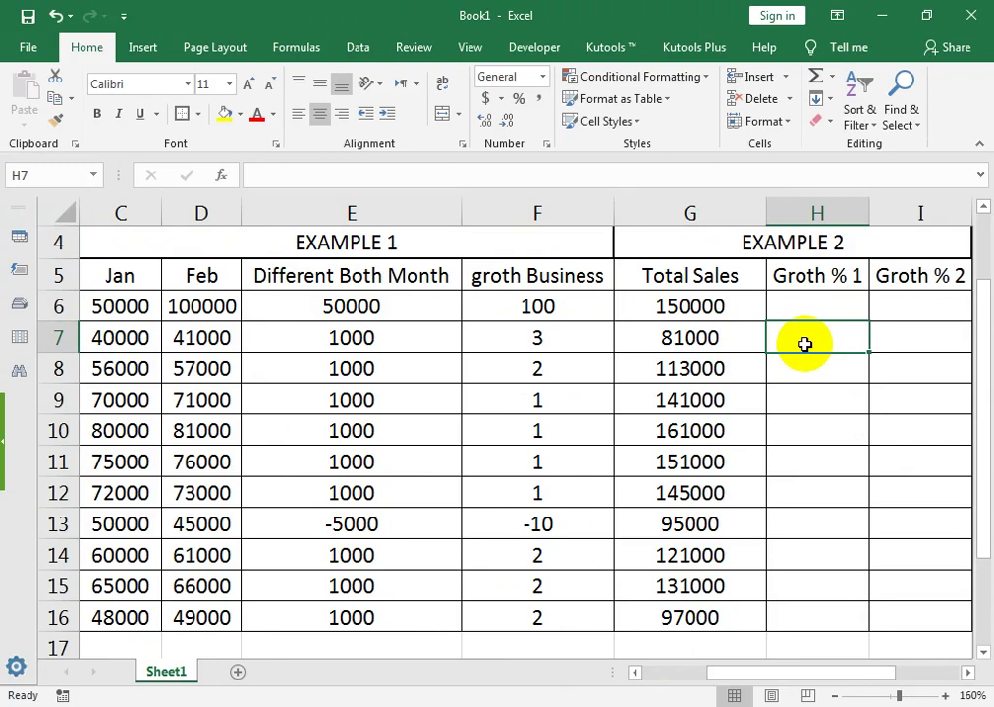
pyautogui.write('=(')
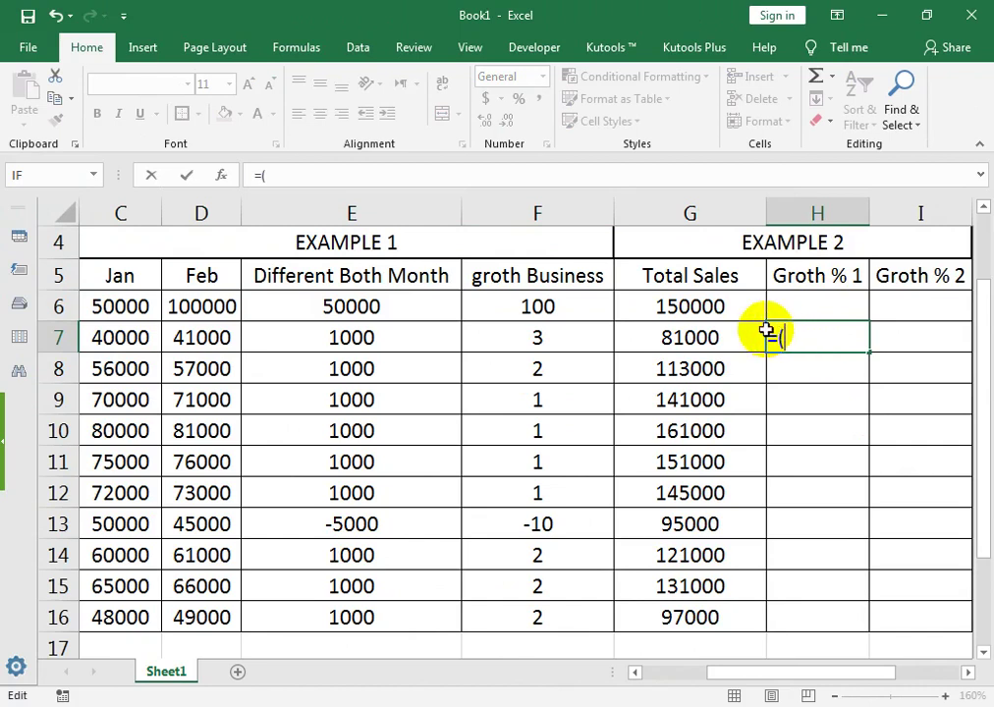
pyautogui.click(723, 327)
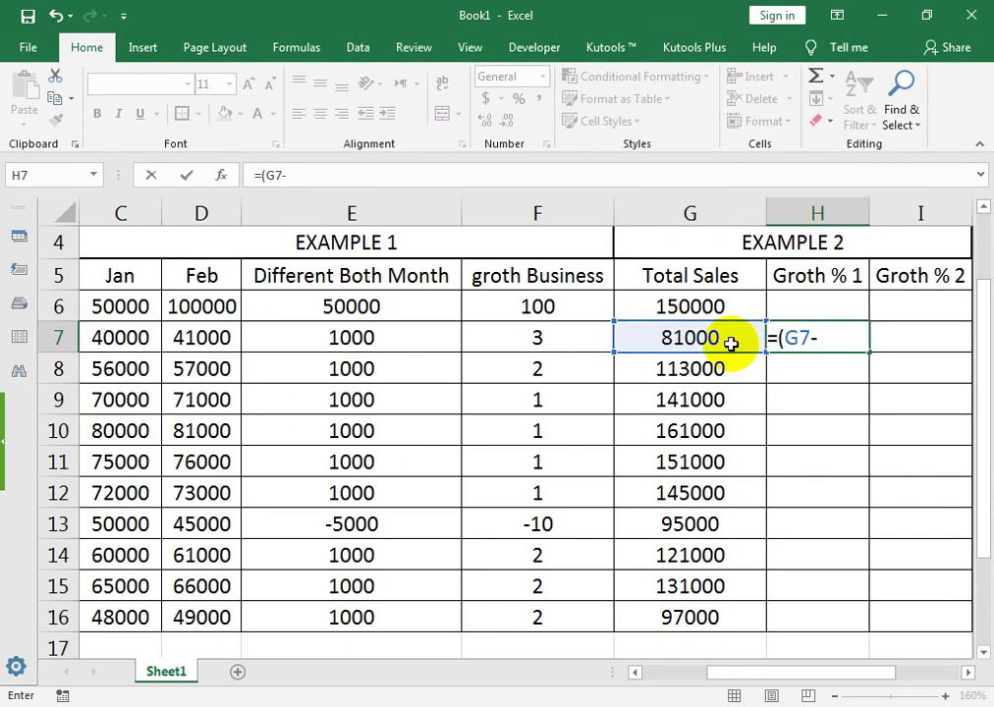
pyautogui.click(726, 310)
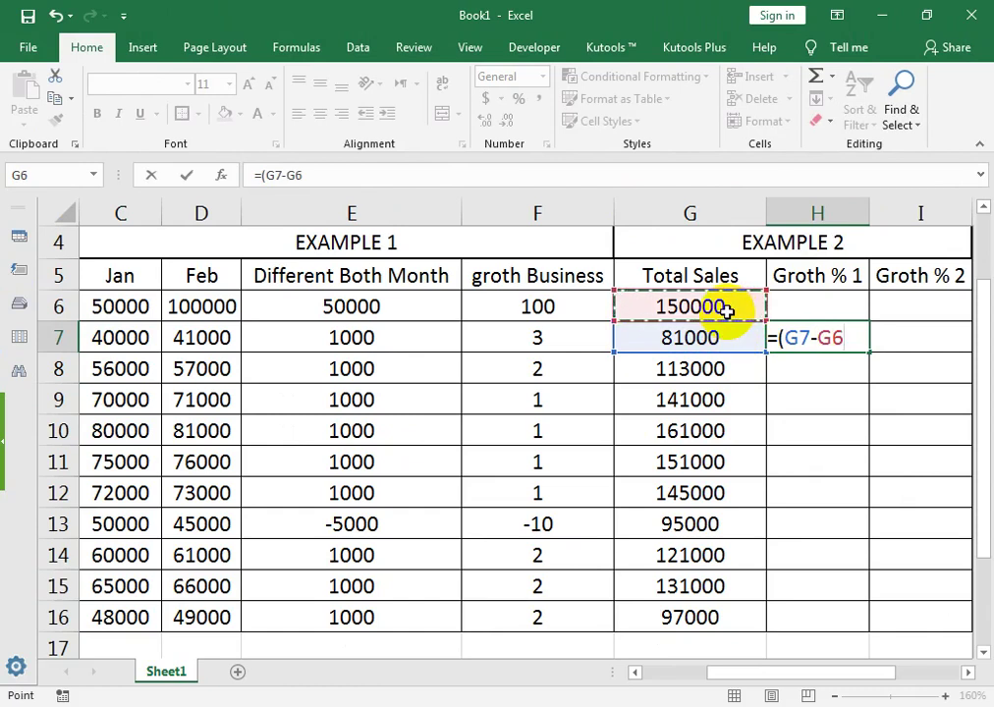
pyautogui.click(732, 309)
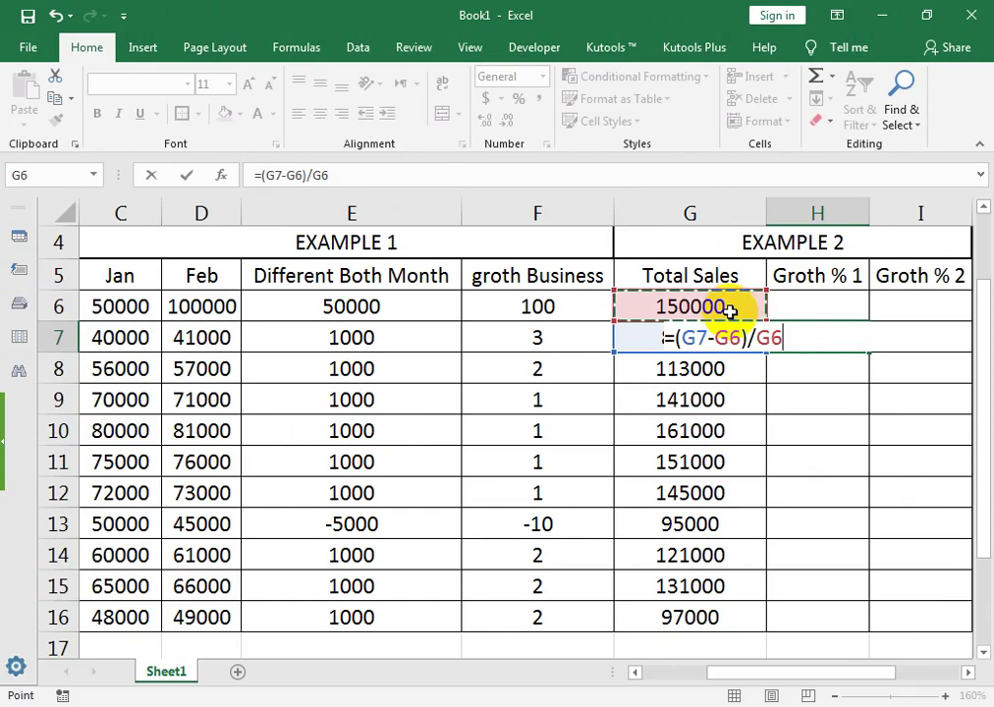
pyautogui.press('Return')
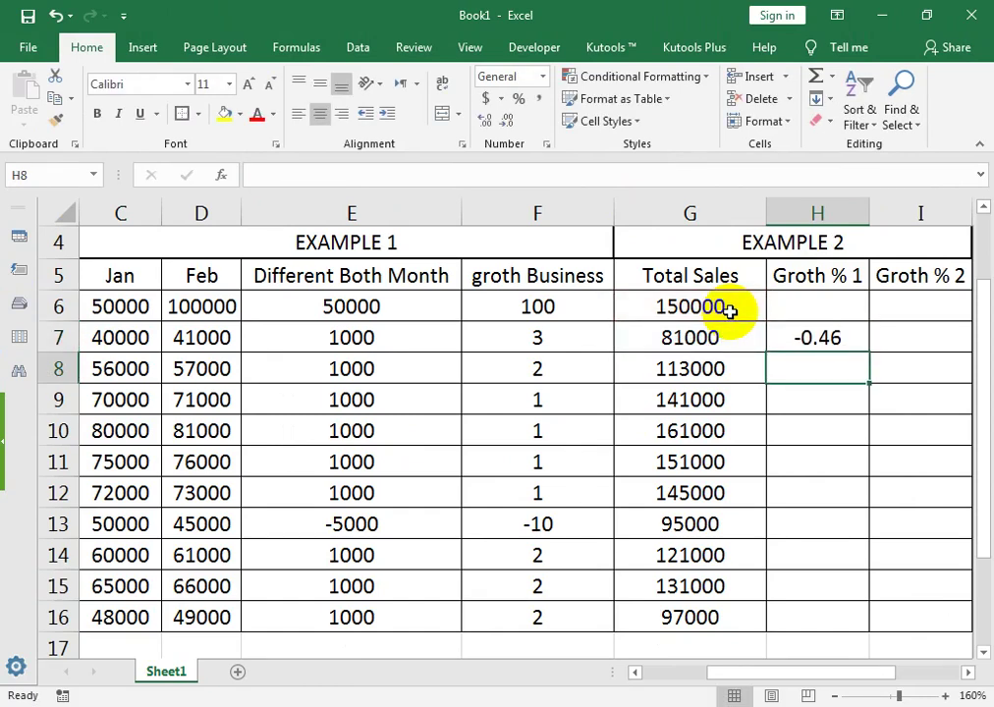
# - Fill the H7 formula down to H16 and format Groth % 1 as percentages
pyautogui.click(792, 342)
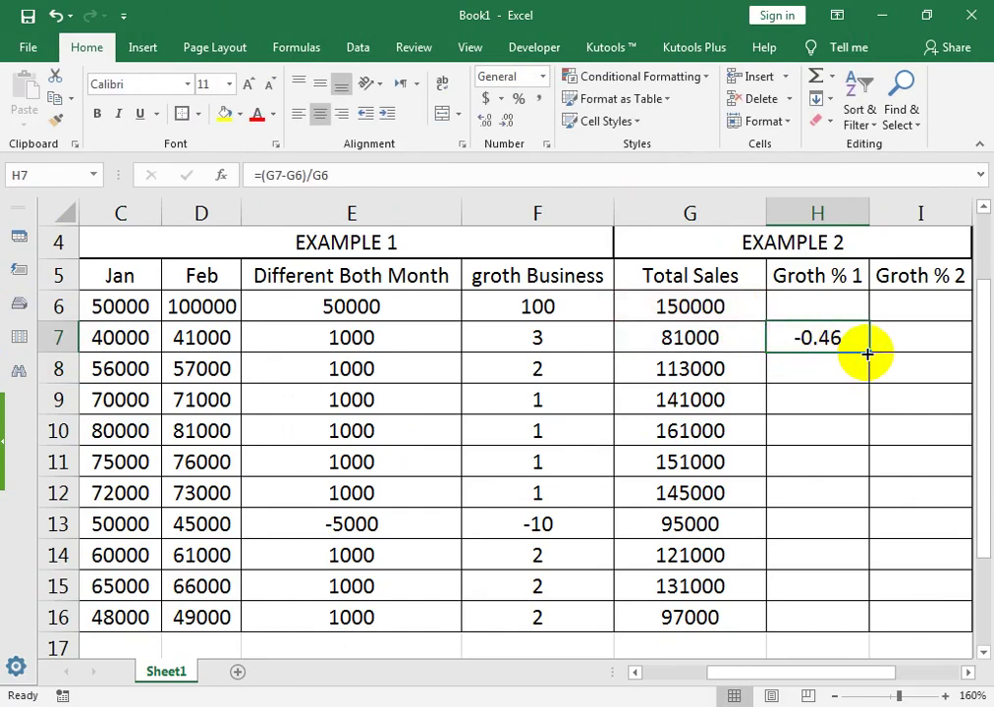
pyautogui.moveTo(870, 352); pyautogui.dragTo(889, 629)
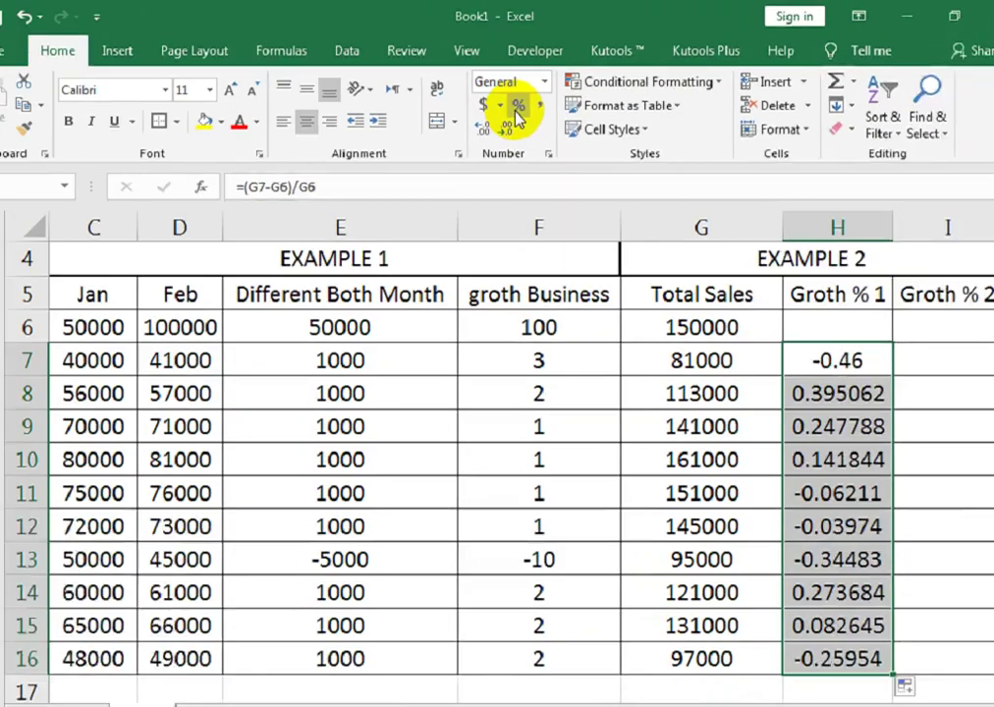
pyautogui.click(517, 108)
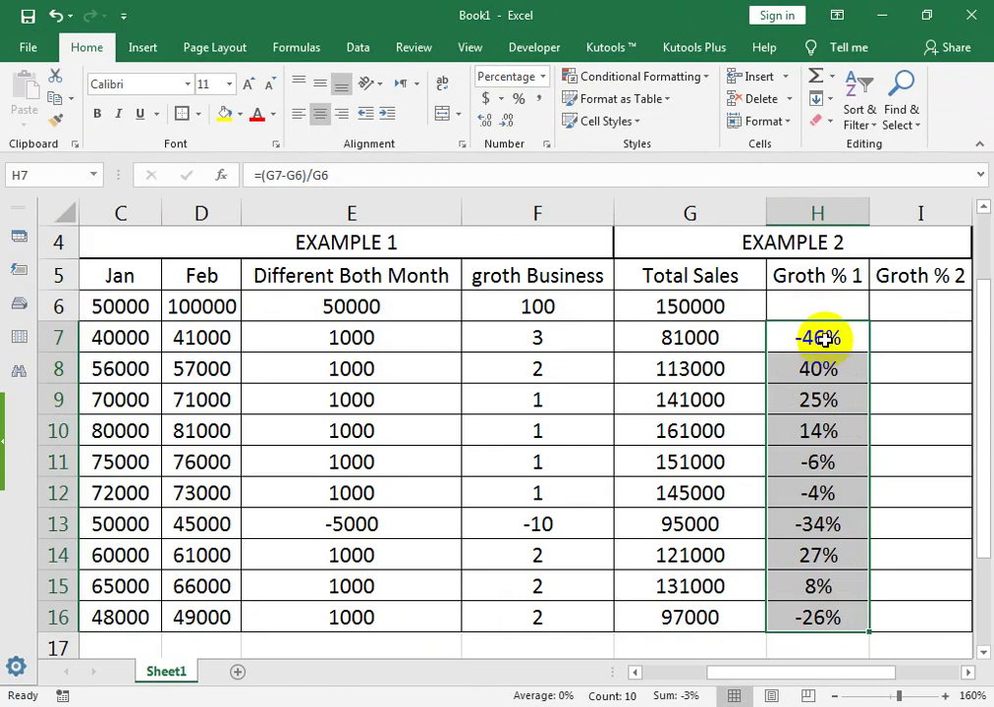
pyautogui.click(891, 338)
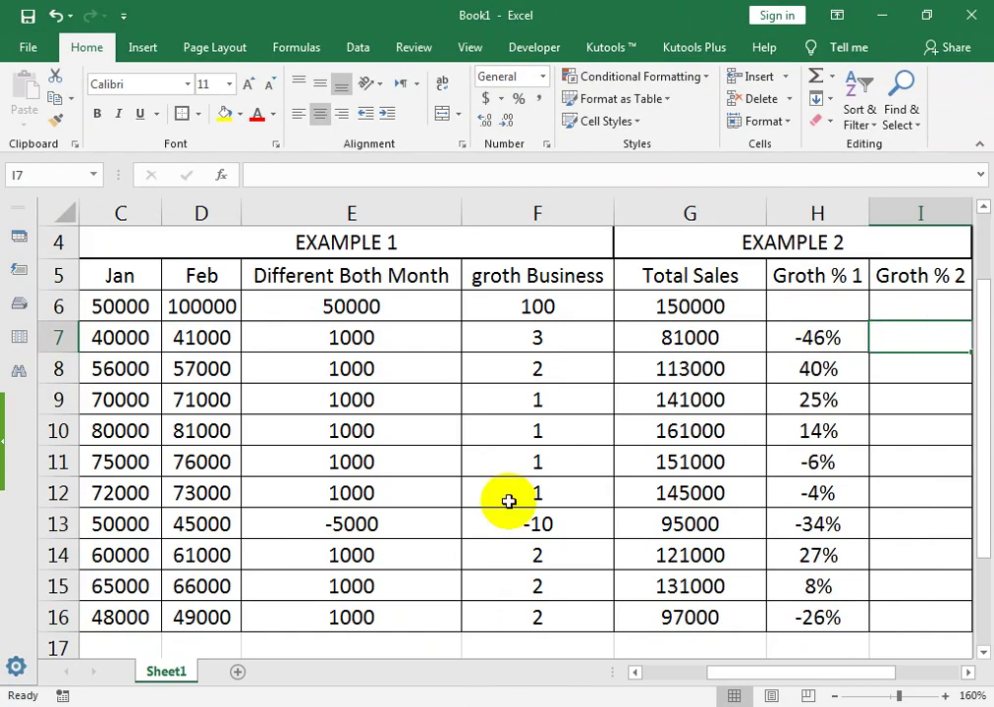
# - Enter =G7/G6-1 in I7, fill it down to I16, and format Groth % 2 as percentages
pyautogui.write('=')
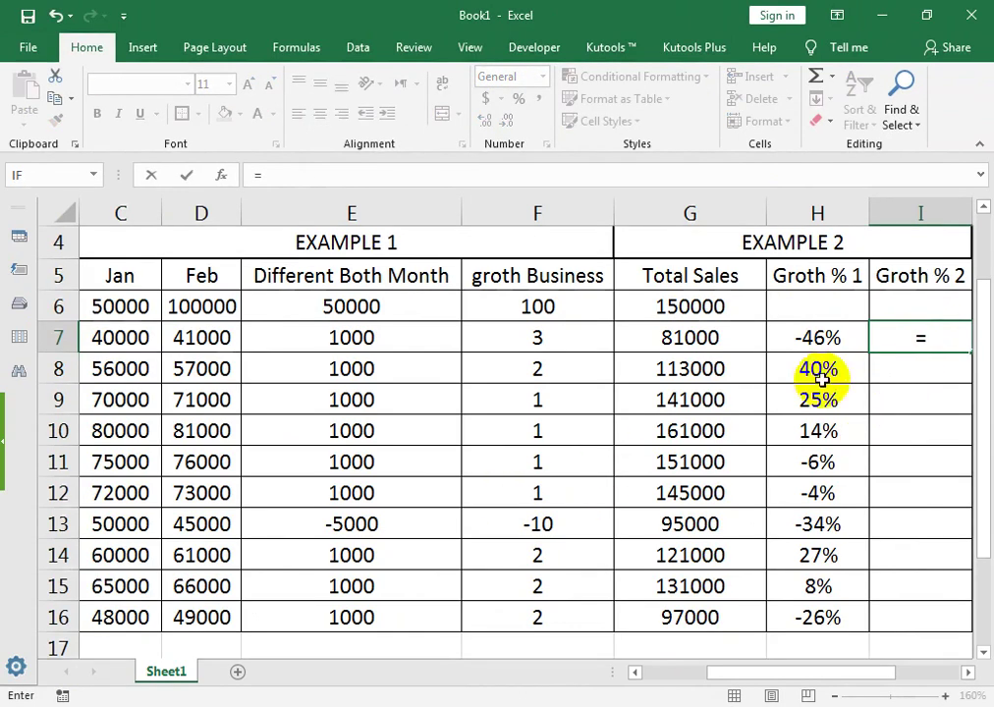
pyautogui.click(729, 341)
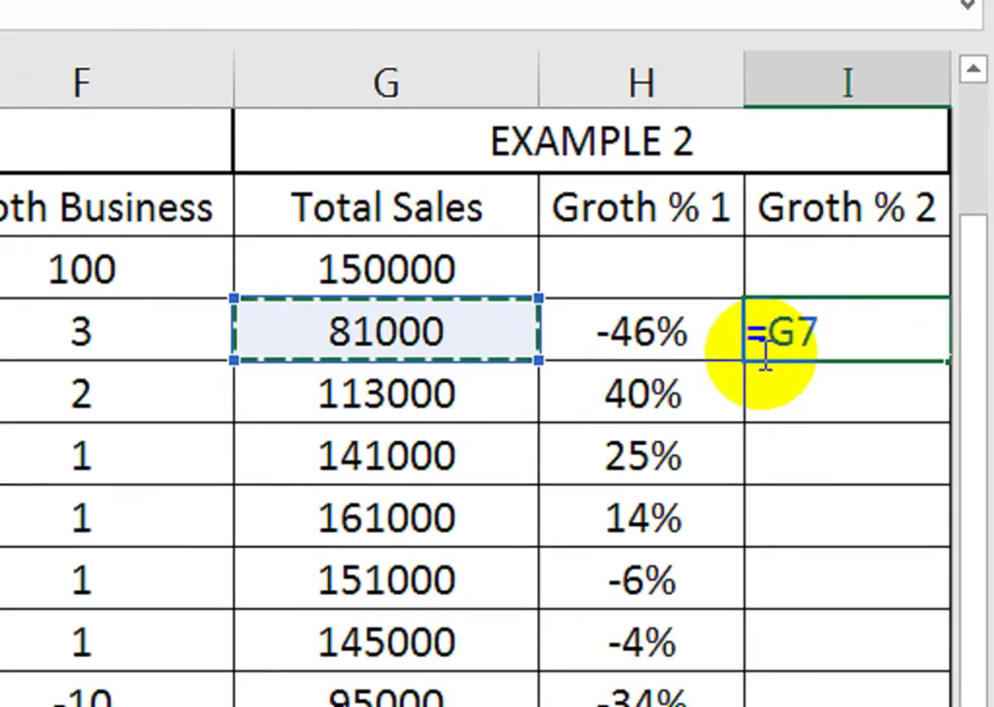
pyautogui.write('/')
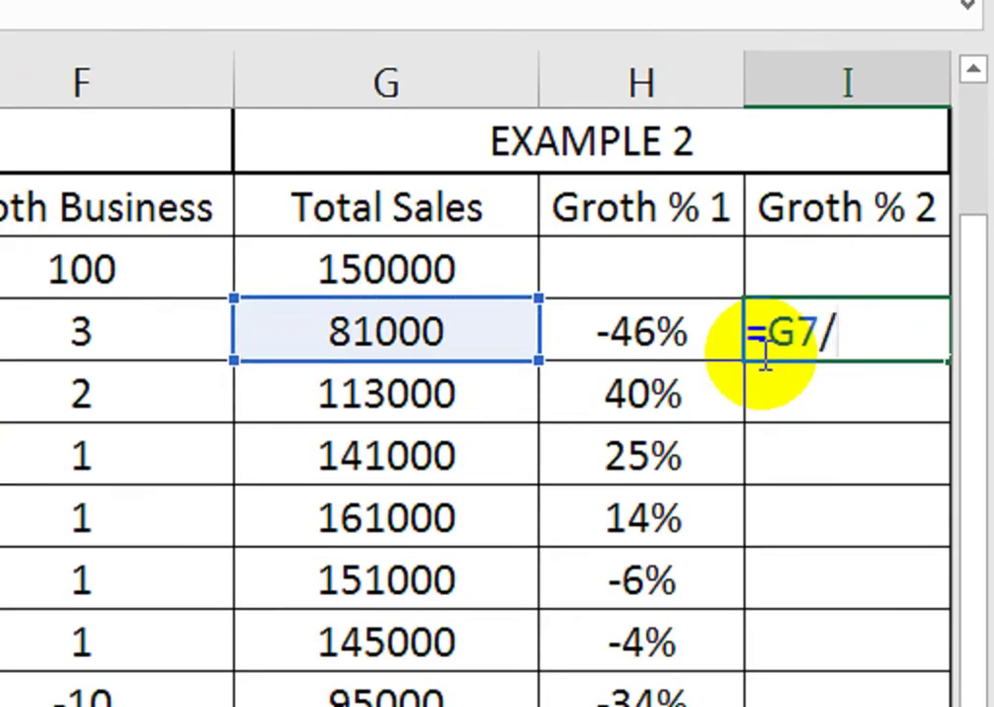
pyautogui.click(474, 267)
pyautogui.write('-1')
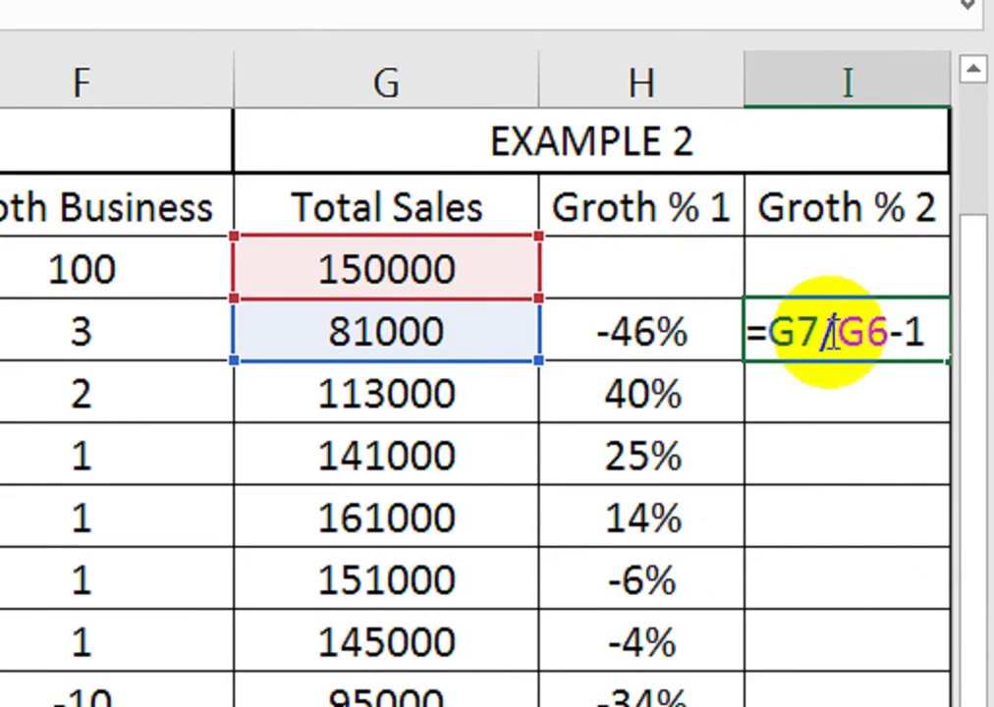
pyautogui.press('Return')
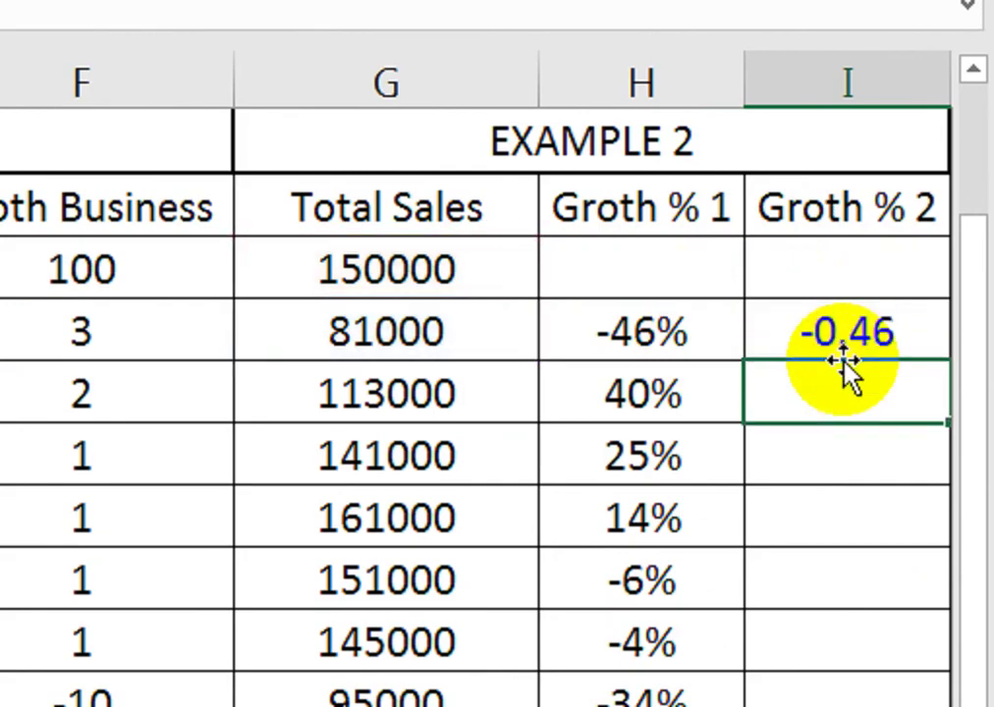
pyautogui.click(843, 330)
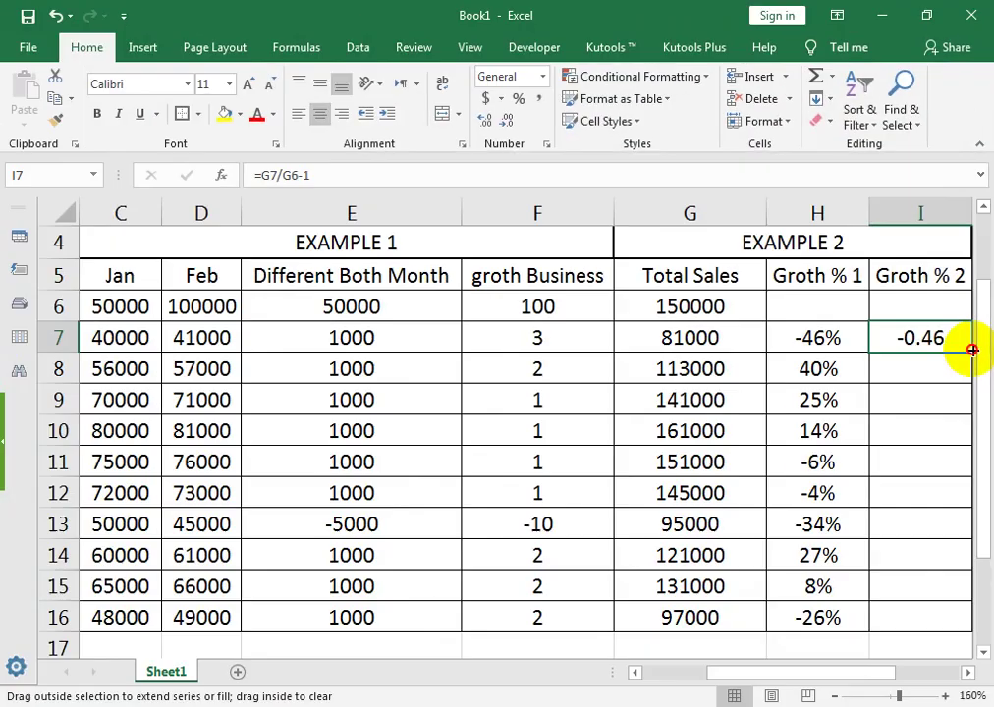
pyautogui.moveTo(972, 350); pyautogui.dragTo(951, 625)
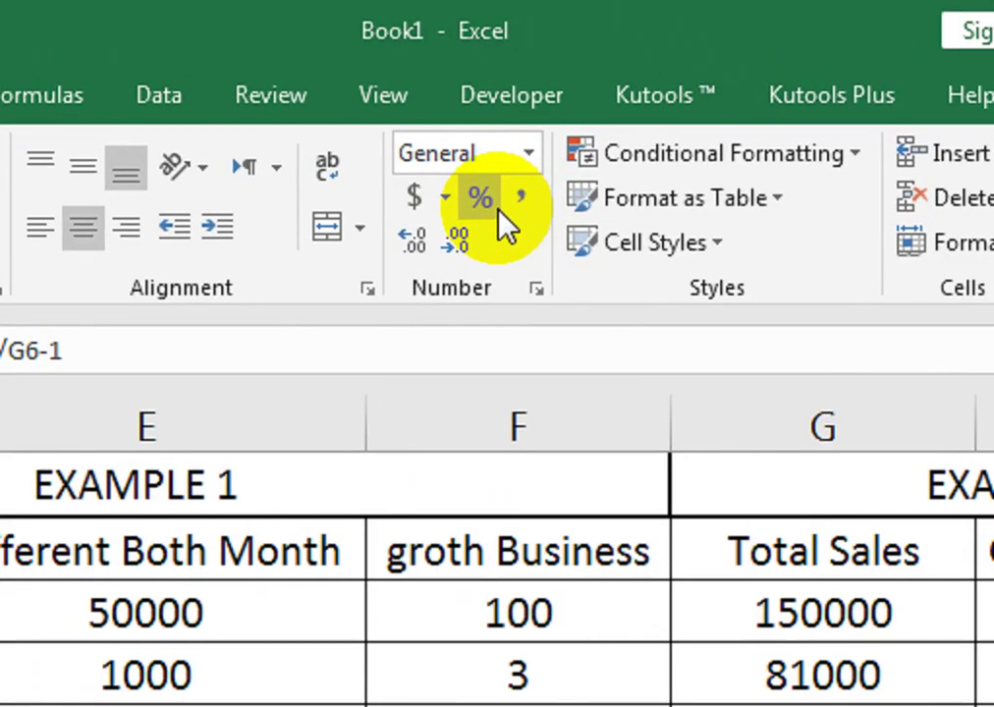
pyautogui.click(499, 209)
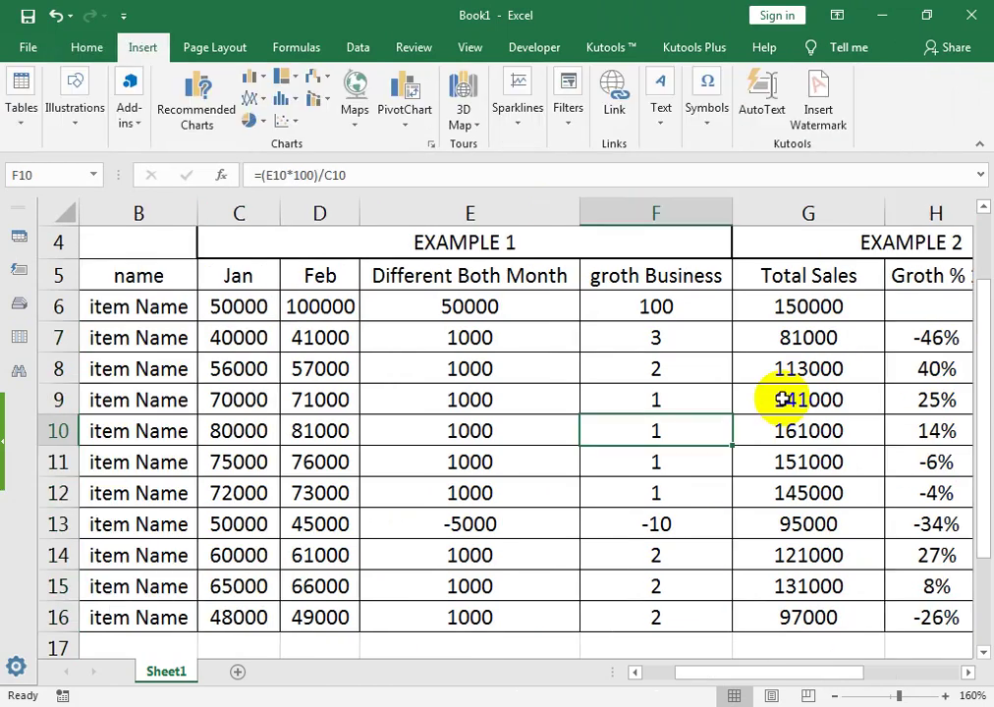
# - Insert a new empty column G before Total Sales
pyautogui.moveTo(908, 337)
pyautogui.mouseDown()
pyautogui.moveTo(919, 396)
pyautogui.moveTo(917, 585)
pyautogui.moveTo(929, 615)
pyautogui.mouseUp()
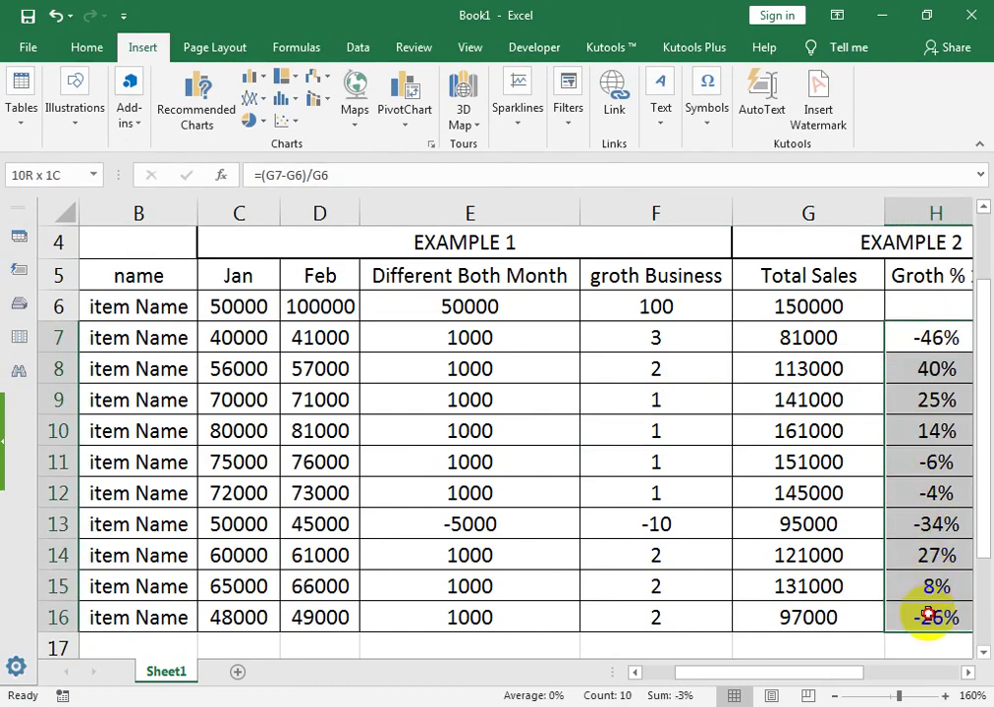
pyautogui.moveTo(126, 334); pyautogui.dragTo(149, 617)
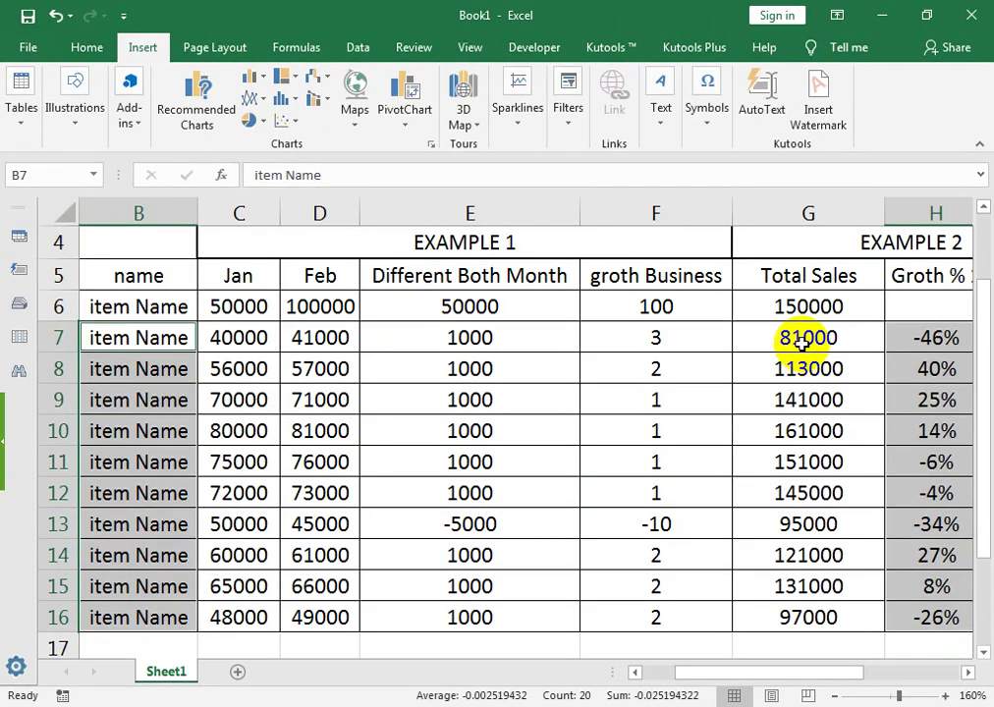
pyautogui.click(800, 202)
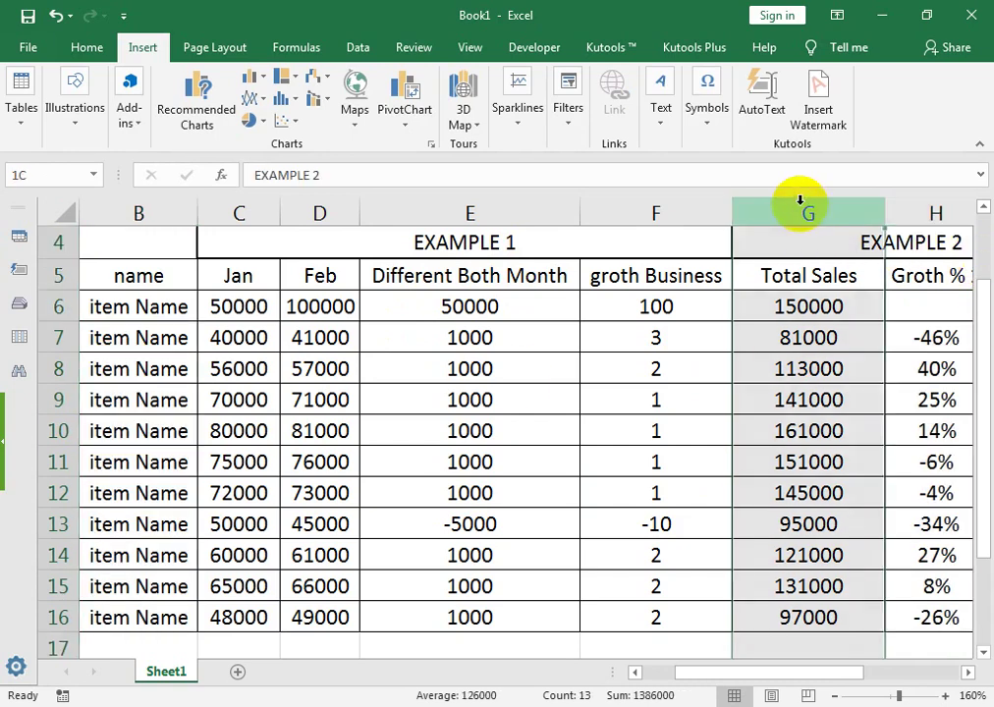
pyautogui.rightClick(801, 201)
pyautogui.click(833, 344)
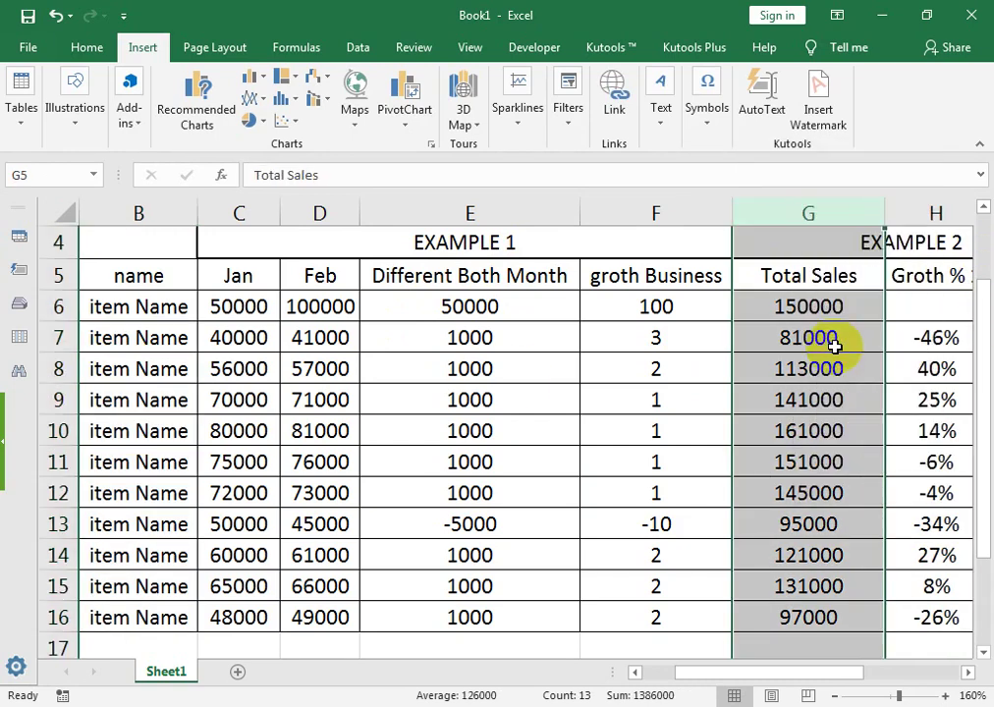
# - Head the new column 'year', enter 2015 in G6, and fill it down to row 16
pyautogui.click(799, 286)
pyautogui.write('ea')
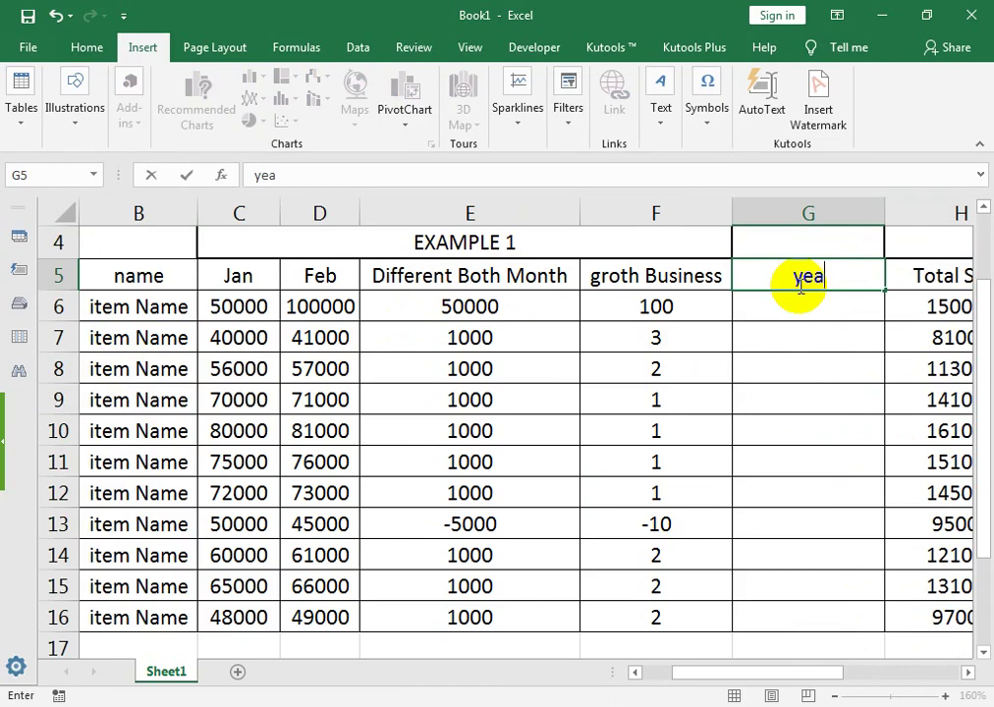
pyautogui.press('Return')
pyautogui.write('2015')
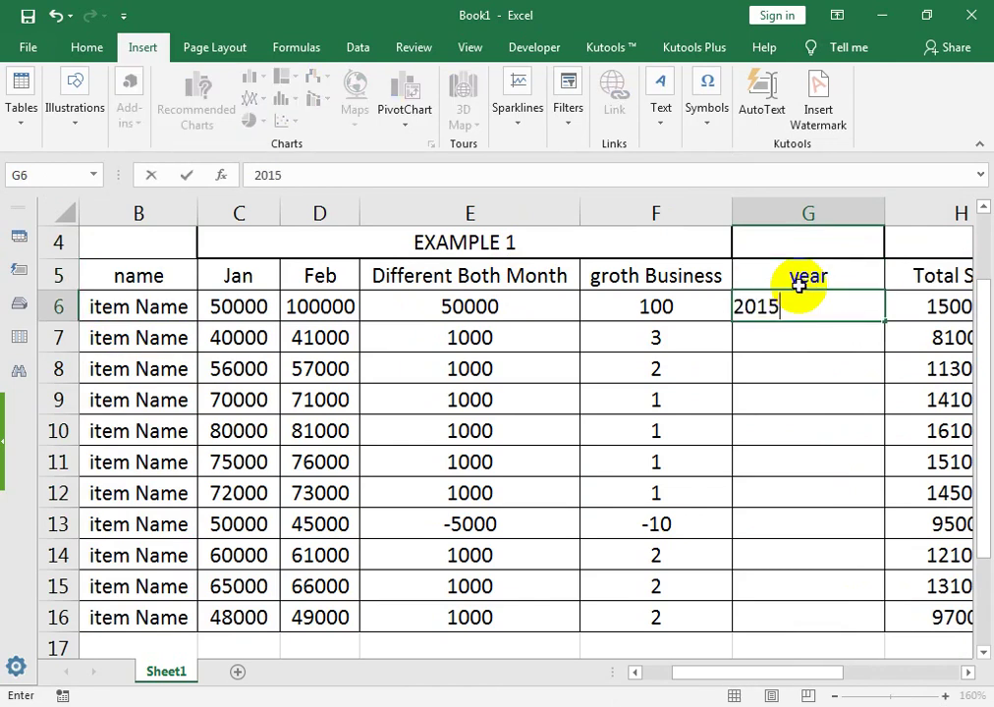
pyautogui.press('Return')
pyautogui.click(848, 306)
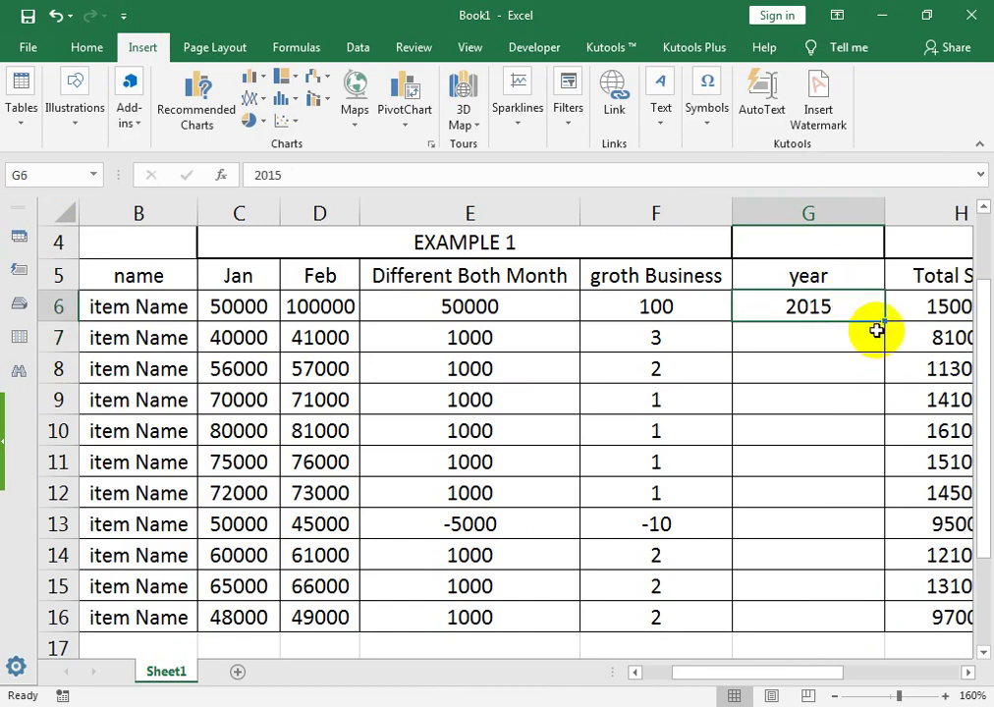
pyautogui.moveTo(884, 323); pyautogui.dragTo(888, 629)
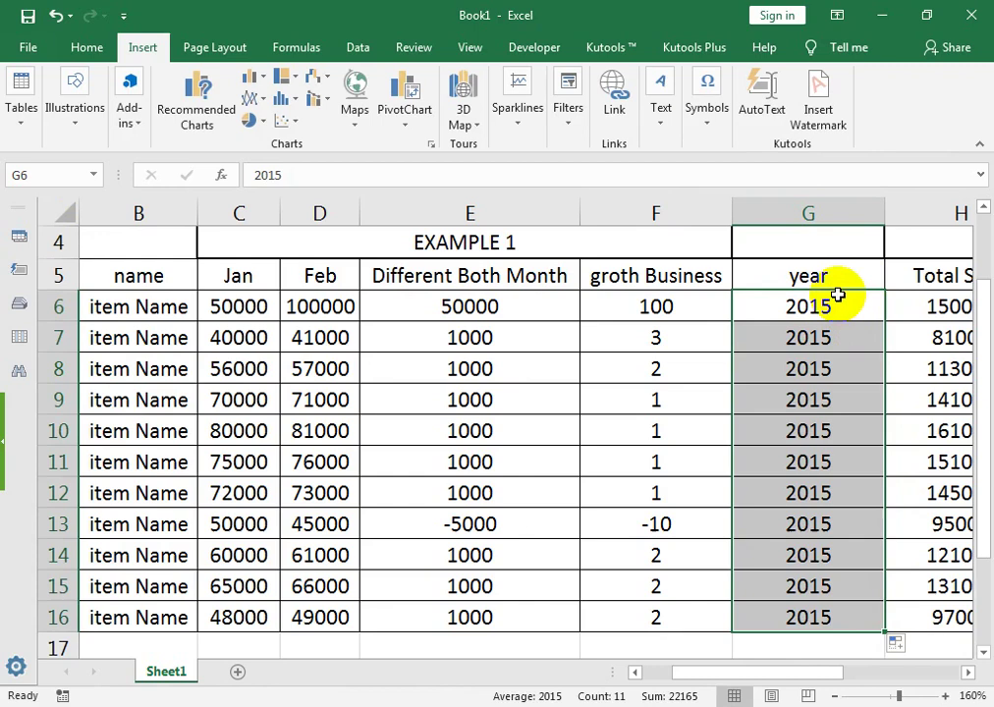
pyautogui.moveTo(846, 277); pyautogui.dragTo(680, 617)
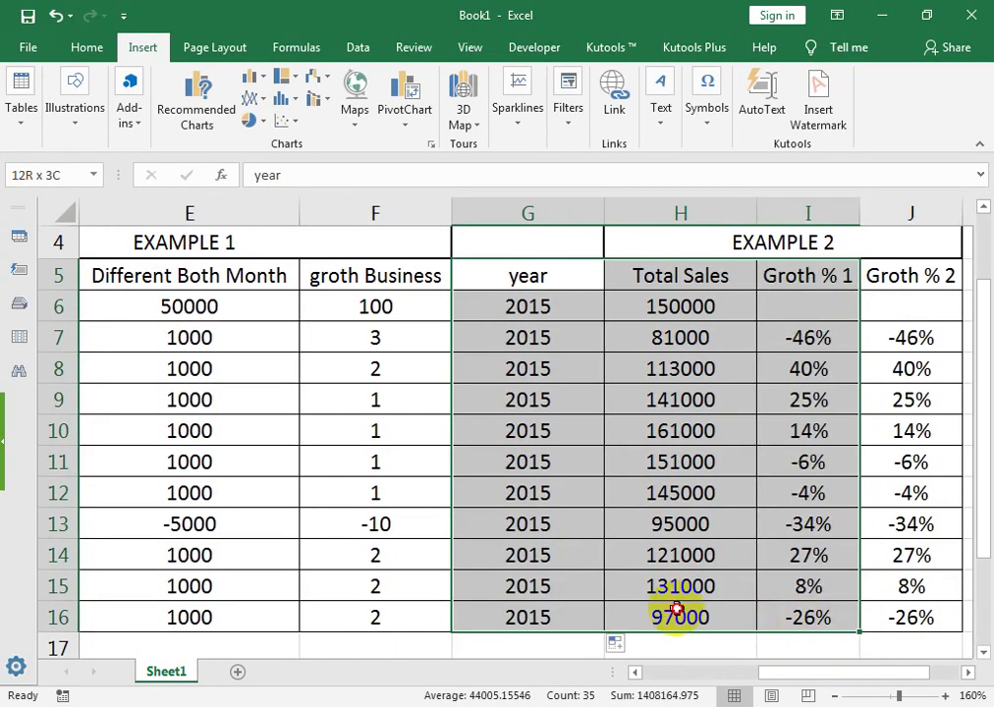
# - Enter =G7+1 in G8 and fill it to G16, counting years up to 2024
pyautogui.click(535, 300)
pyautogui.moveTo(540, 285); pyautogui.dragTo(551, 624)
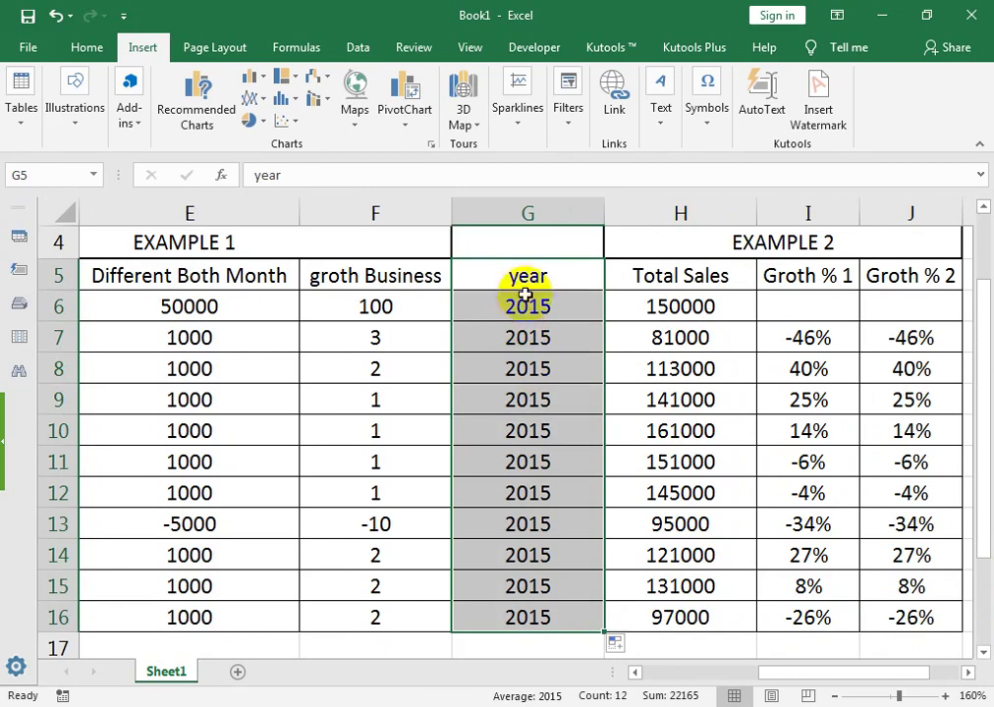
pyautogui.moveTo(531, 306); pyautogui.dragTo(532, 625)
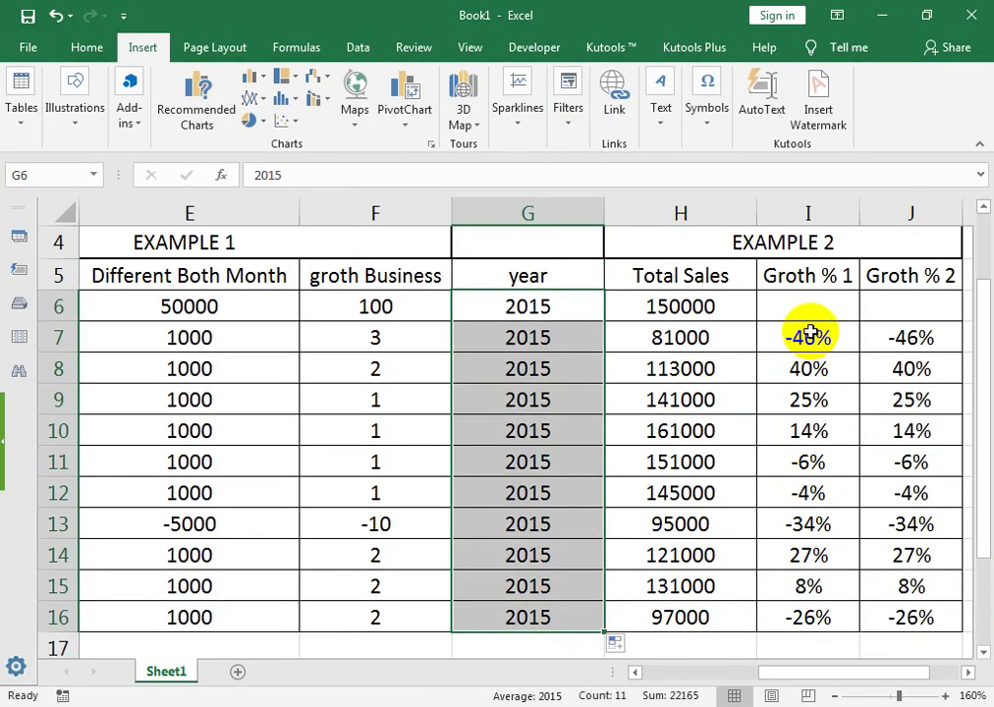
pyautogui.click(578, 344)
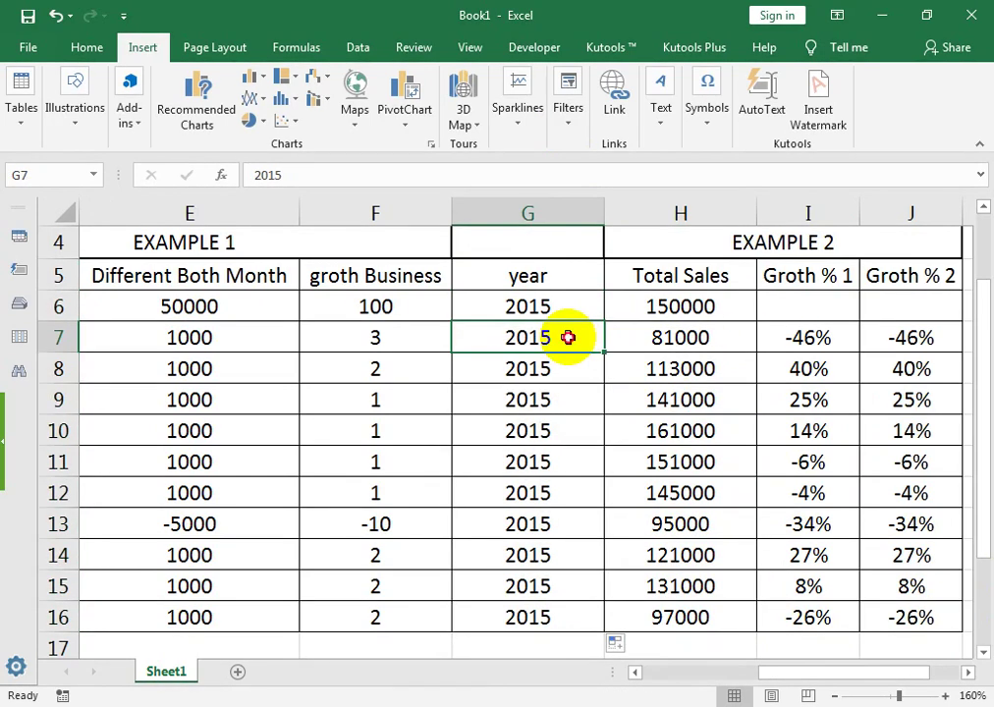
pyautogui.click(522, 364)
pyautogui.write('=')
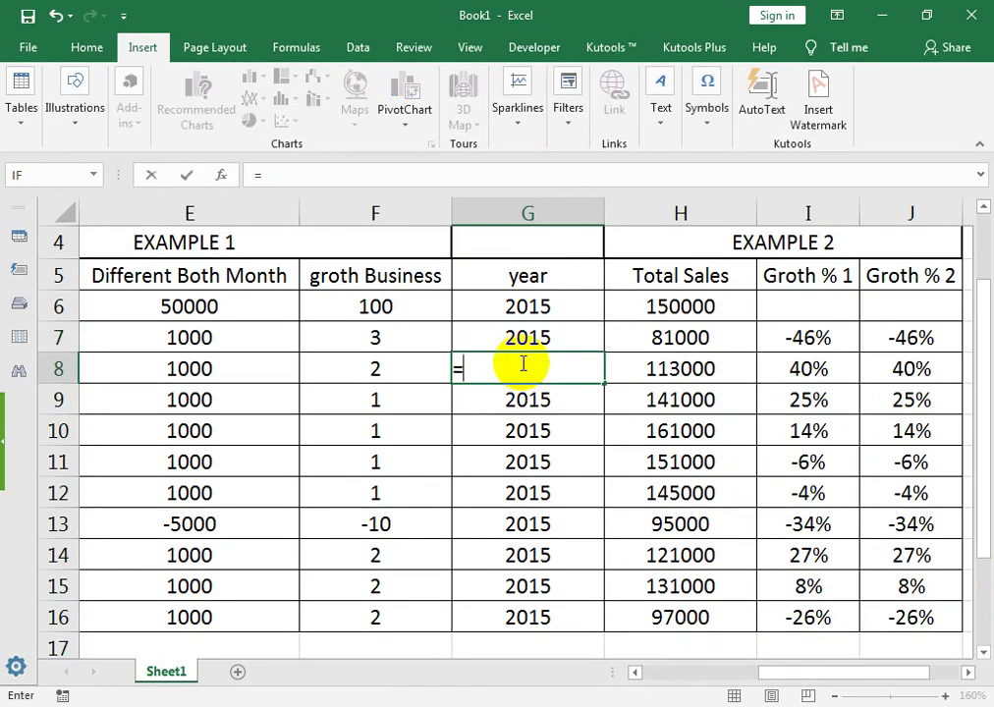
pyautogui.press('Up')
pyautogui.press('Return')
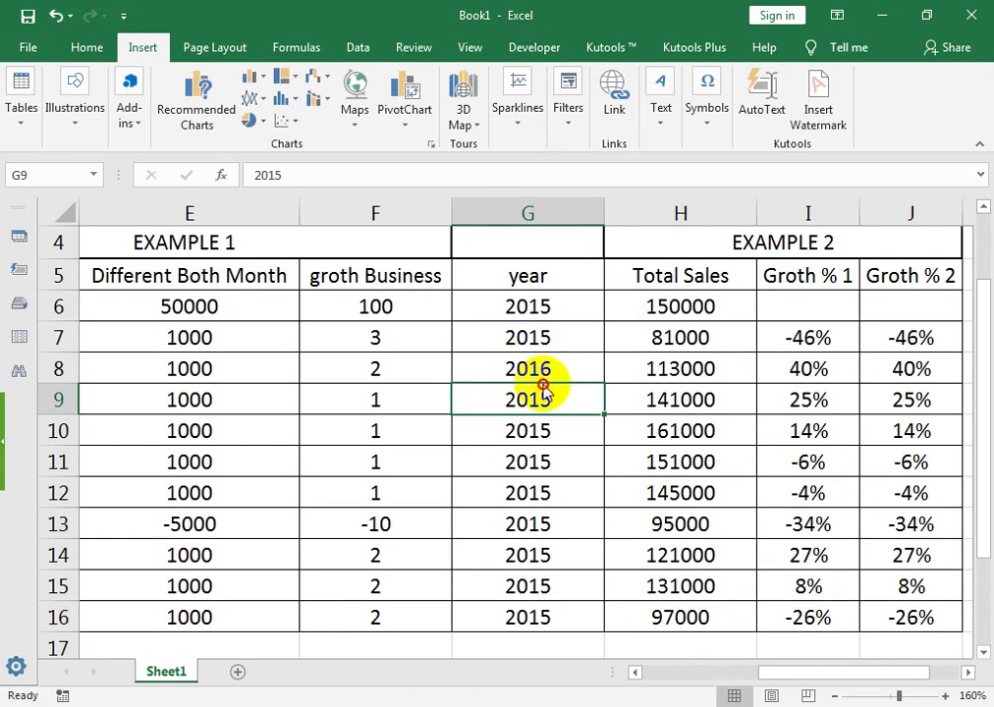
pyautogui.click(565, 369)
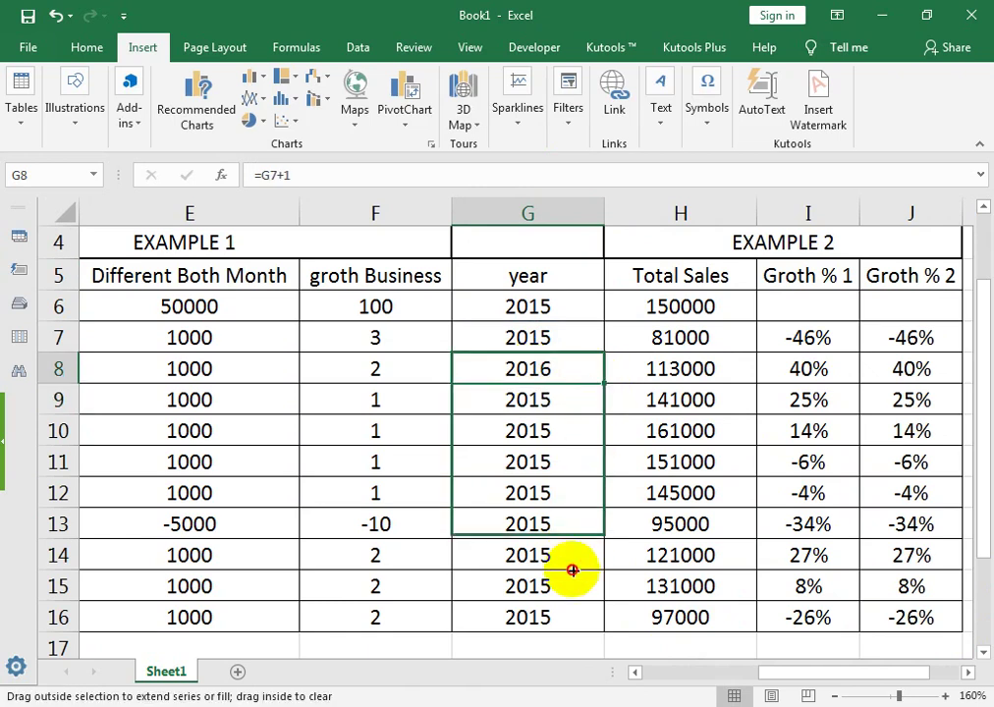
pyautogui.moveTo(604, 385); pyautogui.dragTo(573, 621)
# - Select the years in G7:G16 together with the Groth % 1 values
pyautogui.moveTo(557, 342); pyautogui.dragTo(550, 618)
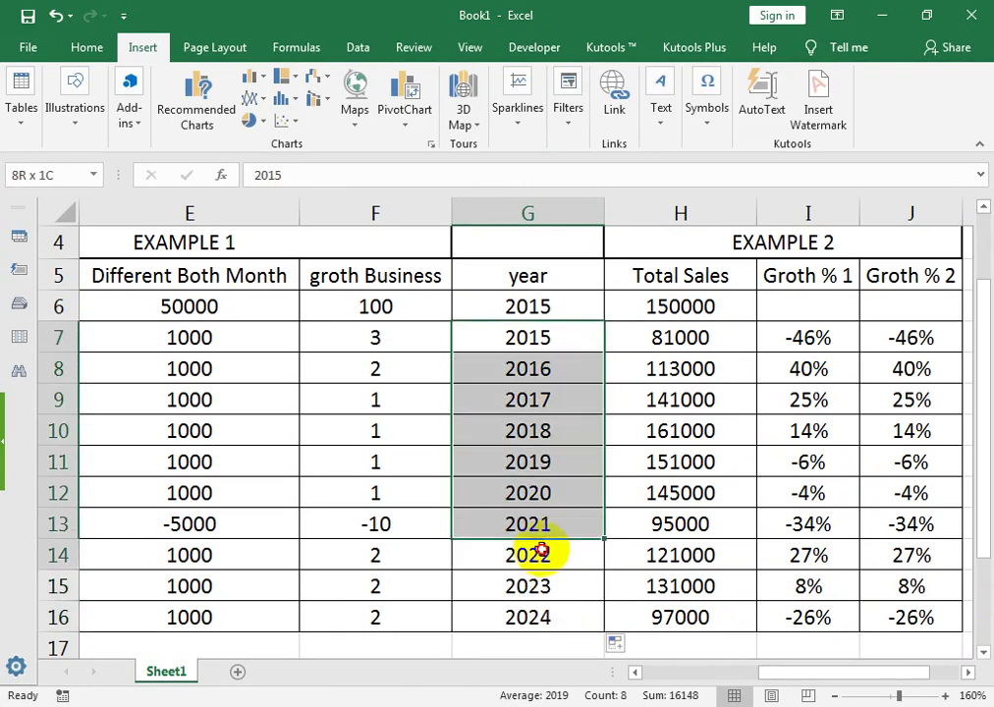
pyautogui.keyDown('ctrl'); pyautogui.click(786, 344); pyautogui.keyUp('ctrl')
pyautogui.moveTo(786, 344); pyautogui.dragTo(777, 621)
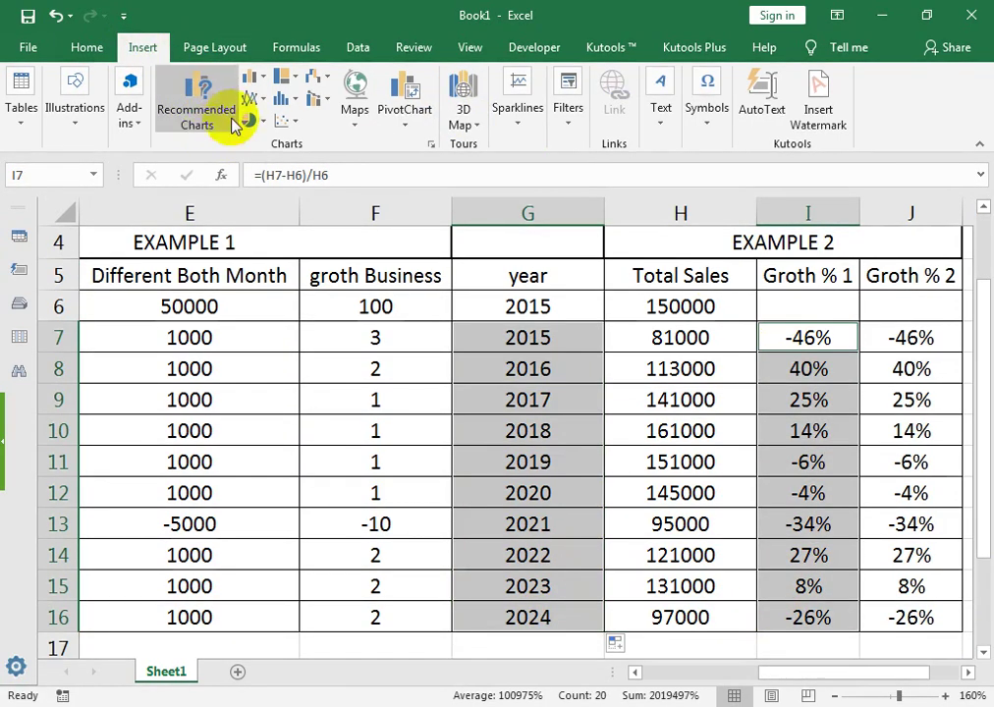
pyautogui.click(252, 76)
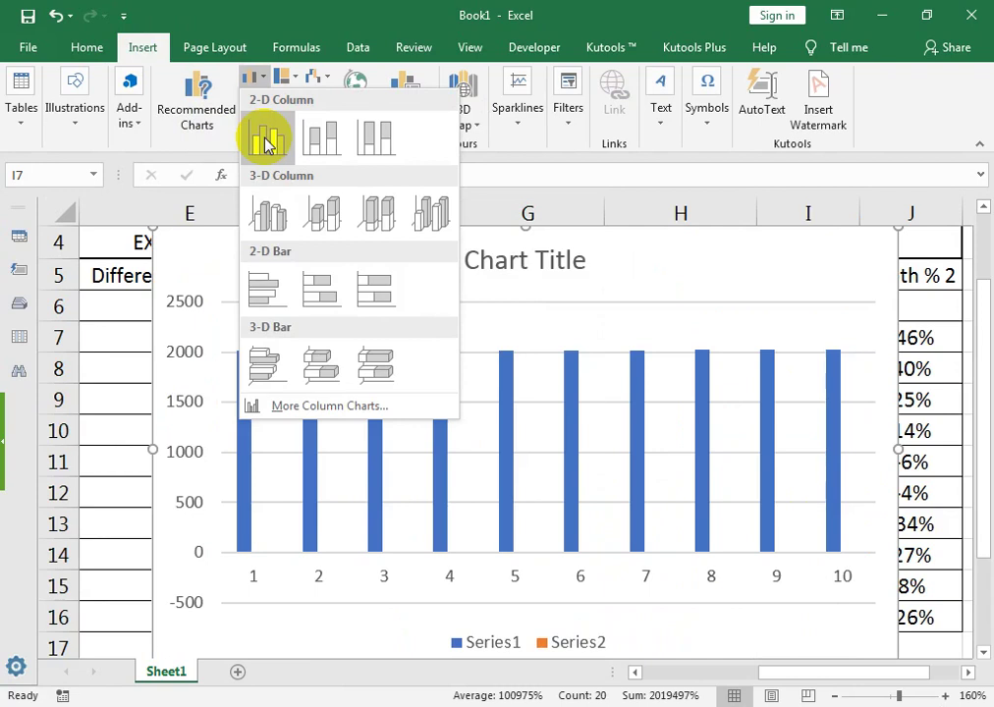
pyautogui.press('Escape')
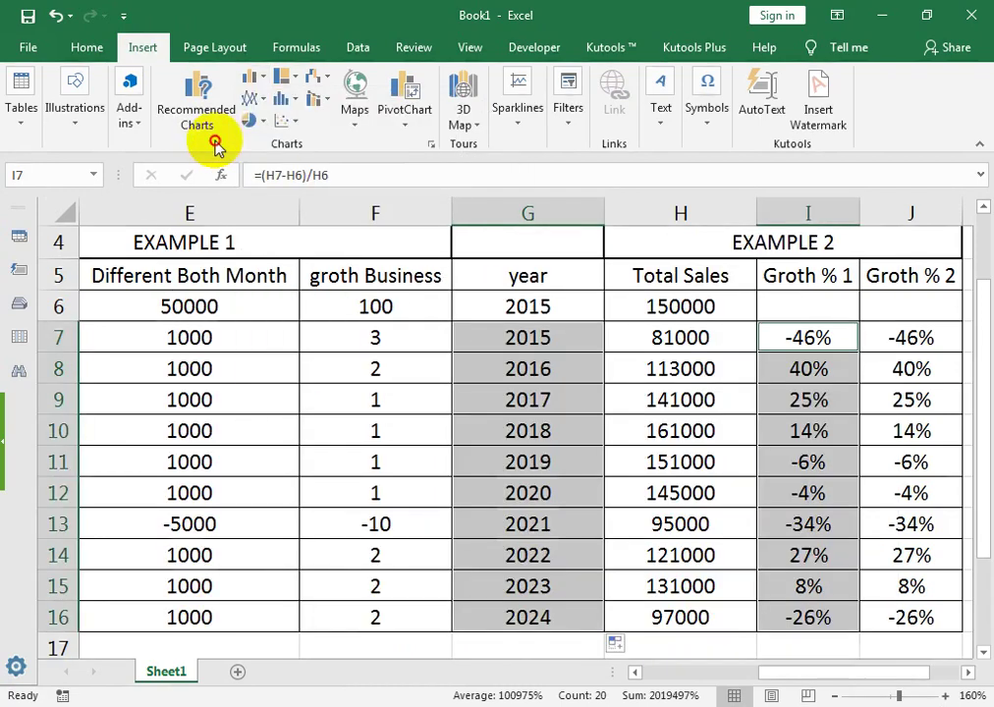
pyautogui.click(258, 98)
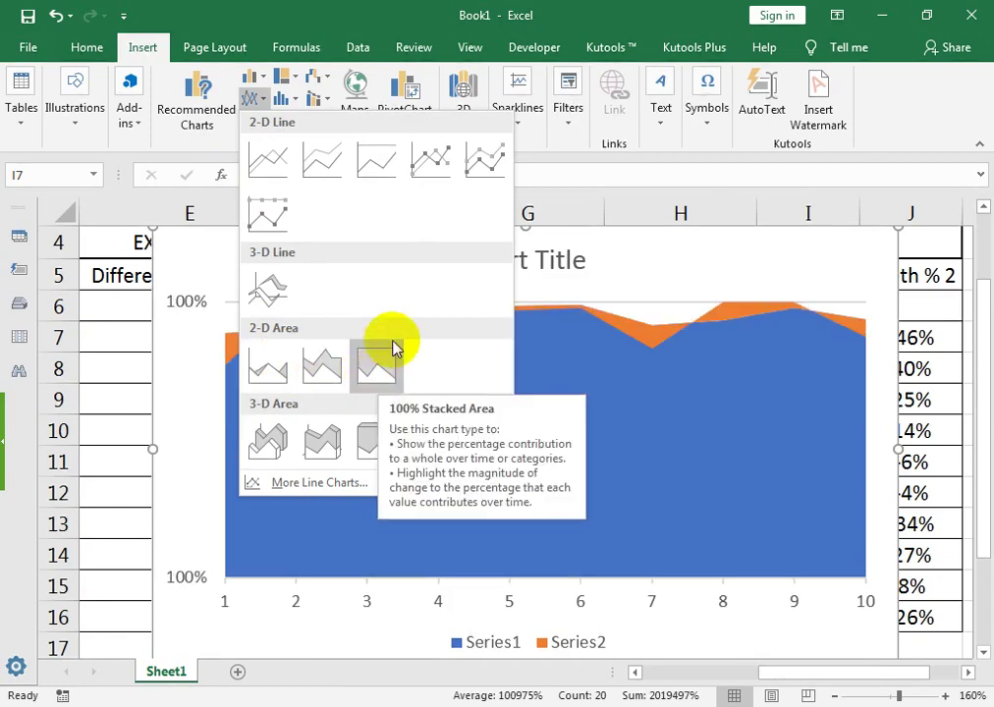
pyautogui.click(691, 133)
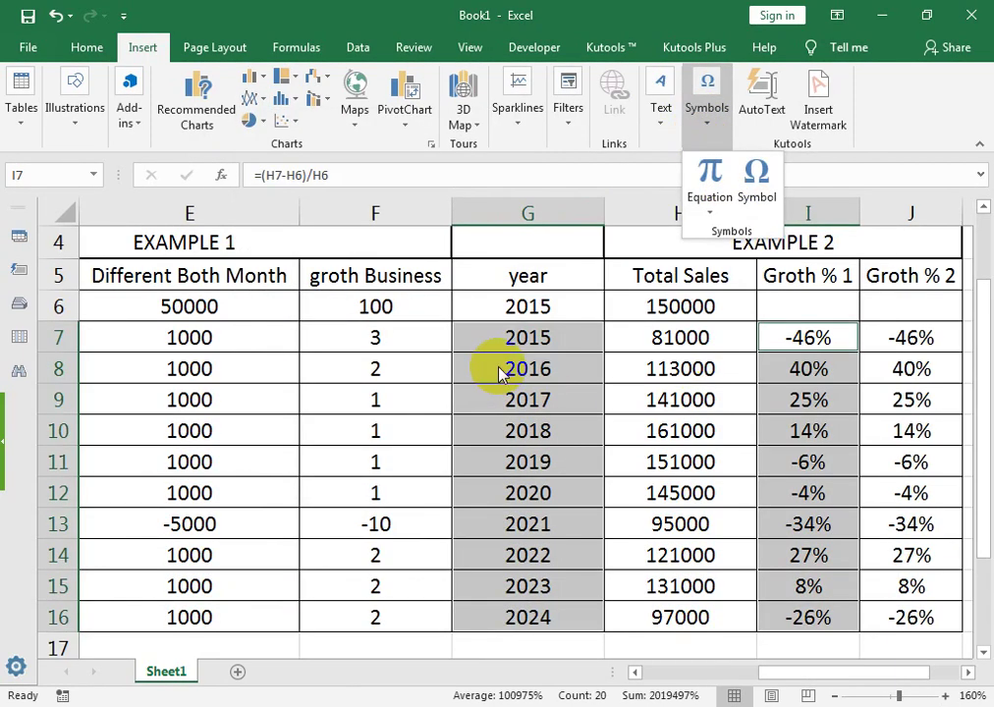
pyautogui.click(688, 374)
pyautogui.click(776, 337)
pyautogui.moveTo(796, 351); pyautogui.dragTo(771, 617)
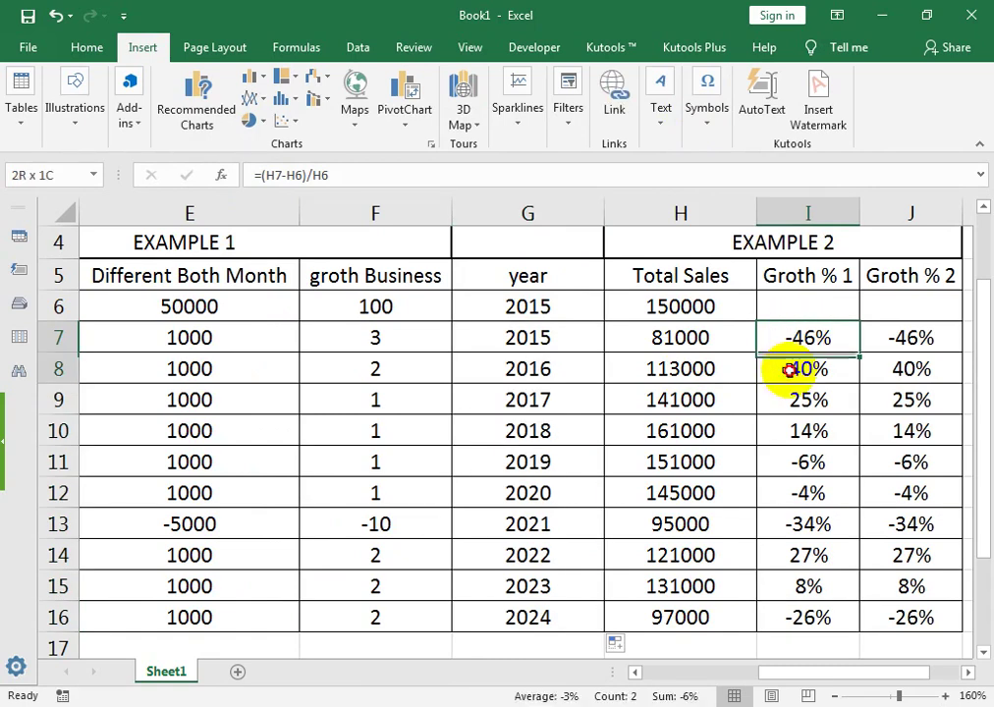
pyautogui.moveTo(762, 678); pyautogui.dragTo(644, 676)
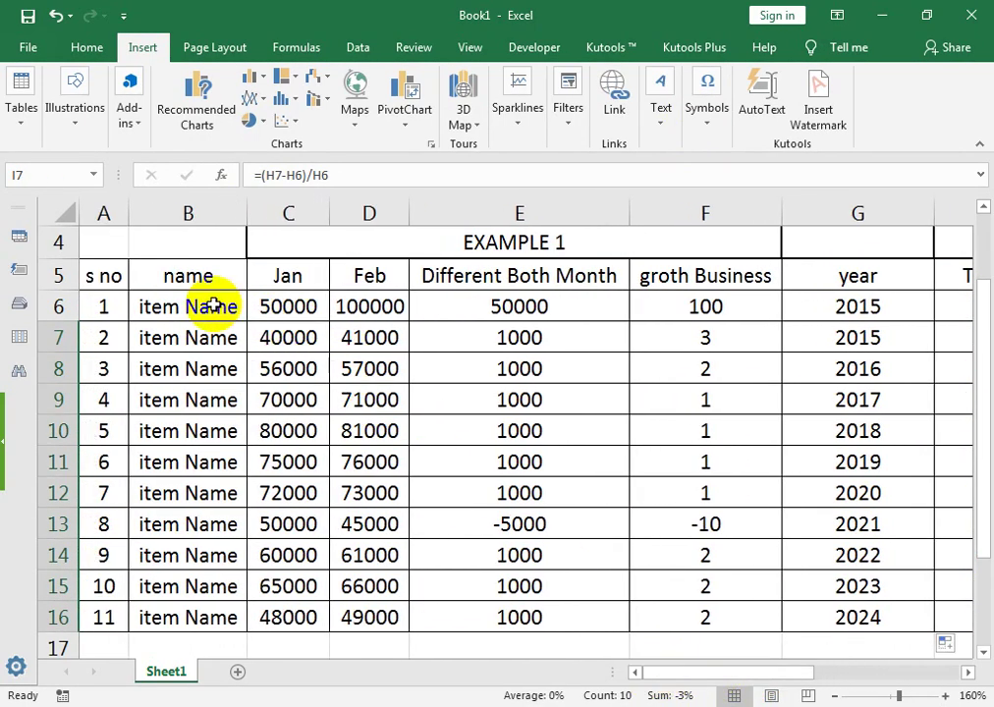
# - Add item names B7:B16 to the selection and insert a Stacked Area chart of growth percentages
pyautogui.moveTo(202, 339); pyautogui.dragTo(195, 619)
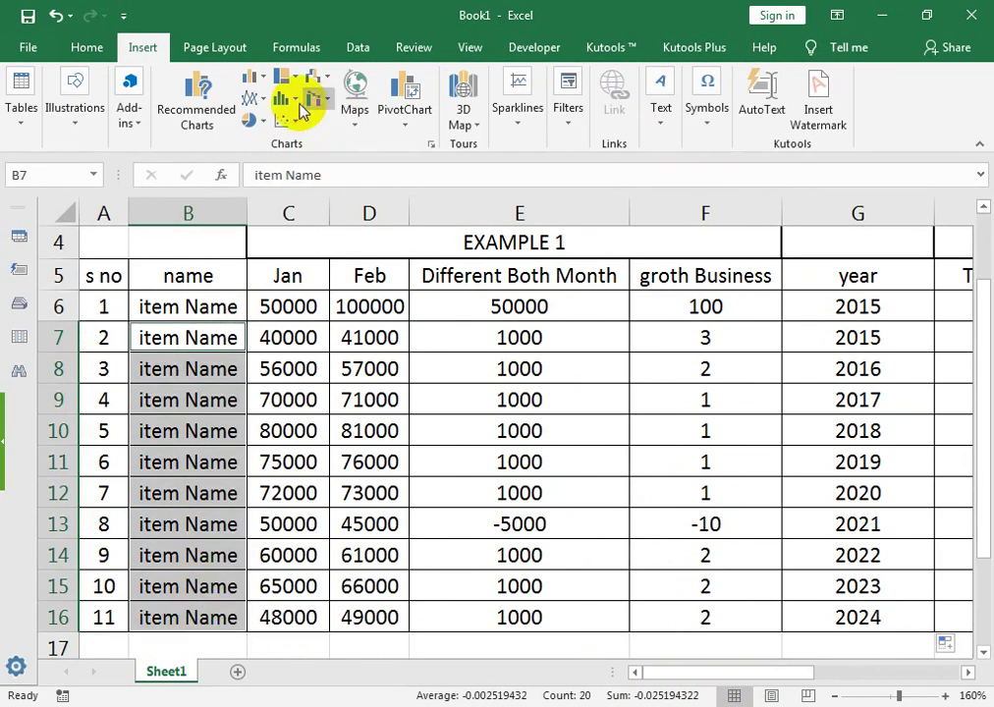
pyautogui.click(247, 100)
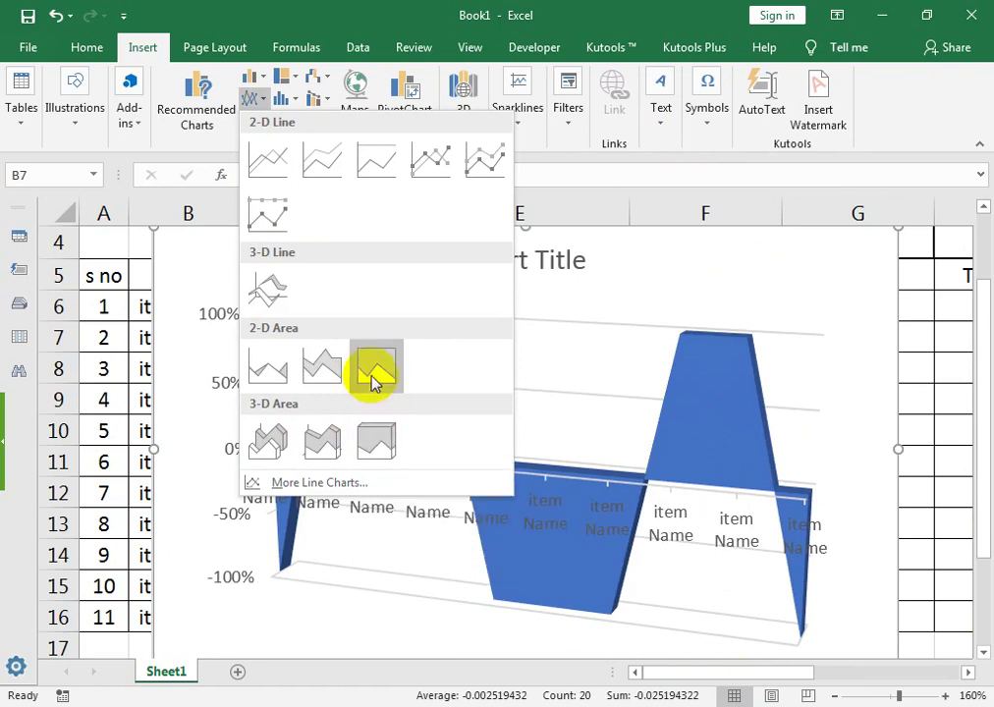
pyautogui.click(323, 369)
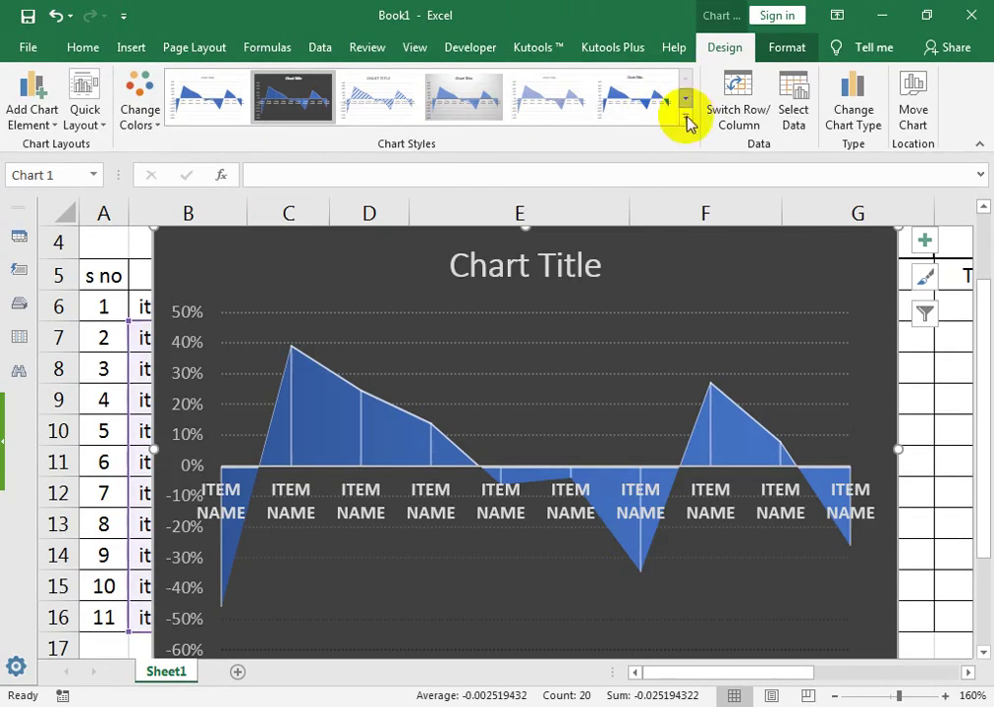
# - Browse chart styles and plot-area shape and fill options, keeping the chart's dark look
pyautogui.click(685, 117)
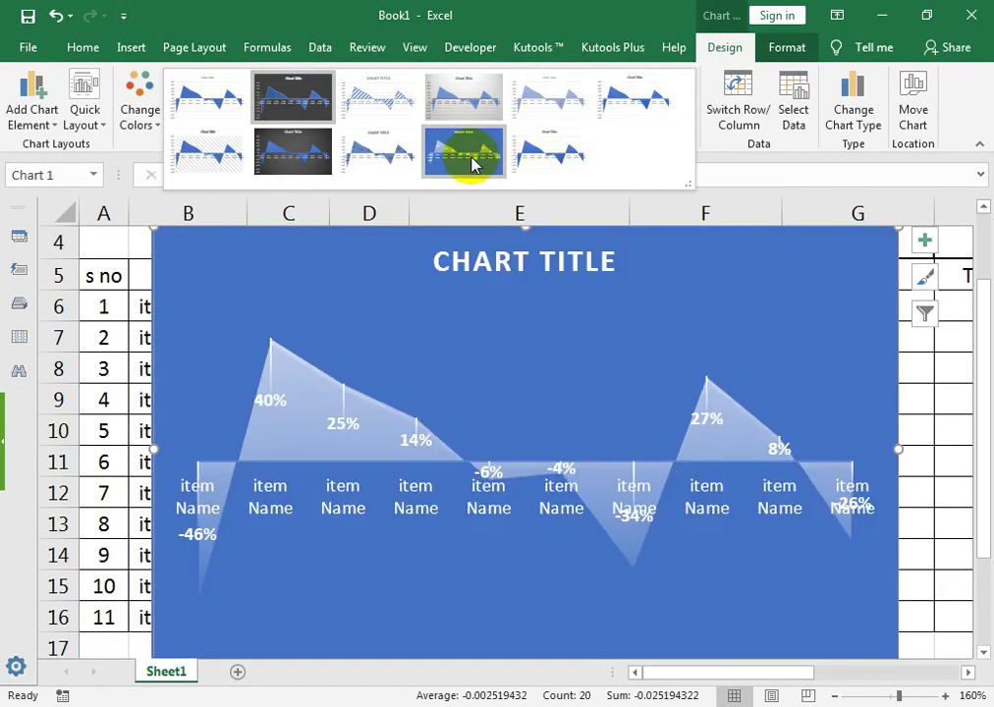
pyautogui.click(747, 98)
pyautogui.click(787, 47)
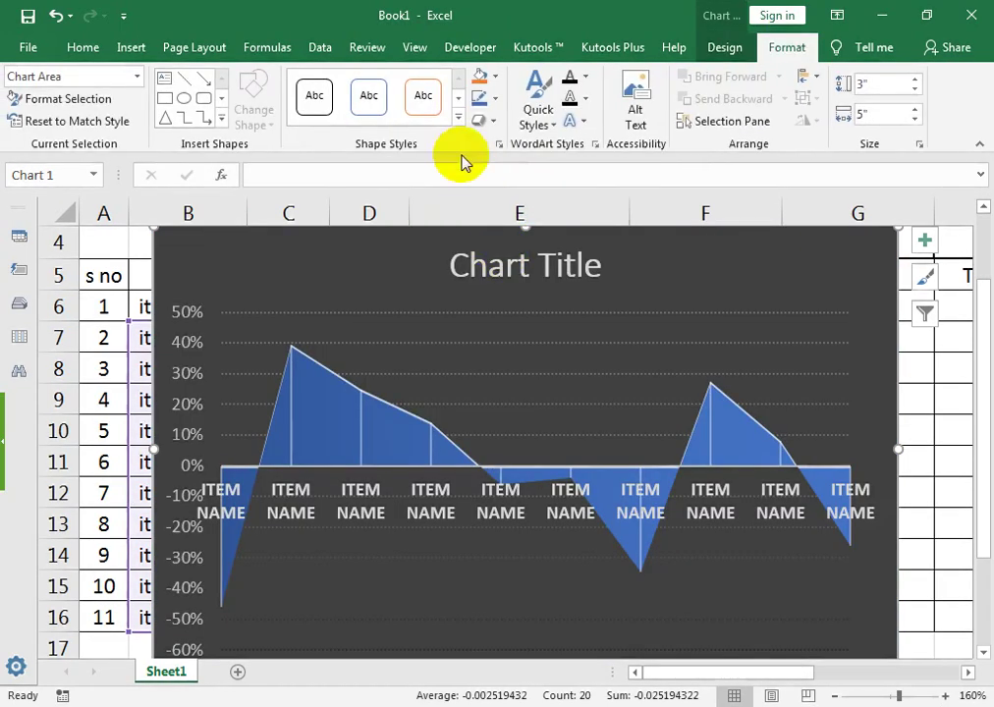
pyautogui.click(435, 351)
pyautogui.click(458, 118)
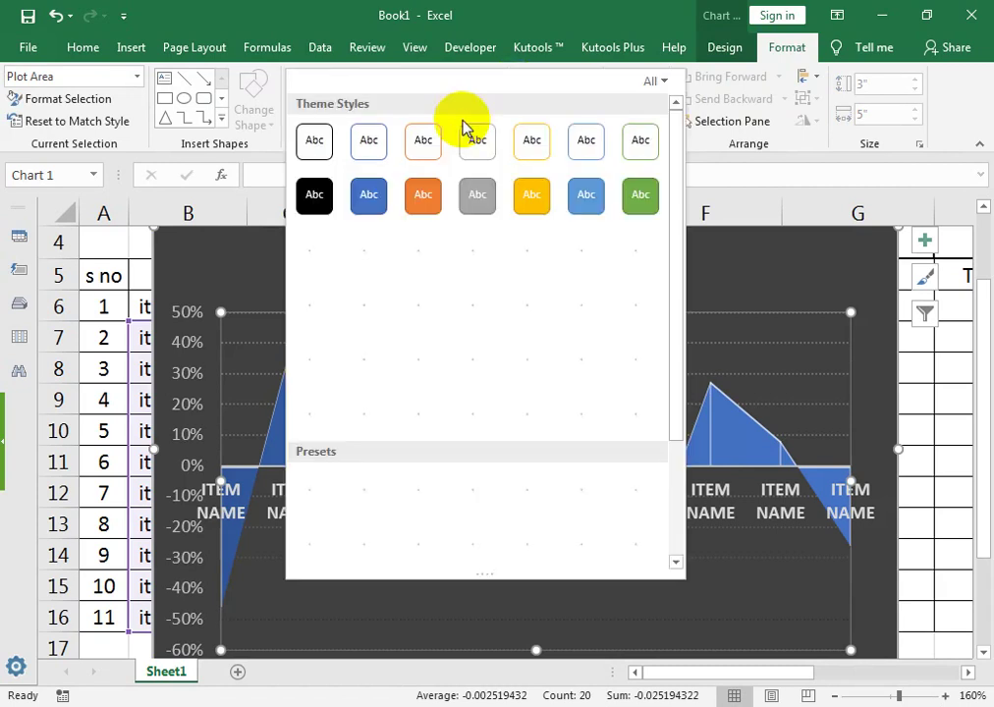
pyautogui.click(532, 49)
pyautogui.click(496, 81)
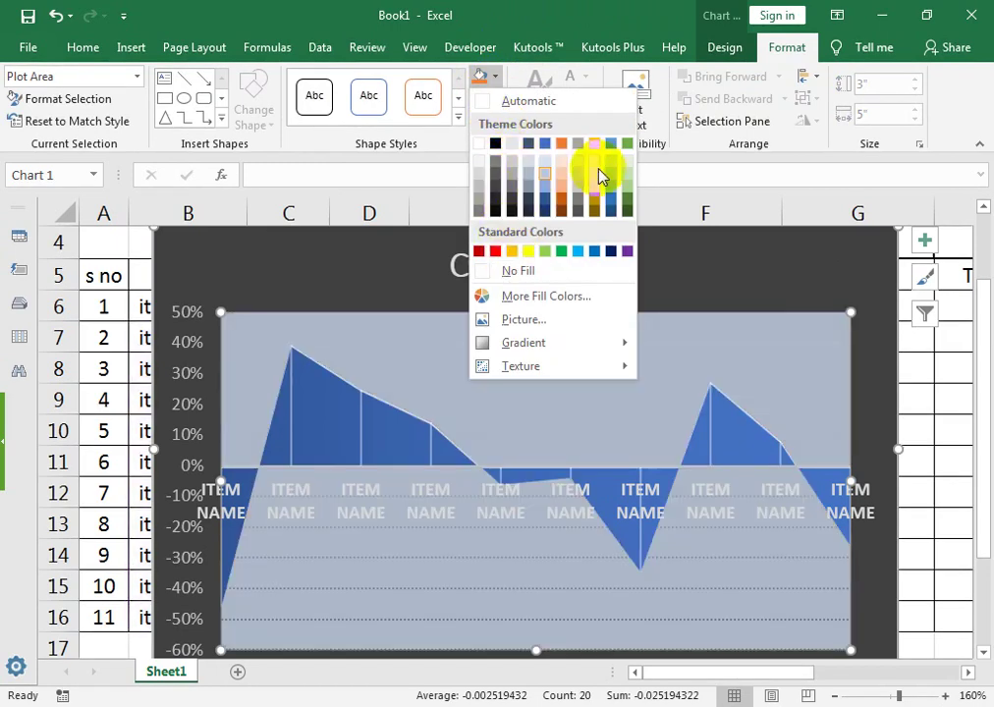
pyautogui.click(792, 149)
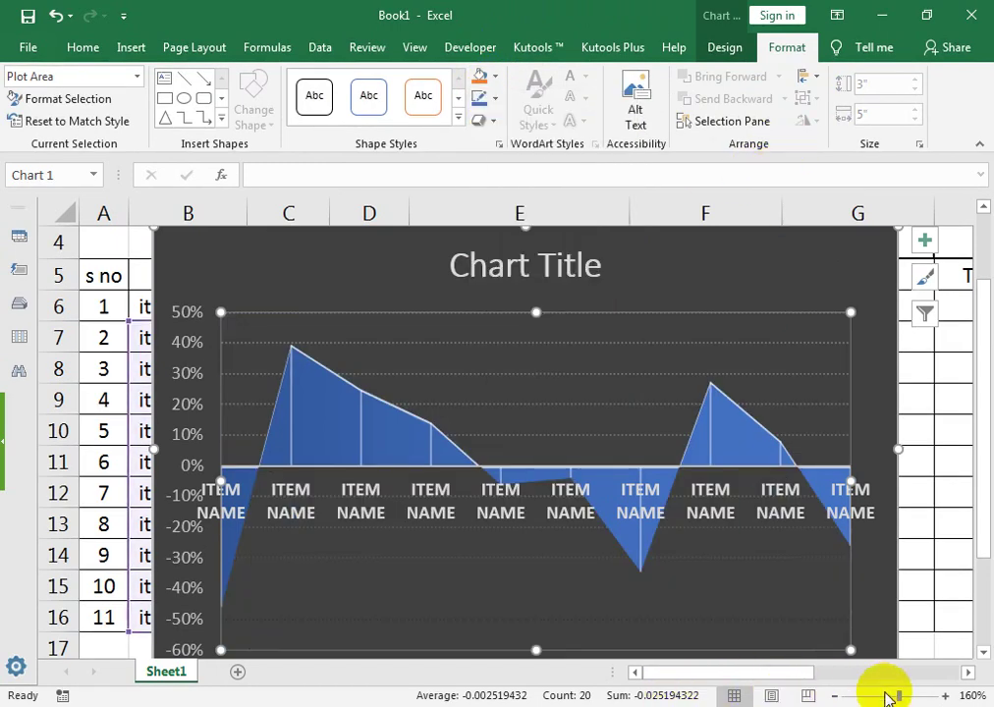
# - Zoom out and move the chart off the table to its lower right, then select rows 1–3
pyautogui.click(883, 697)
pyautogui.moveTo(311, 299); pyautogui.dragTo(763, 462)
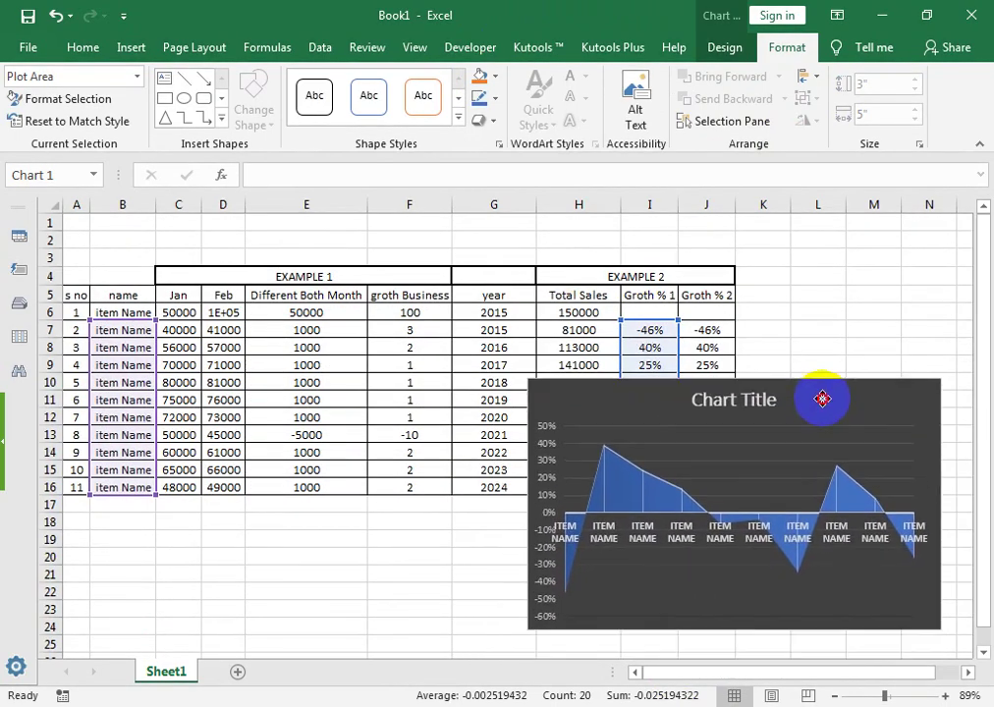
pyautogui.moveTo(762, 462); pyautogui.dragTo(837, 397)
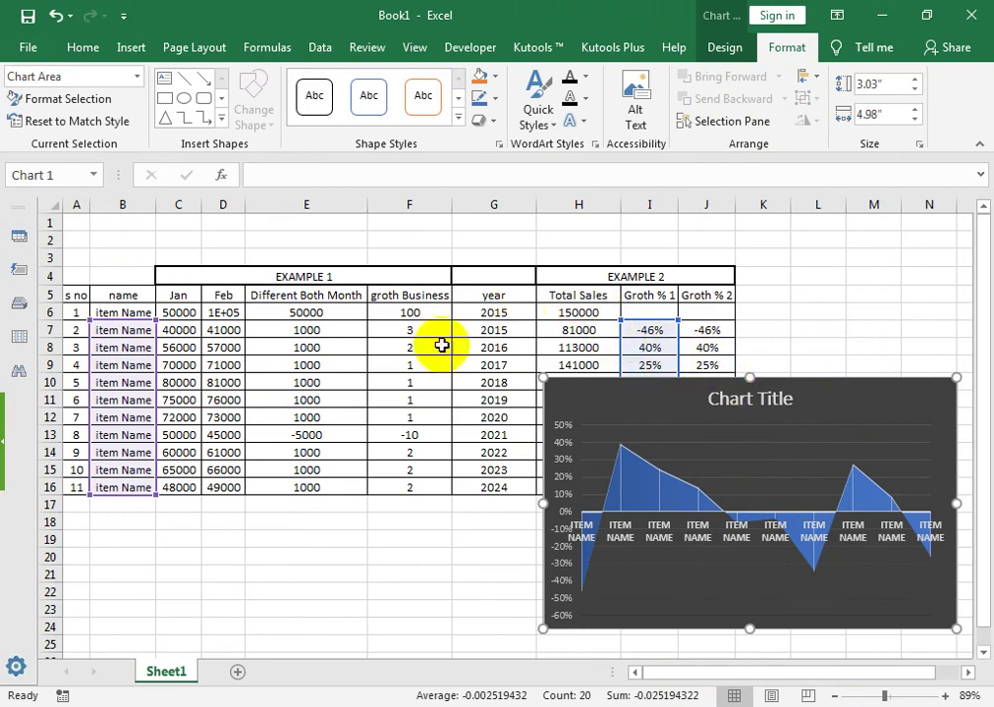
pyautogui.moveTo(75, 223); pyautogui.dragTo(693, 259)
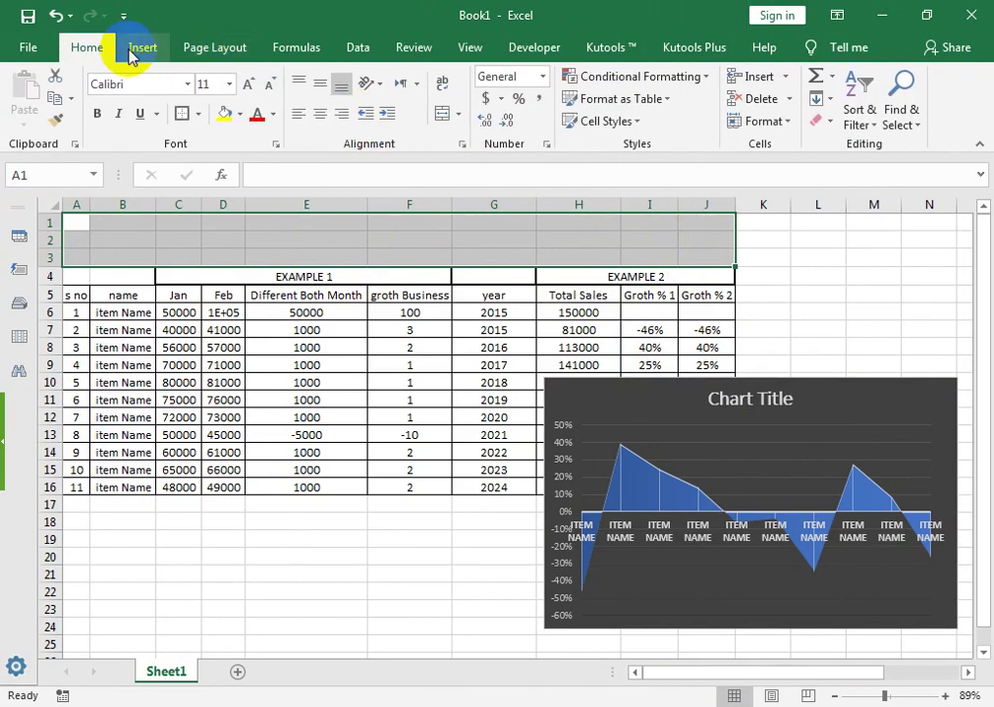
# - Merge A1:J3 and type the title SALES GROWTH RECORD MAINTAIN
pyautogui.click(442, 117)
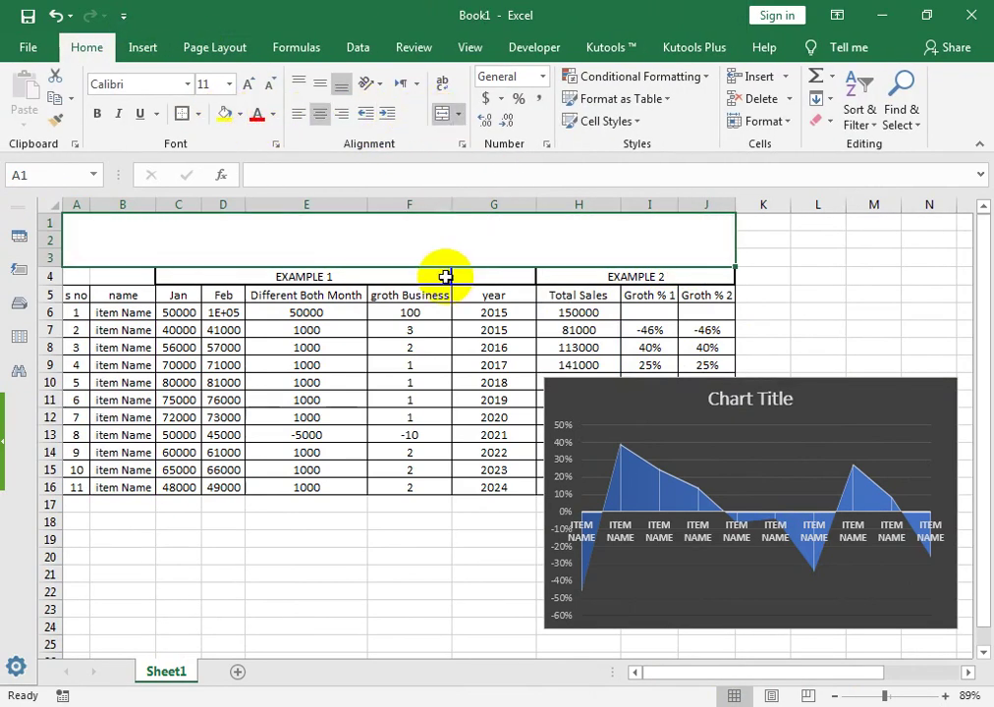
pyautogui.write('s')
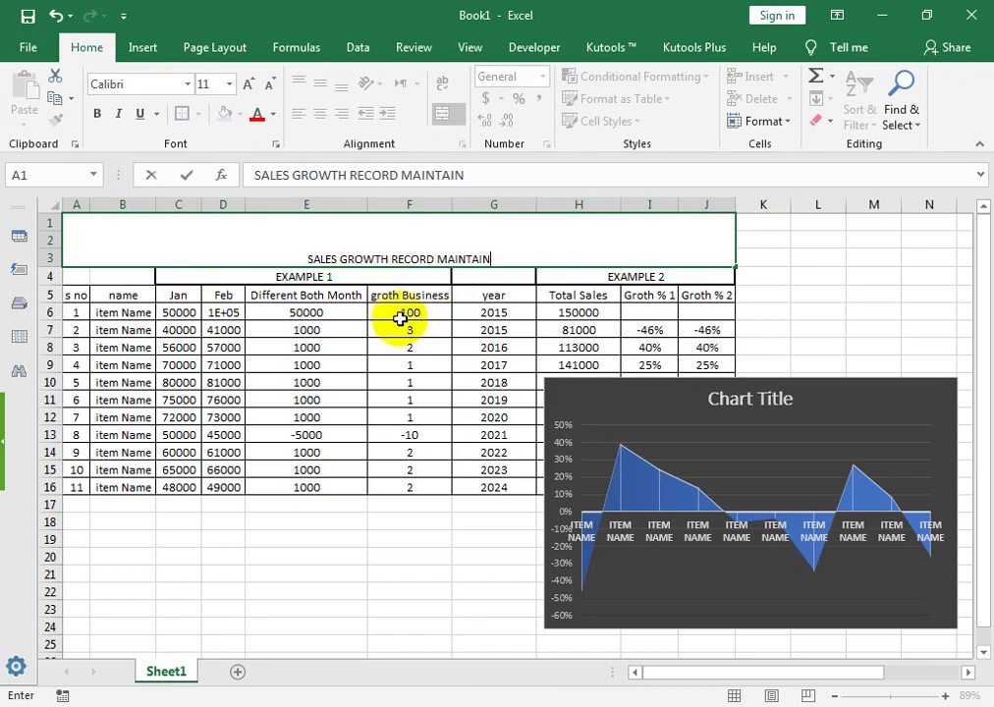
pyautogui.moveTo(400, 320); pyautogui.dragTo(403, 347)
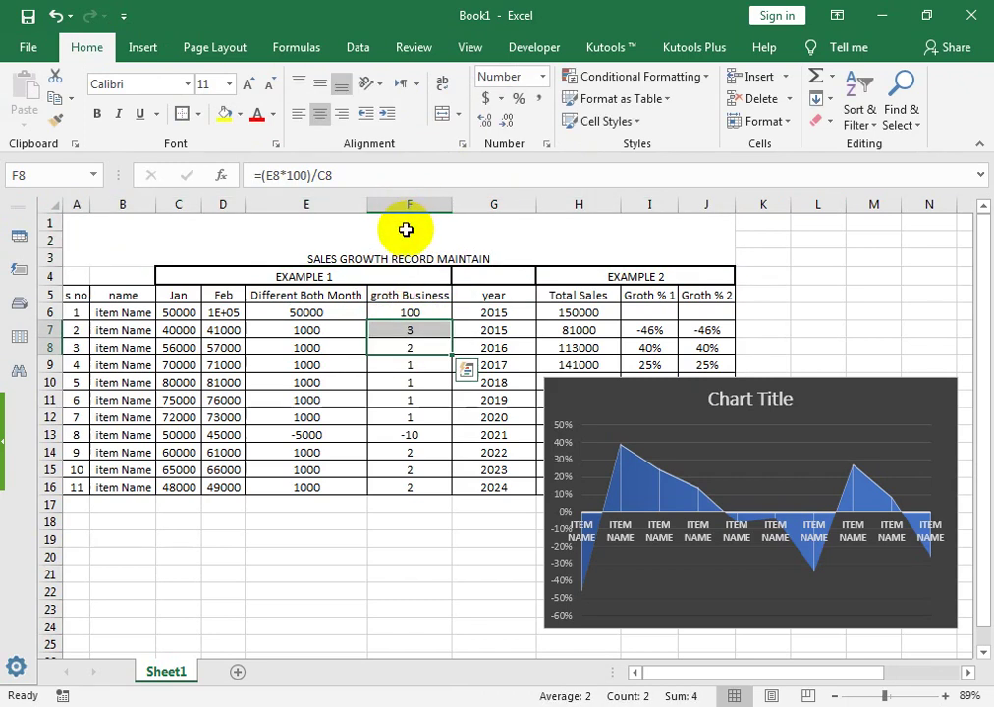
pyautogui.click(409, 228)
# - Enlarge the title text to 36 pt and make it bold
pyautogui.click(248, 85)
pyautogui.doubleClick(248, 85)
pyautogui.doubleClick(248, 84)
pyautogui.doubleClick(248, 84)
pyautogui.doubleClick(247, 84)
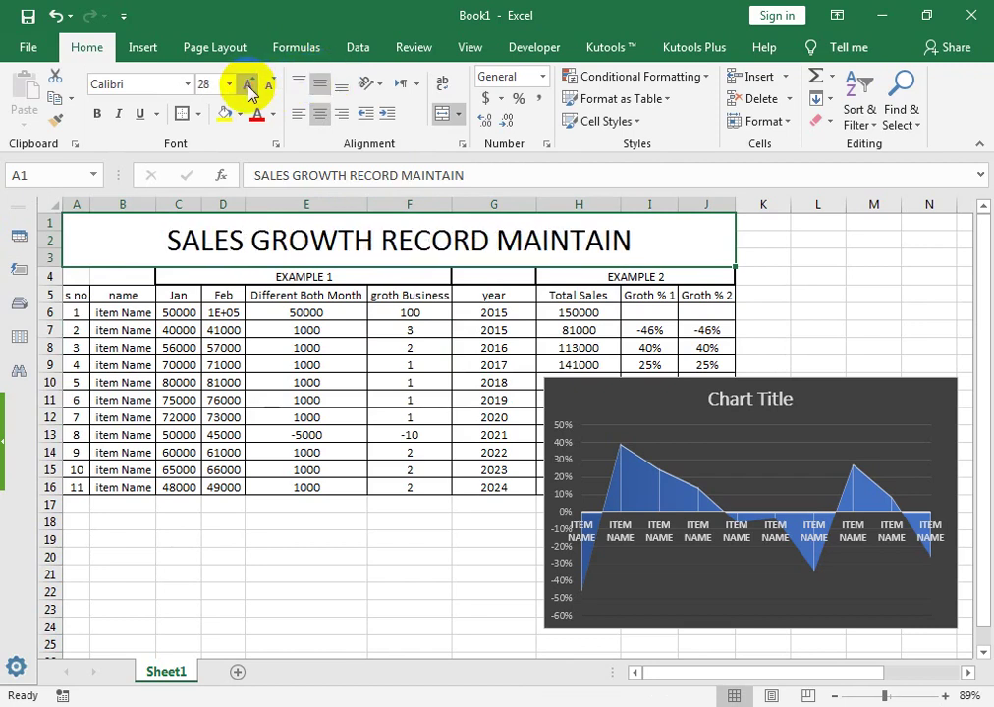
pyautogui.click(248, 84)
pyautogui.click(98, 115)
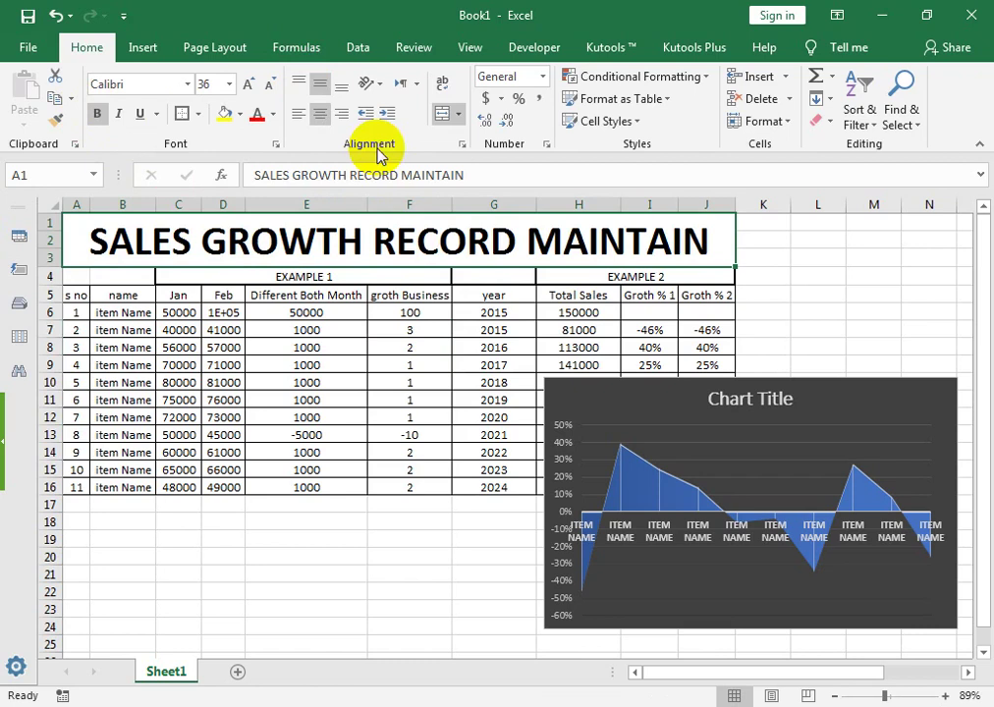
pyautogui.click(255, 114)
pyautogui.click(329, 291)
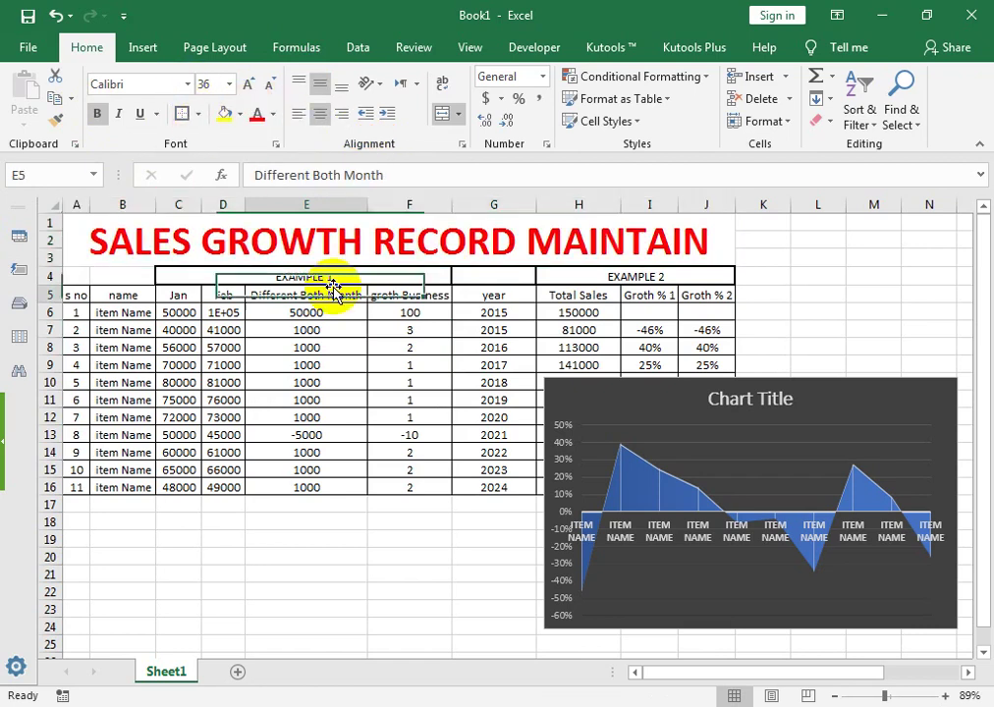
# - Fill the title block with dark navy and make its text white
pyautogui.click(437, 242)
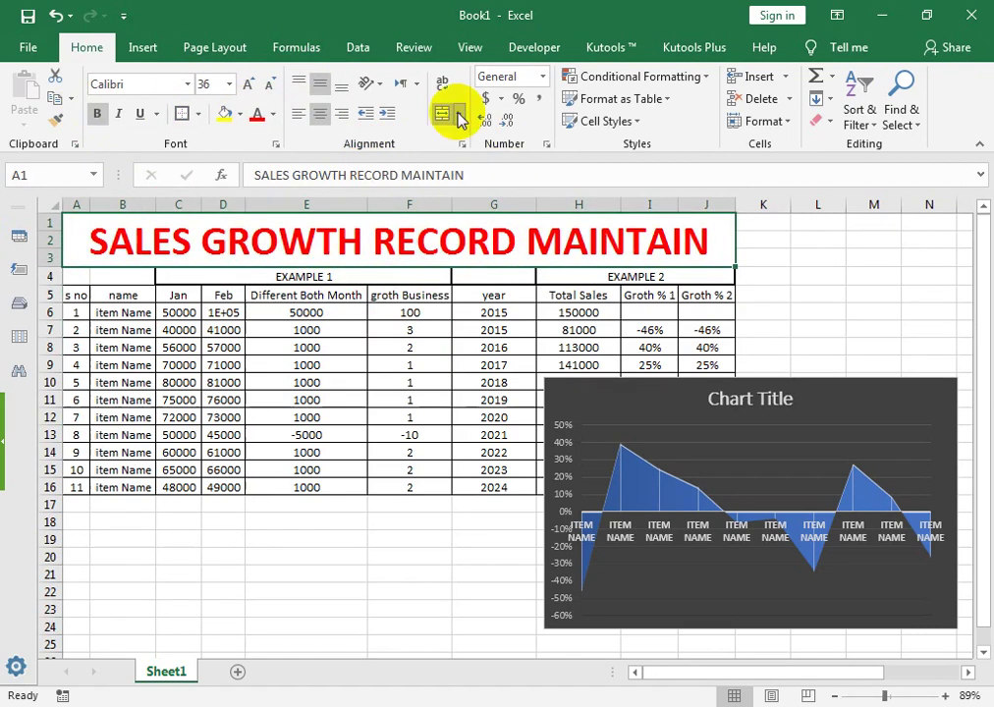
pyautogui.click(240, 115)
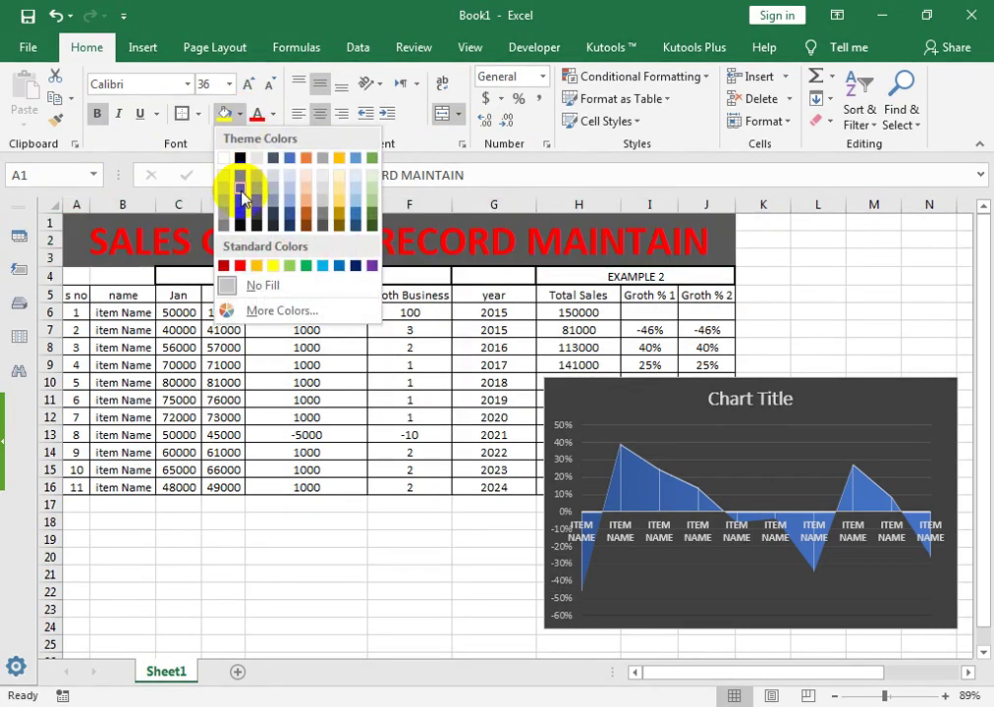
pyautogui.click(356, 268)
pyautogui.click(273, 114)
pyautogui.click(258, 182)
# - Move the chart up beside the table near the title
pyautogui.click(304, 328)
pyautogui.moveTo(807, 461)
pyautogui.mouseDown()
pyautogui.moveTo(570, 296)
pyautogui.moveTo(767, 325)
pyautogui.moveTo(793, 303)
pyautogui.mouseUp()
pyautogui.moveTo(906, 538)
pyautogui.mouseDown()
pyautogui.moveTo(195, 270)
pyautogui.moveTo(49, 188)
pyautogui.mouseUp()
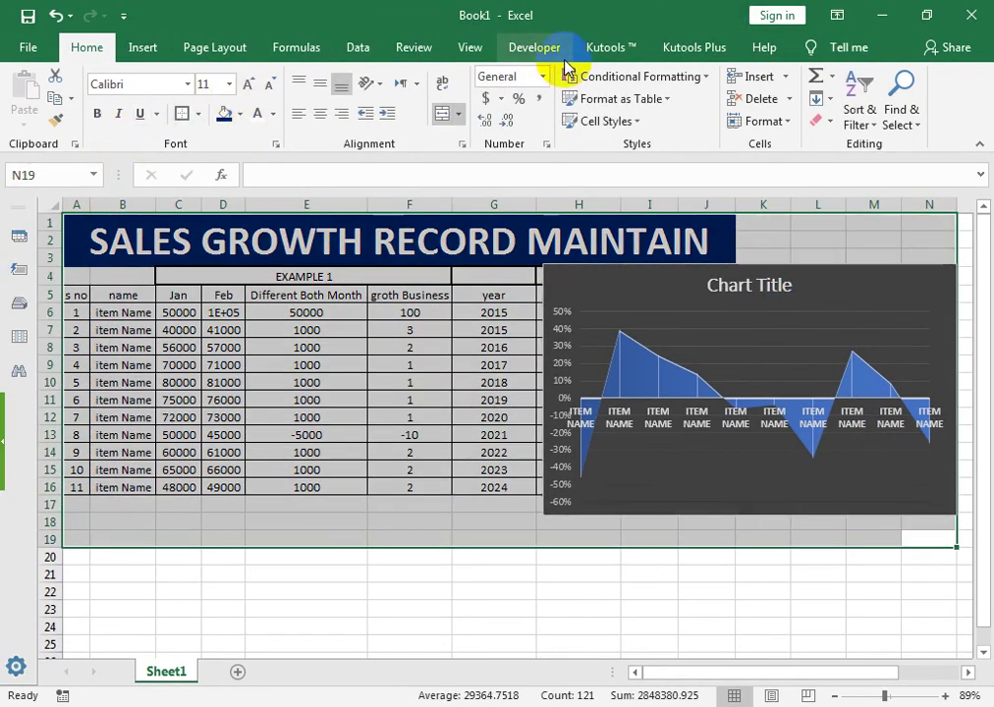
# - Fit the view to the selection and re-merge the title across A1:N3
pyautogui.click(469, 49)
pyautogui.click(494, 108)
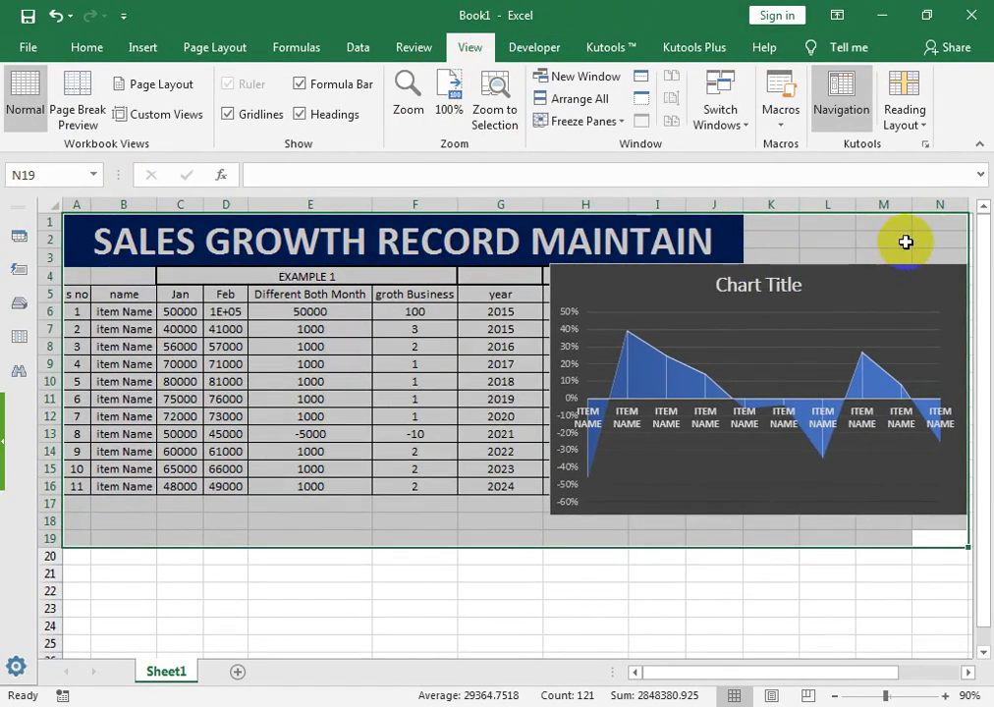
pyautogui.click(905, 242)
pyautogui.moveTo(948, 226); pyautogui.dragTo(710, 240)
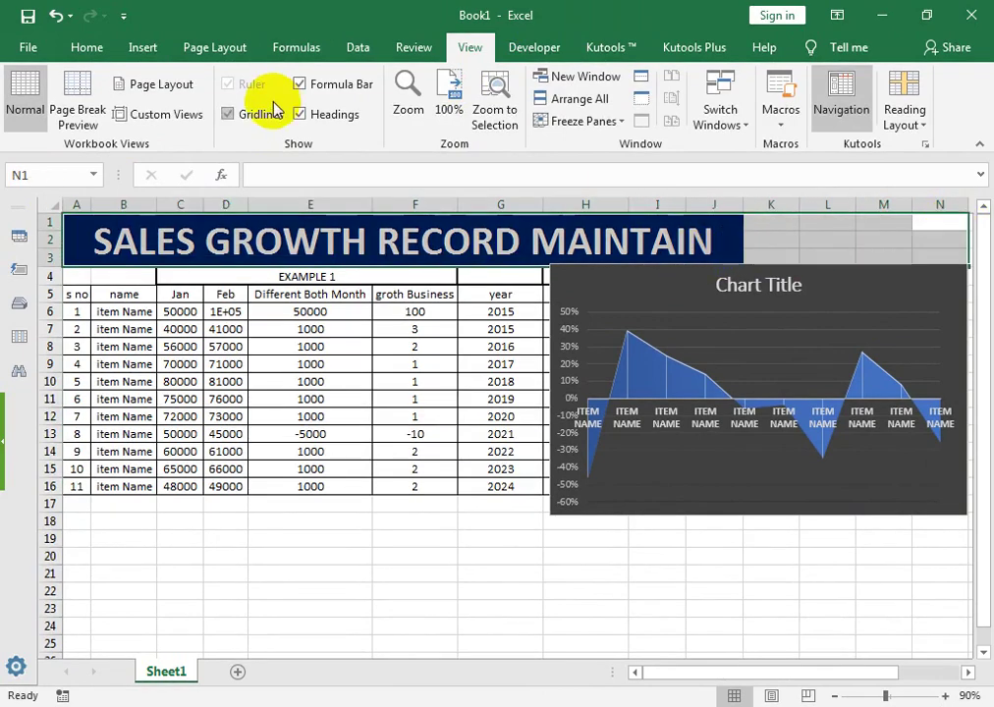
pyautogui.click(93, 49)
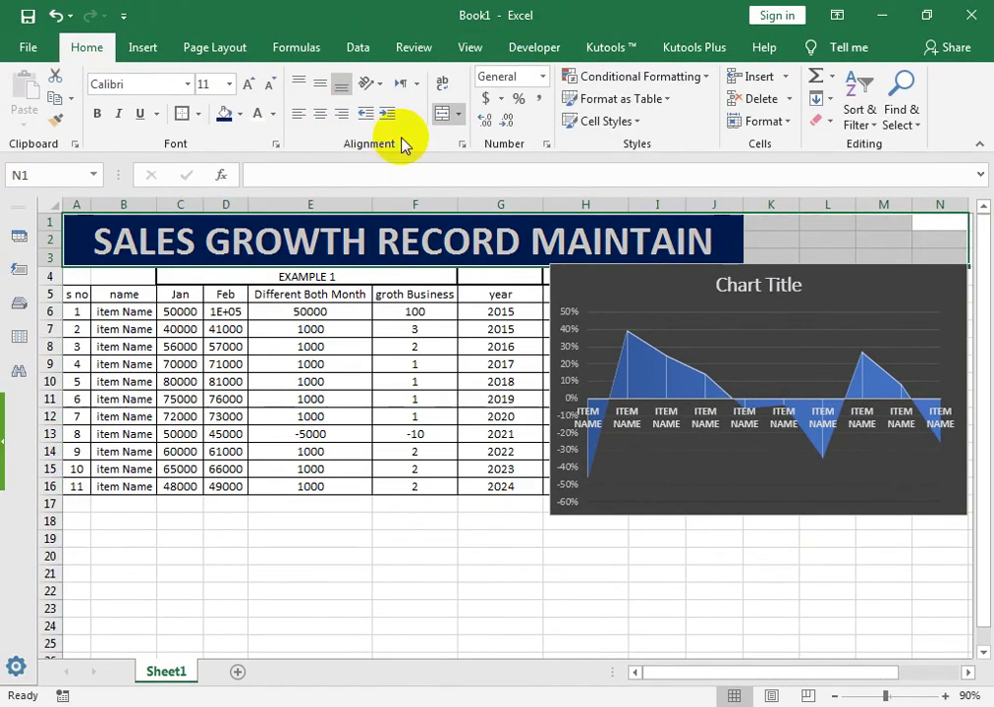
pyautogui.click(444, 114)
pyautogui.click(447, 115)
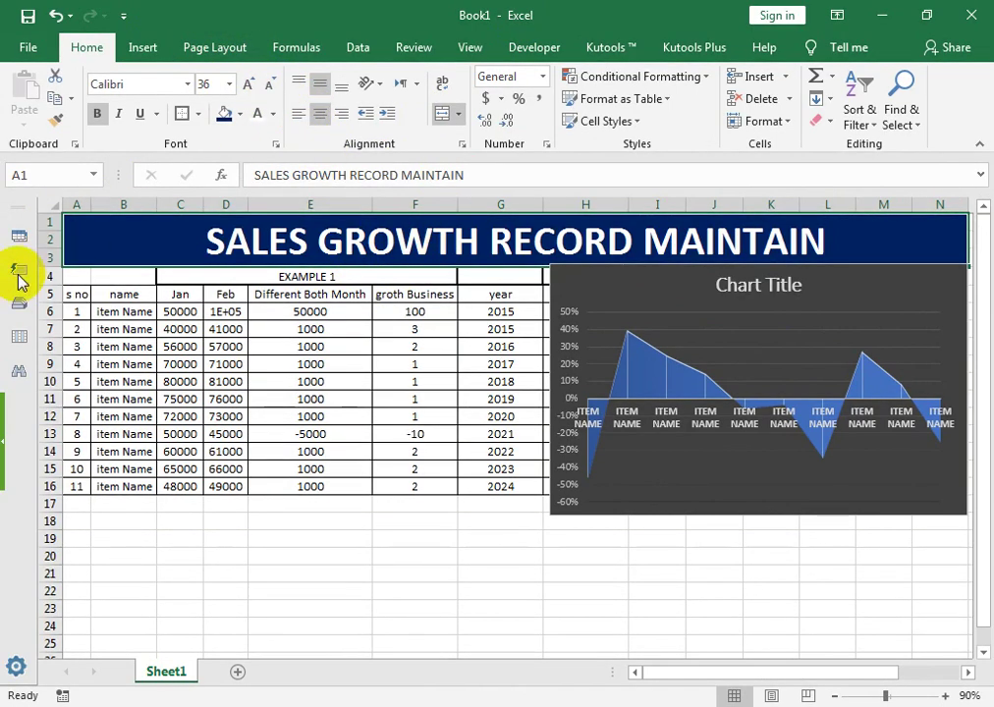
# - Insert blank rows above the title with Ctrl+Shift+Plus
pyautogui.click(39, 222)
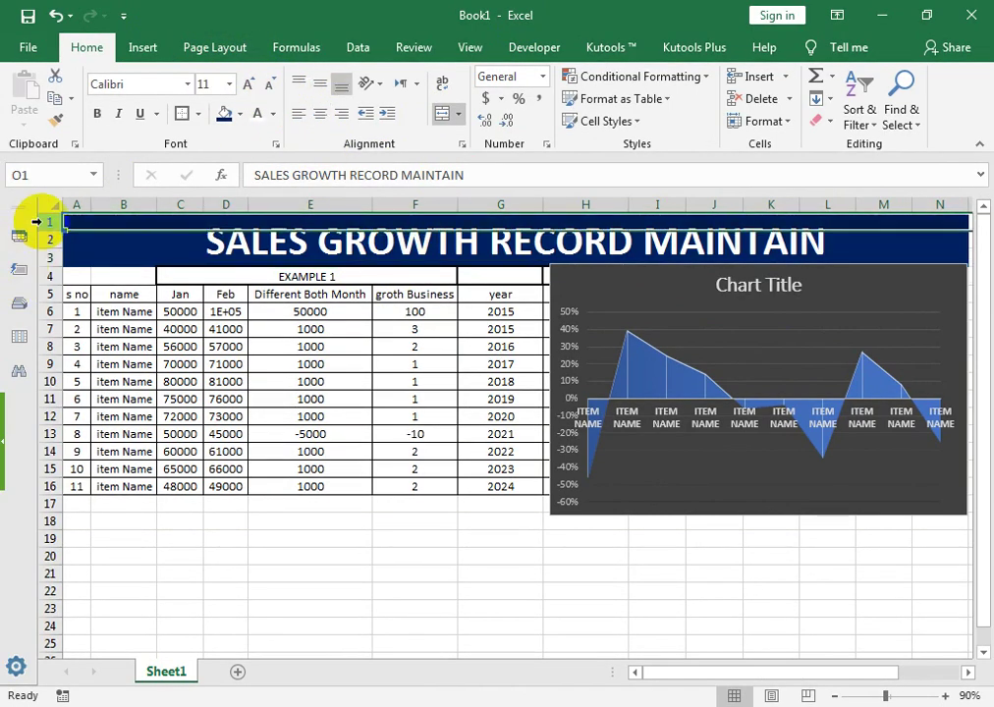
pyautogui.hotkey('ctrl', 'shift', '+')
pyautogui.hotkey('ctrl', 'shift', '+')
pyautogui.hotkey('ctrl', 'shift', '+')
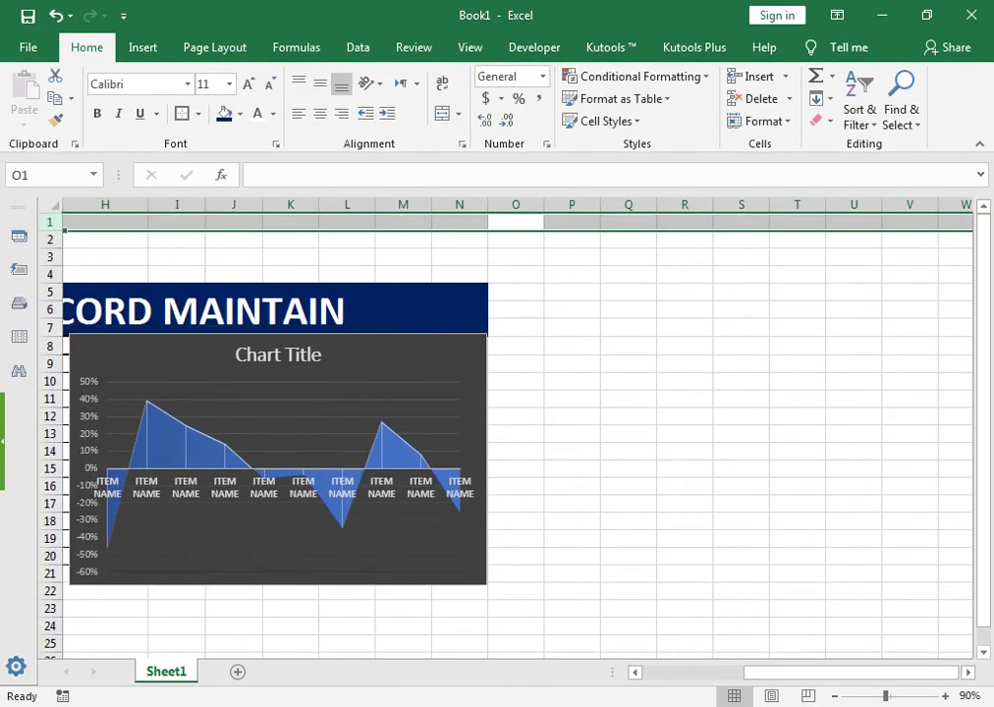
pyautogui.moveTo(755, 679); pyautogui.dragTo(642, 676)
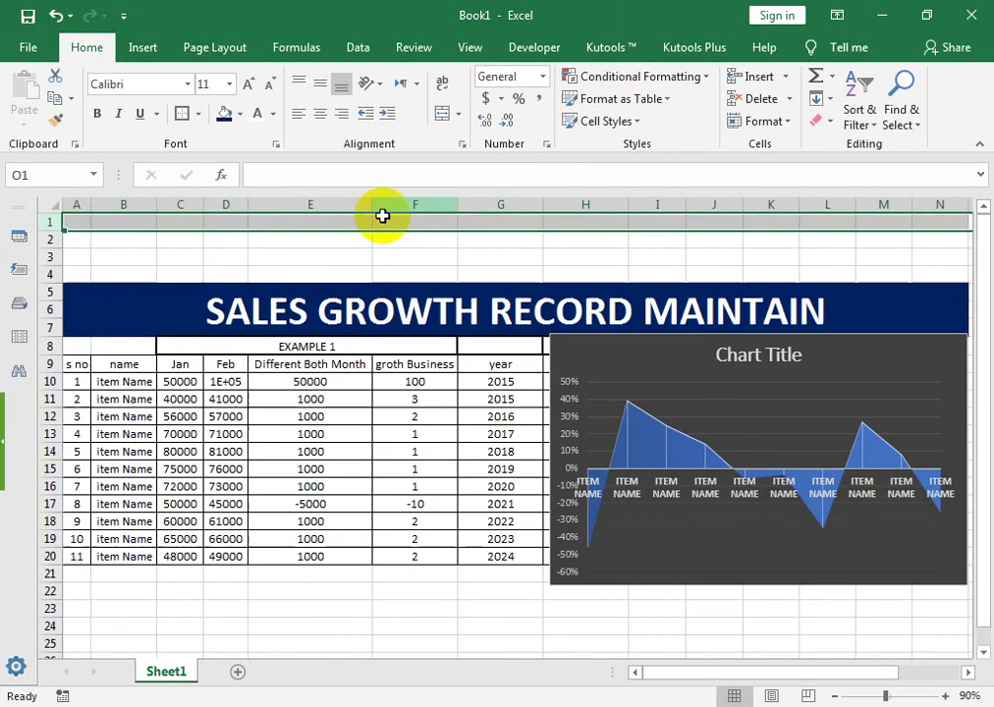
# - Merge A3:N7 into the navy banner and enlarge its text to 48 pt
pyautogui.moveTo(86, 260); pyautogui.dragTo(862, 308)
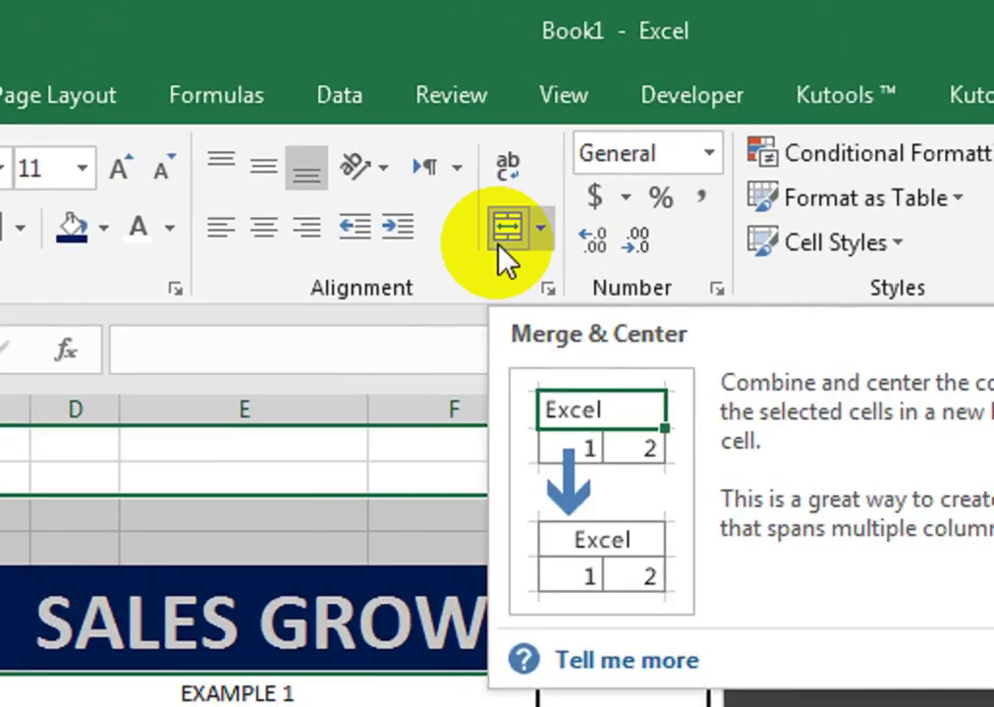
pyautogui.click(440, 116)
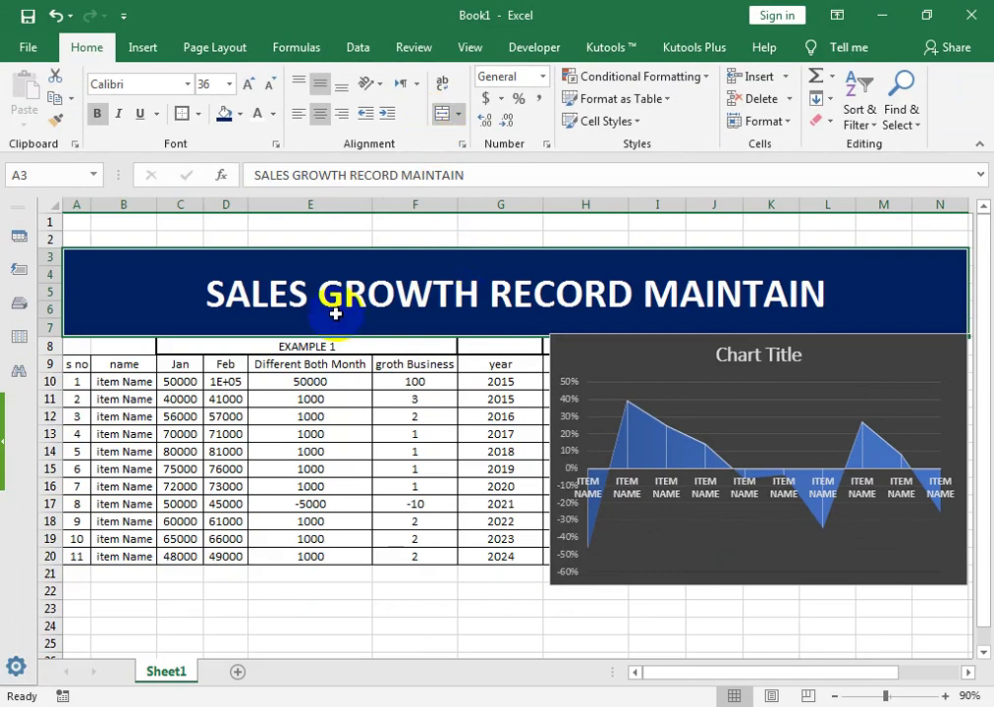
pyautogui.click(248, 83)
pyautogui.click(343, 469)
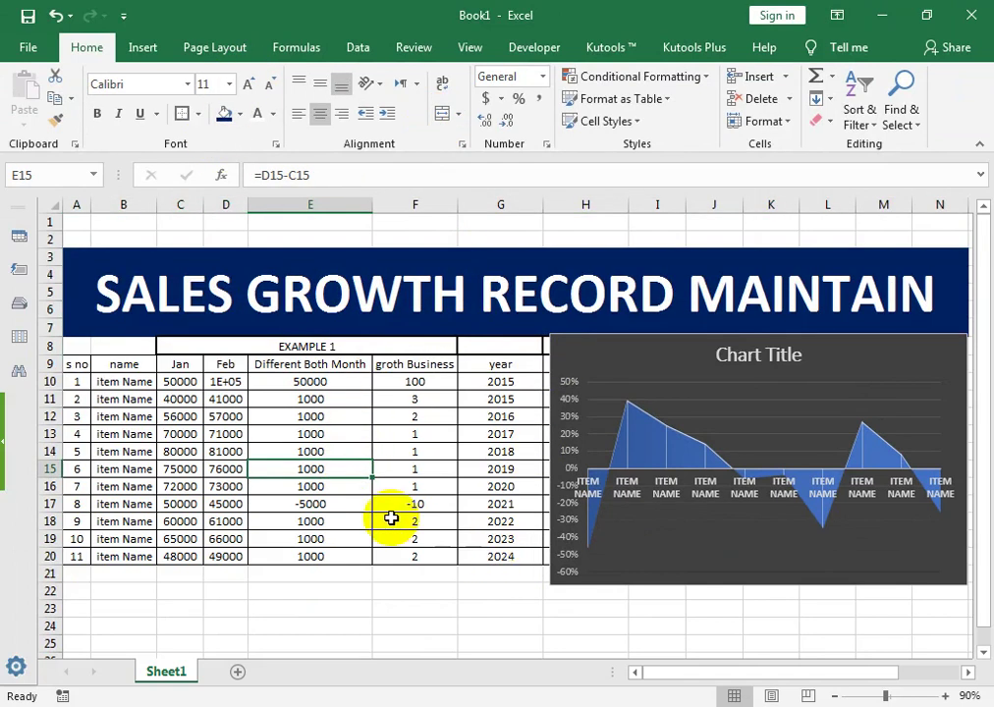
pyautogui.click(391, 517)
pyautogui.click(351, 437)
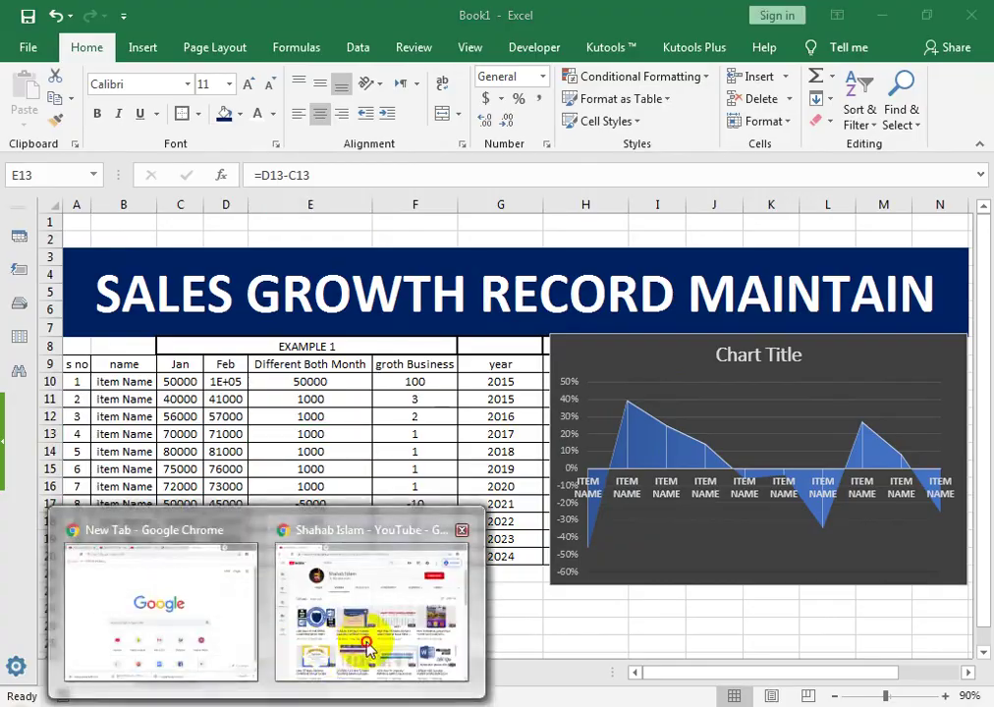
# - Switch to the browser tab showing the YouTube channel's Videos page
pyautogui.click(373, 634)
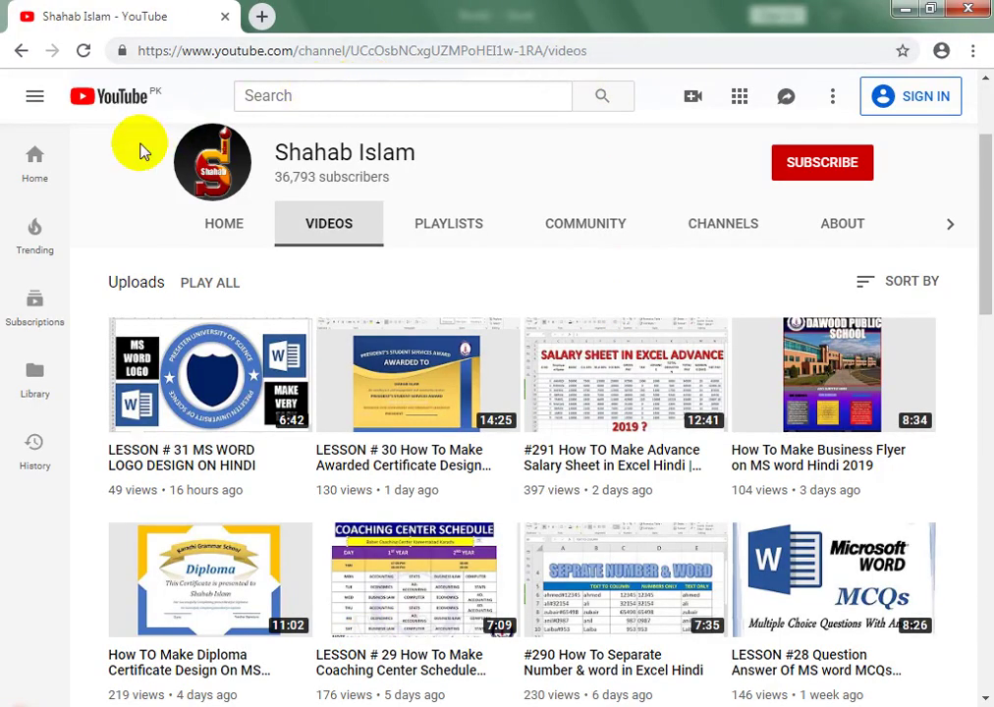